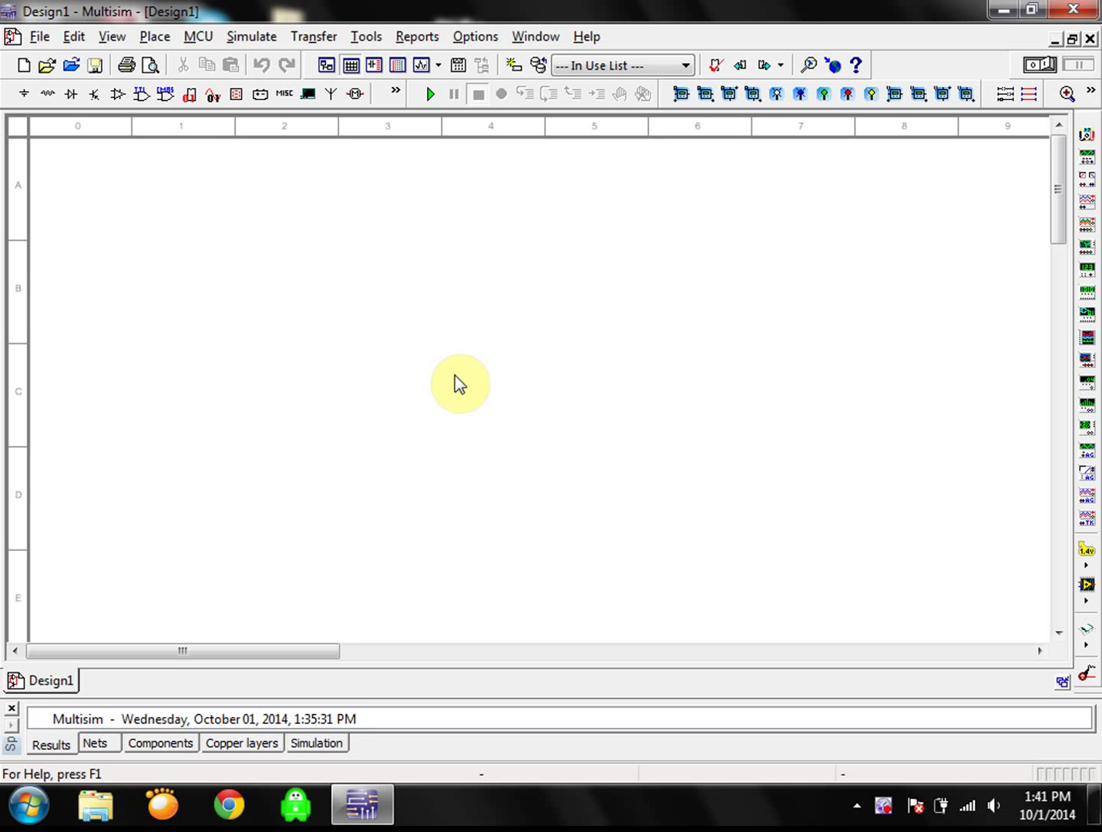
- Look through the new-design types and the Sources and Indicators component libraries
{"action": "left_click", "coordinate": [51, 37]}
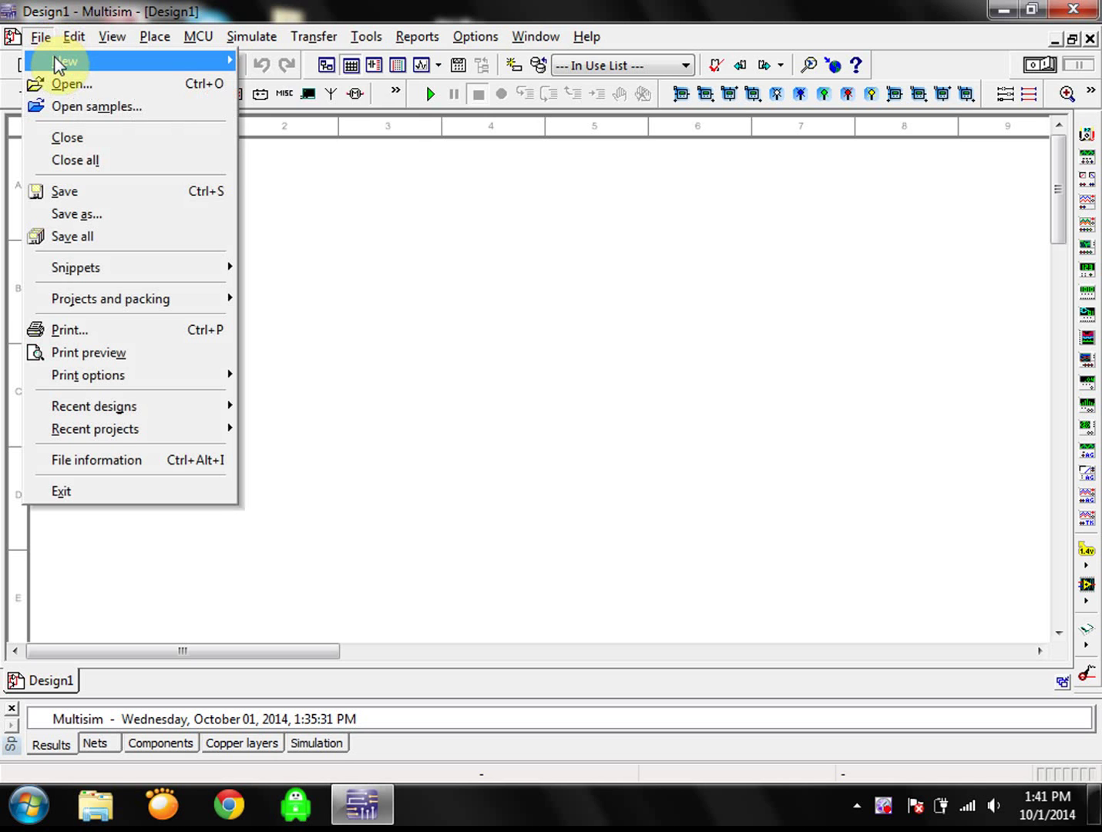
{"action": "mouse_move", "coordinate": [61, 62]}
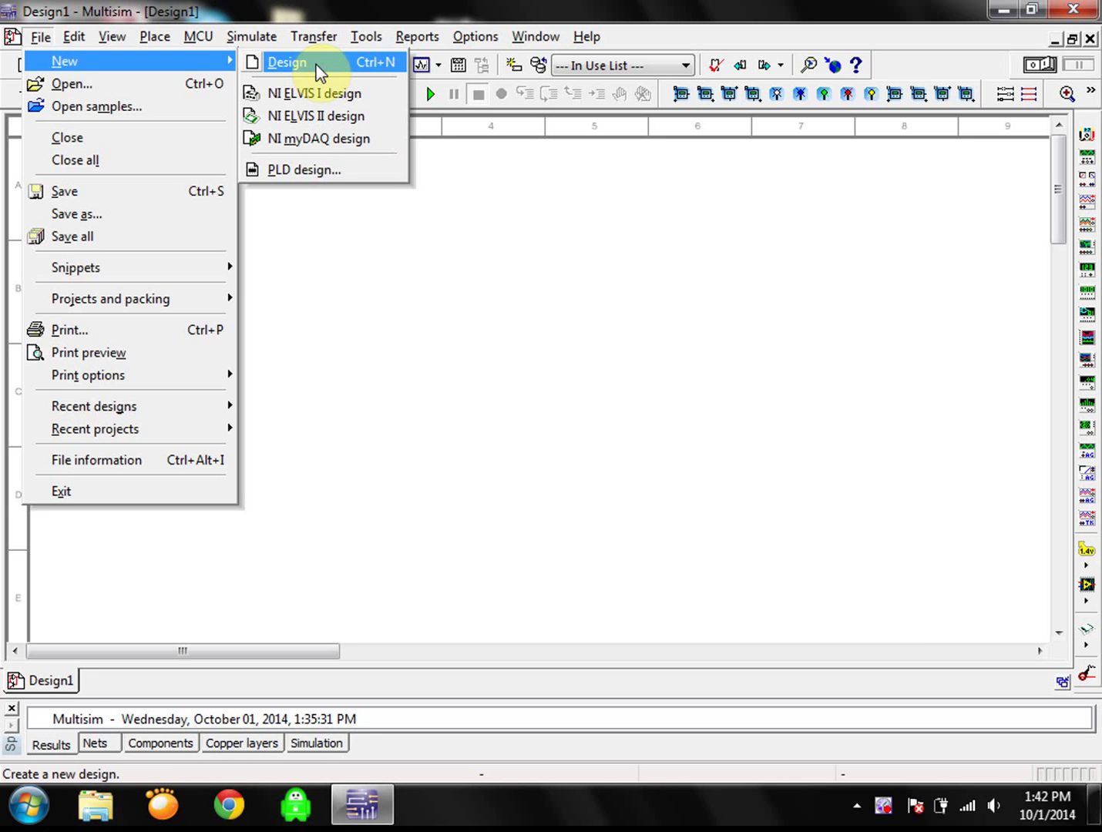
{"action": "left_click", "coordinate": [491, 219]}
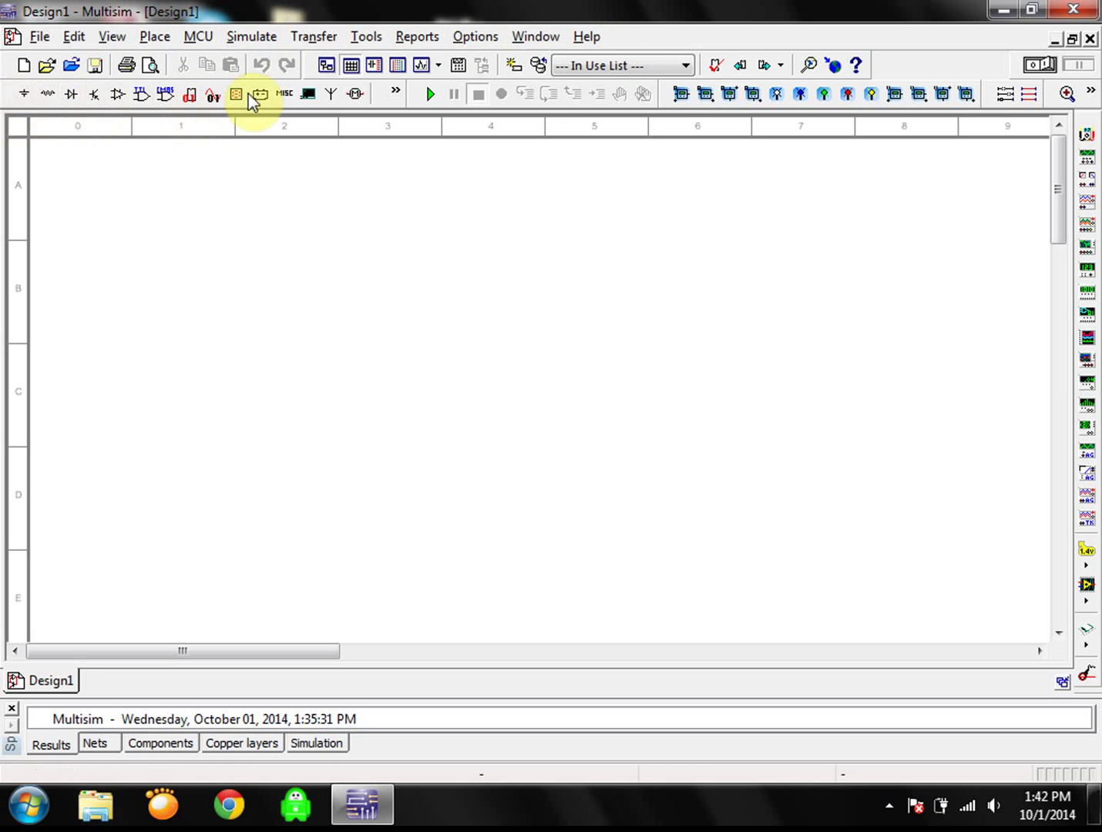
{"action": "left_click", "coordinate": [26, 96]}
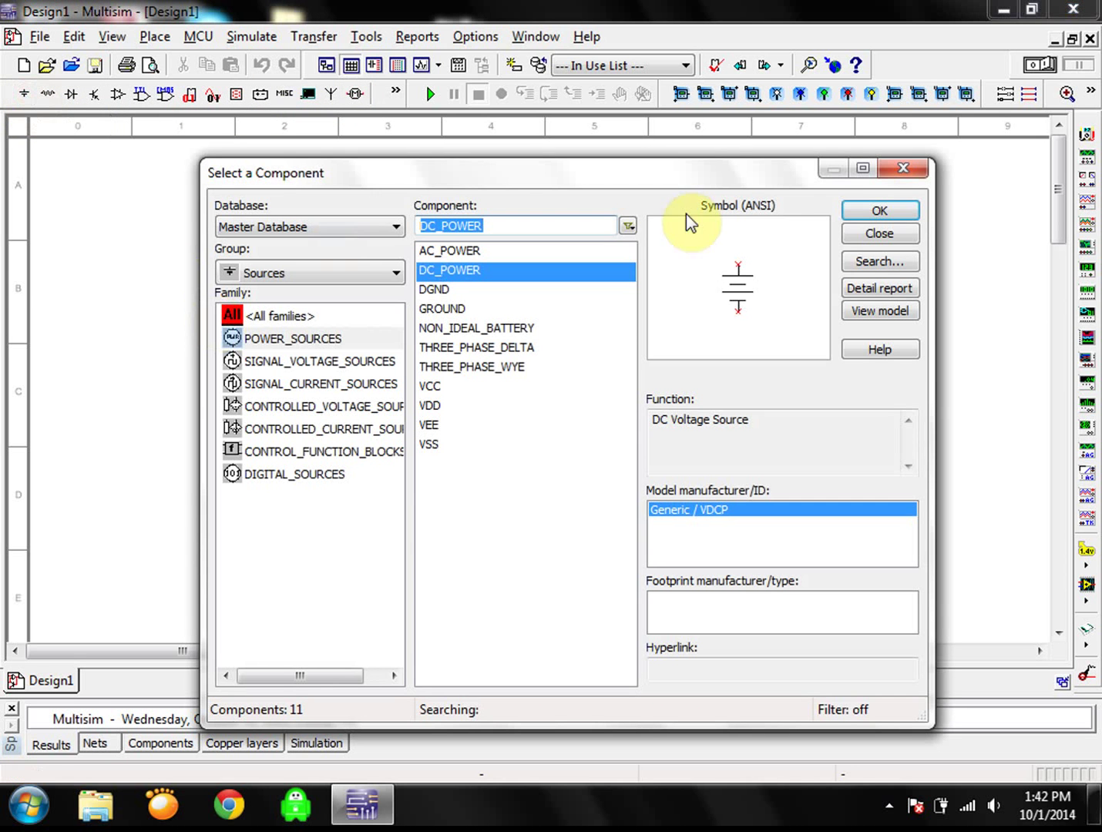
{"action": "left_click", "coordinate": [899, 170]}
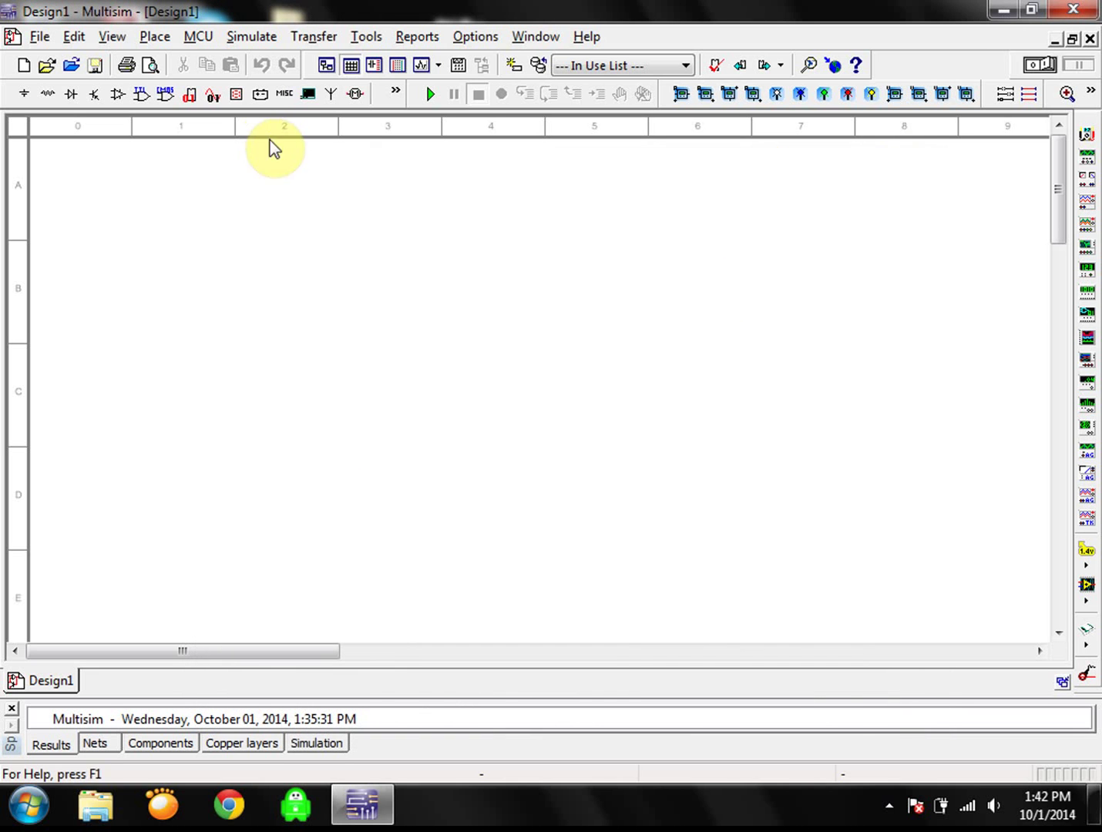
{"action": "left_click", "coordinate": [237, 99]}
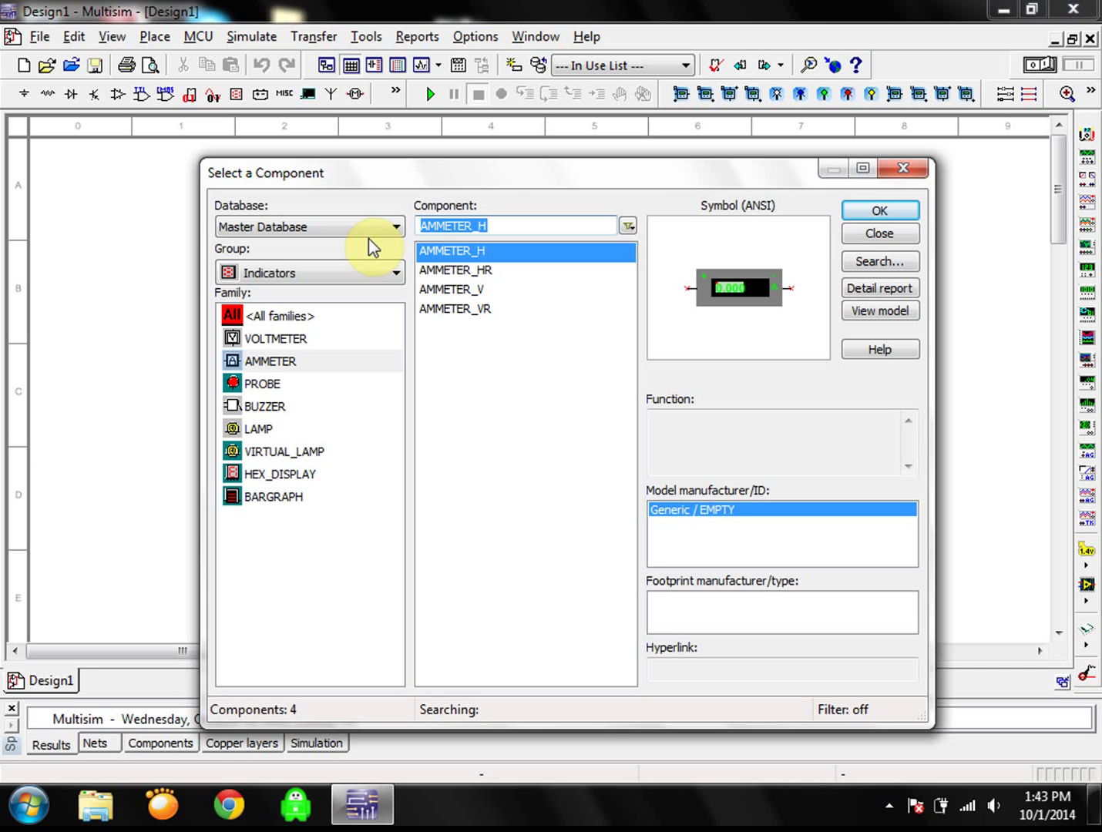
{"action": "left_click", "coordinate": [906, 169]}
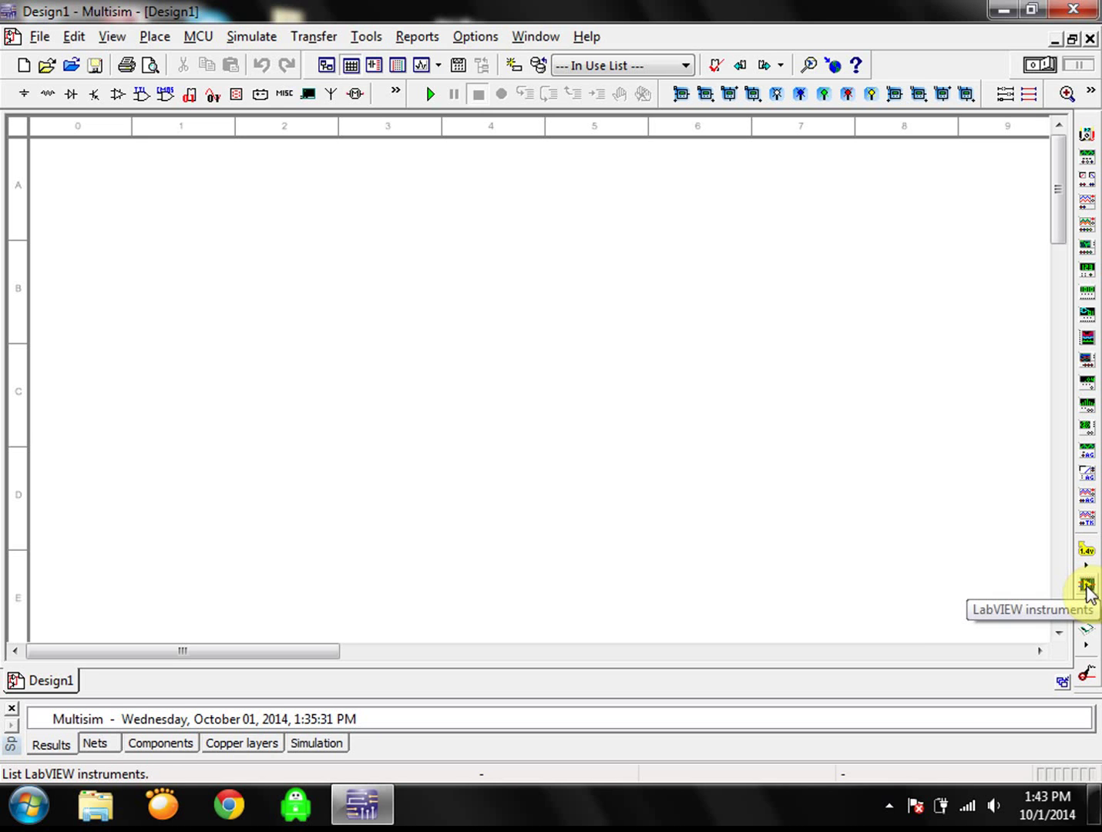
{"action": "left_click", "coordinate": [1087, 549]}
{"action": "left_click", "coordinate": [745, 400]}
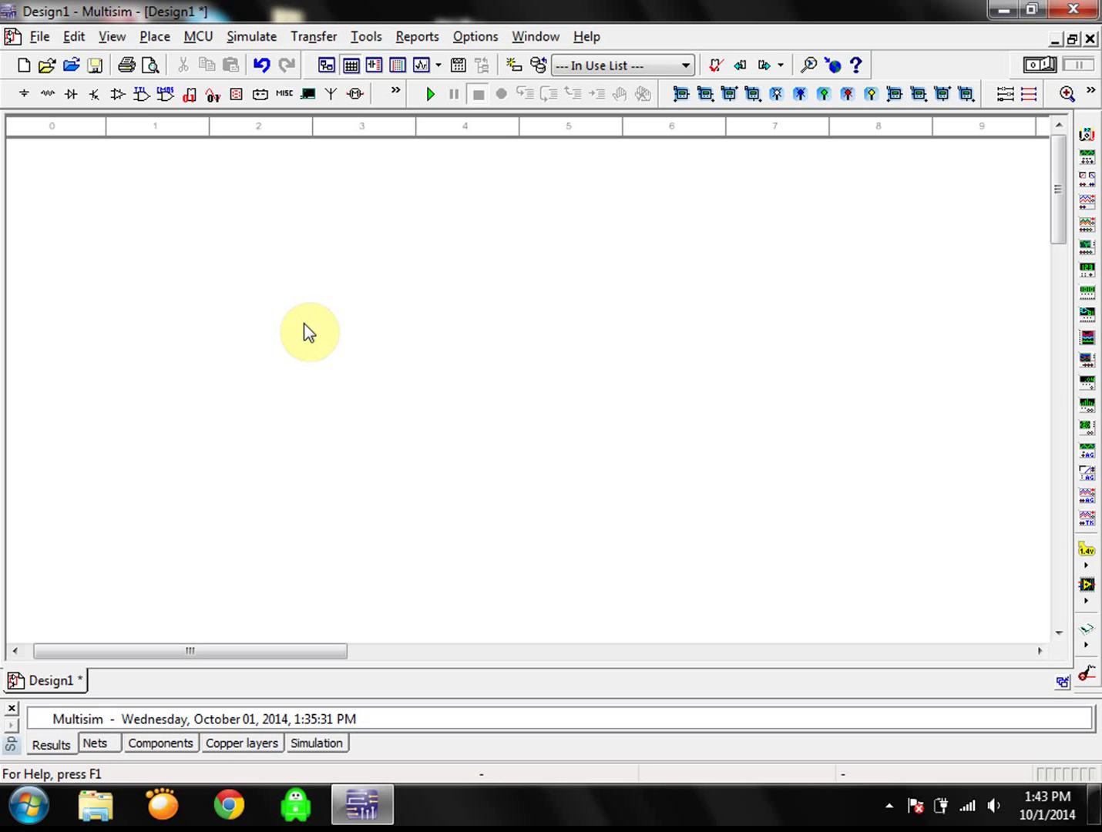
- Open the component browser and search all groups of the Master Database for "Clock"
{"action": "left_click", "coordinate": [155, 38]}
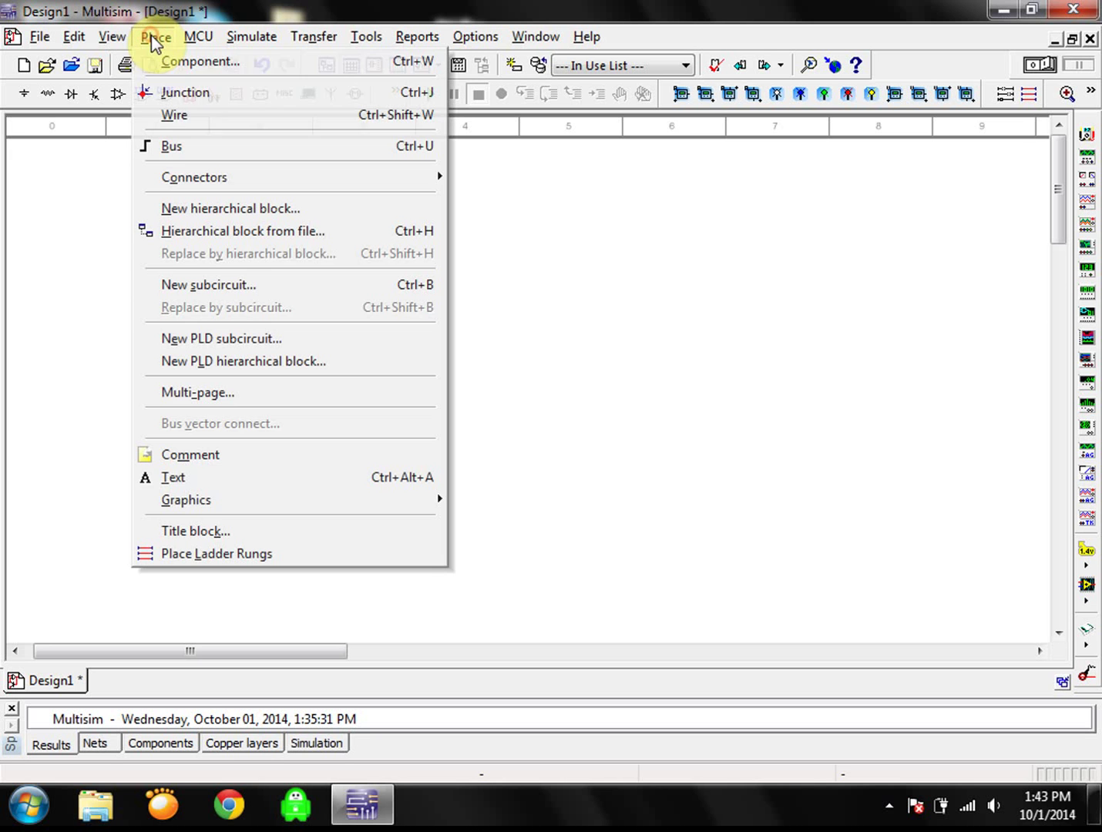
{"action": "left_click", "coordinate": [181, 63]}
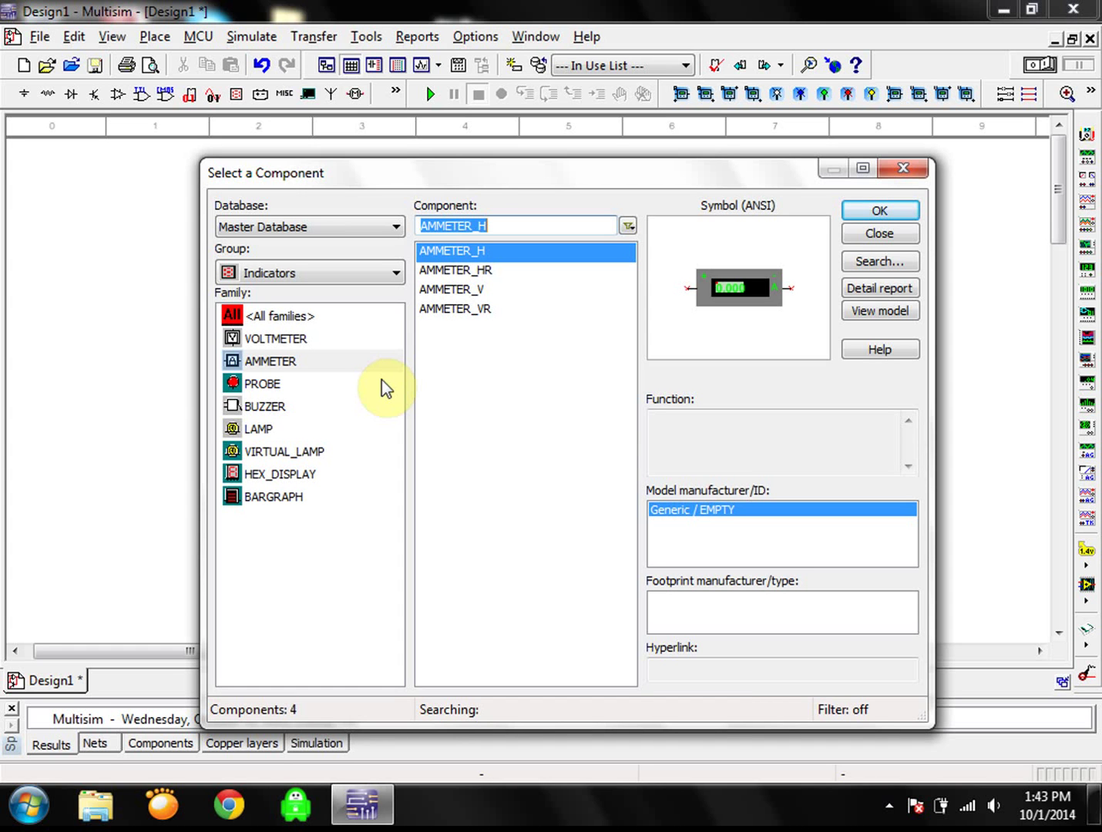
{"action": "left_click", "coordinate": [365, 224]}
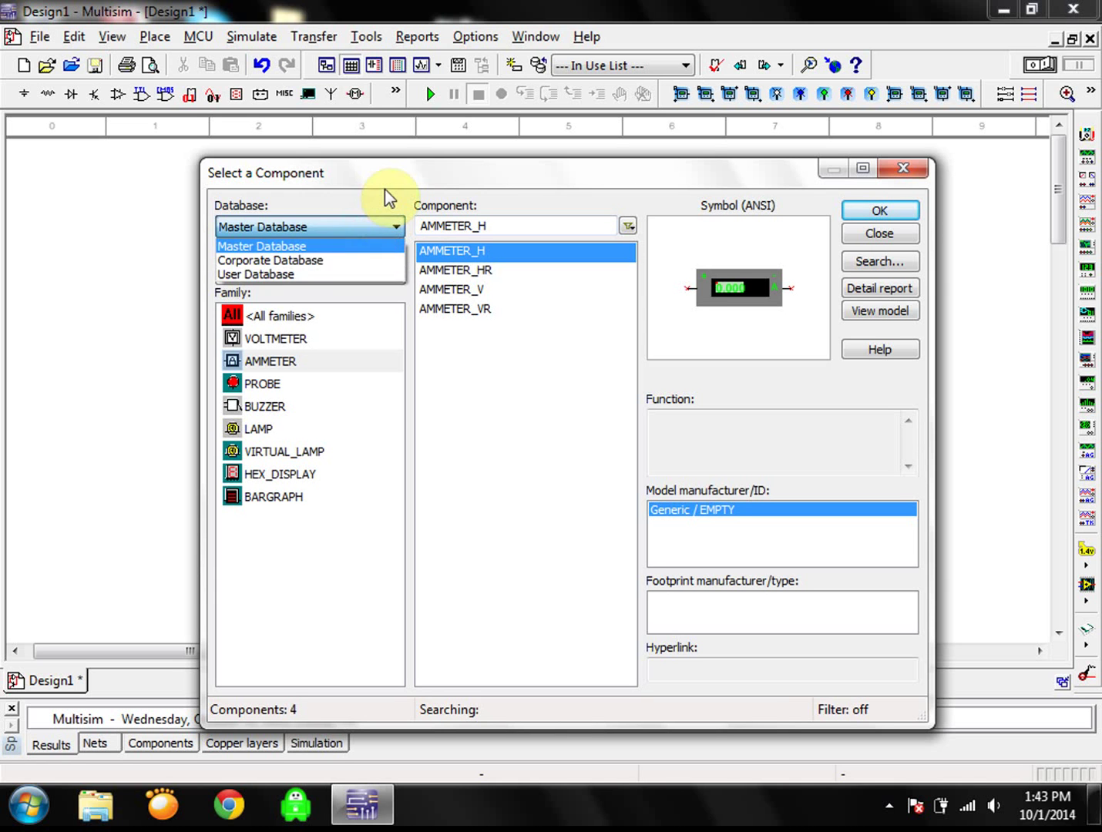
{"action": "left_click", "coordinate": [384, 187]}
{"action": "left_click", "coordinate": [349, 275]}
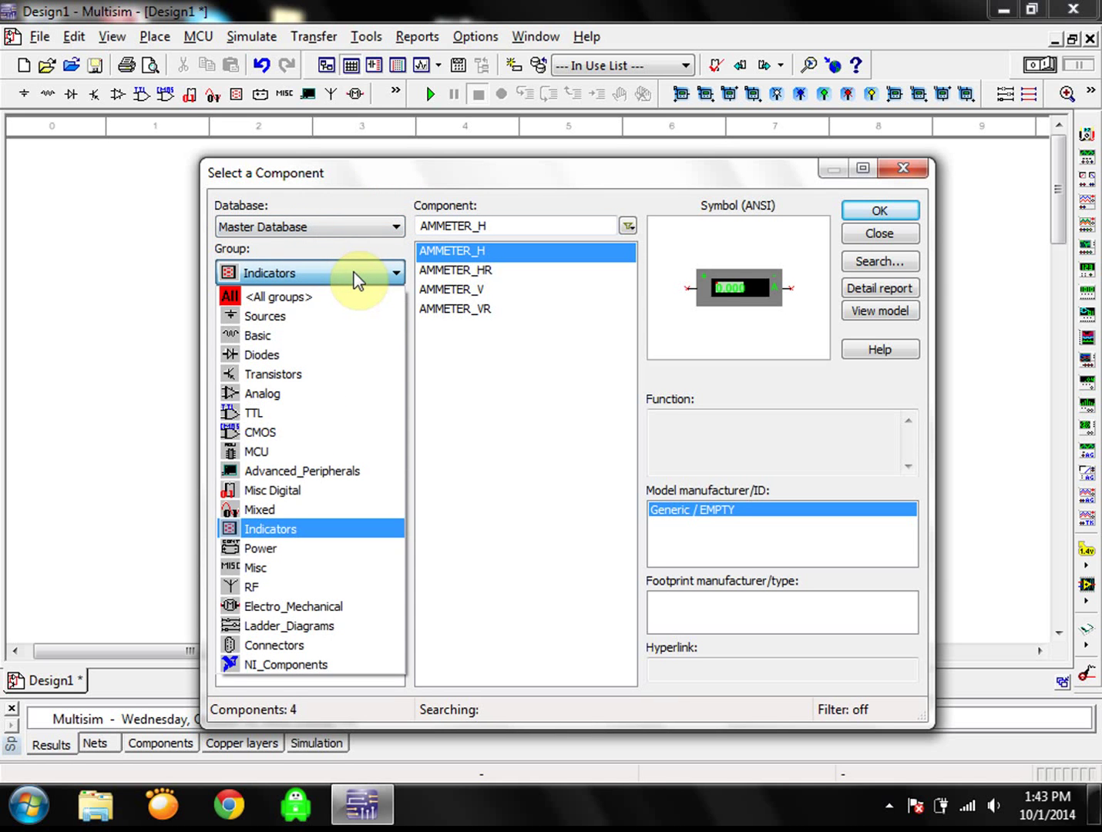
{"action": "left_click", "coordinate": [343, 299]}
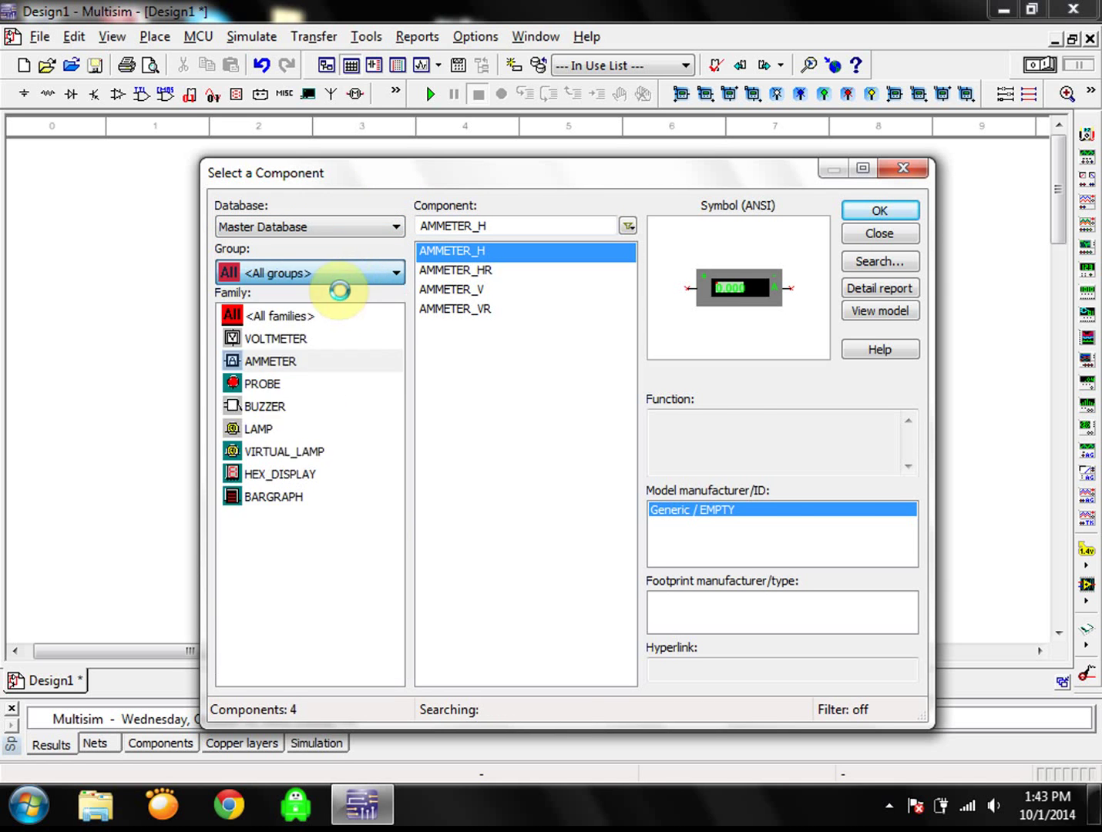
{"action": "type", "text": "Clock"}
{"action": "left_click", "coordinate": [504, 225]}
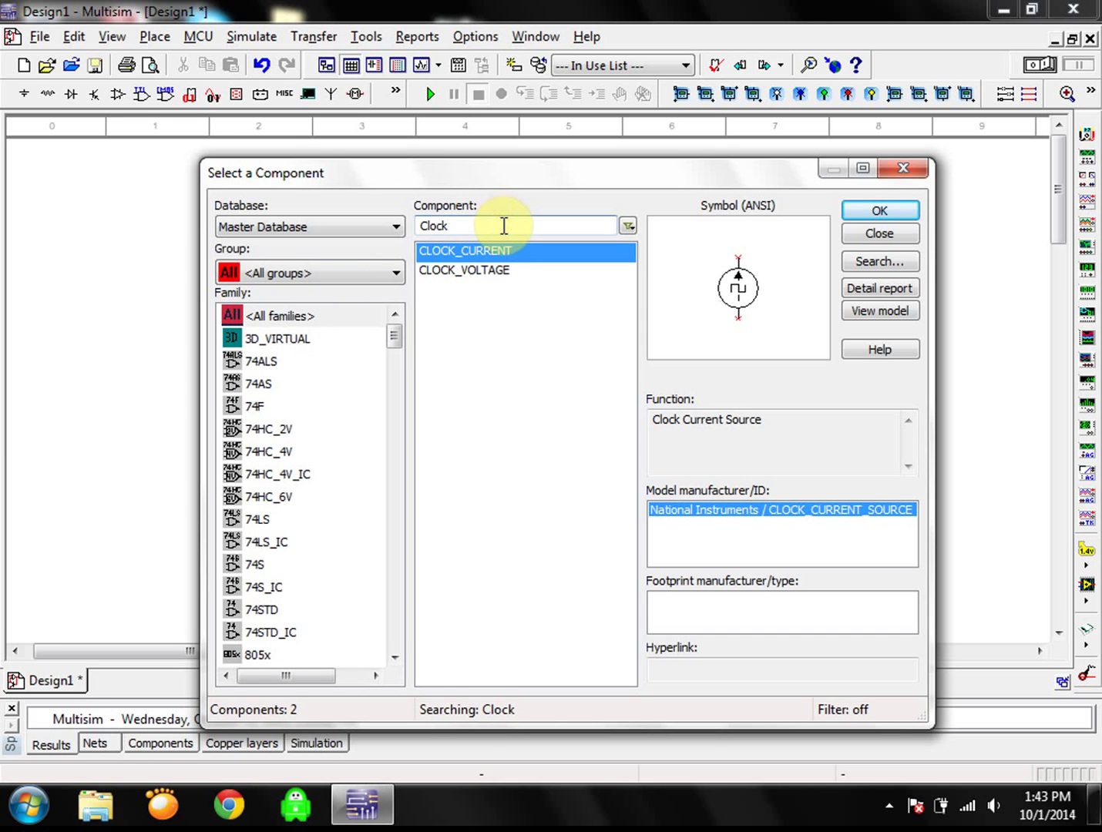
- Replace the component search with "Power" across all groups
{"action": "key", "text": "BackSpace"}
{"action": "key", "text": "BackSpace"}
{"action": "key", "text": "BackSpace"}
{"action": "key", "text": "BackSpace"}
{"action": "key", "text": "BackSpace"}
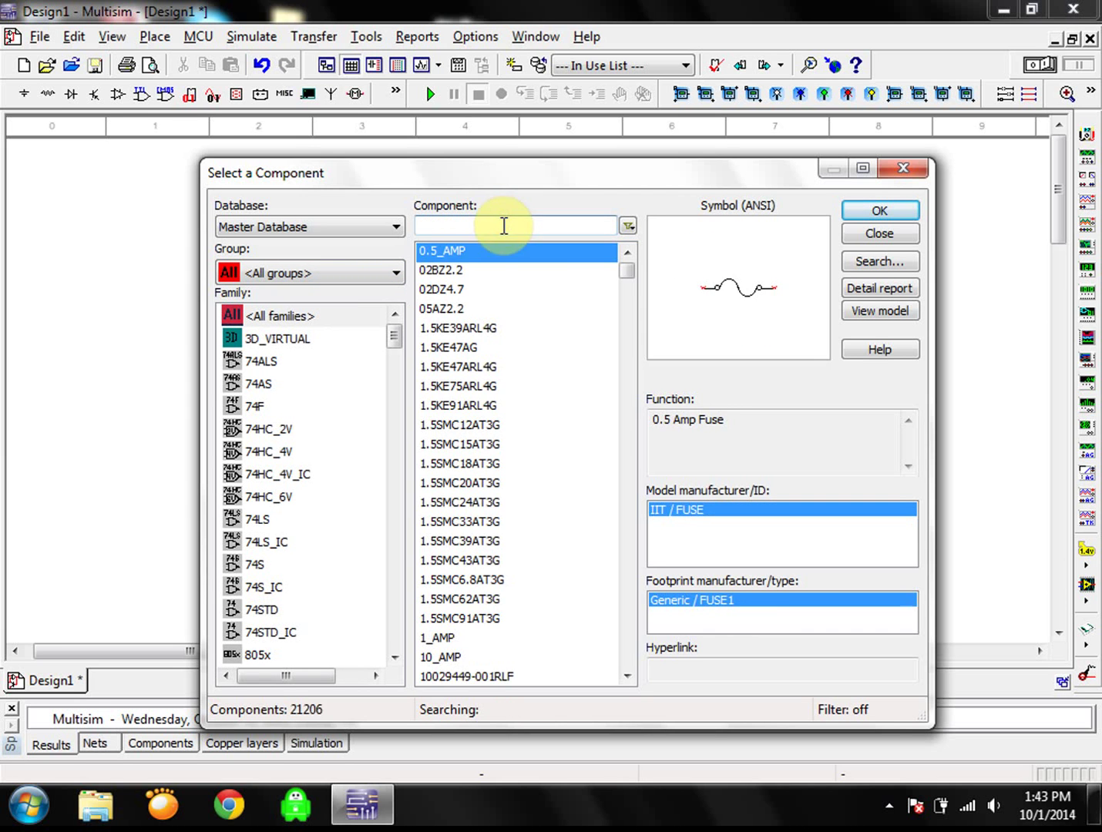
{"action": "type", "text": "Power"}
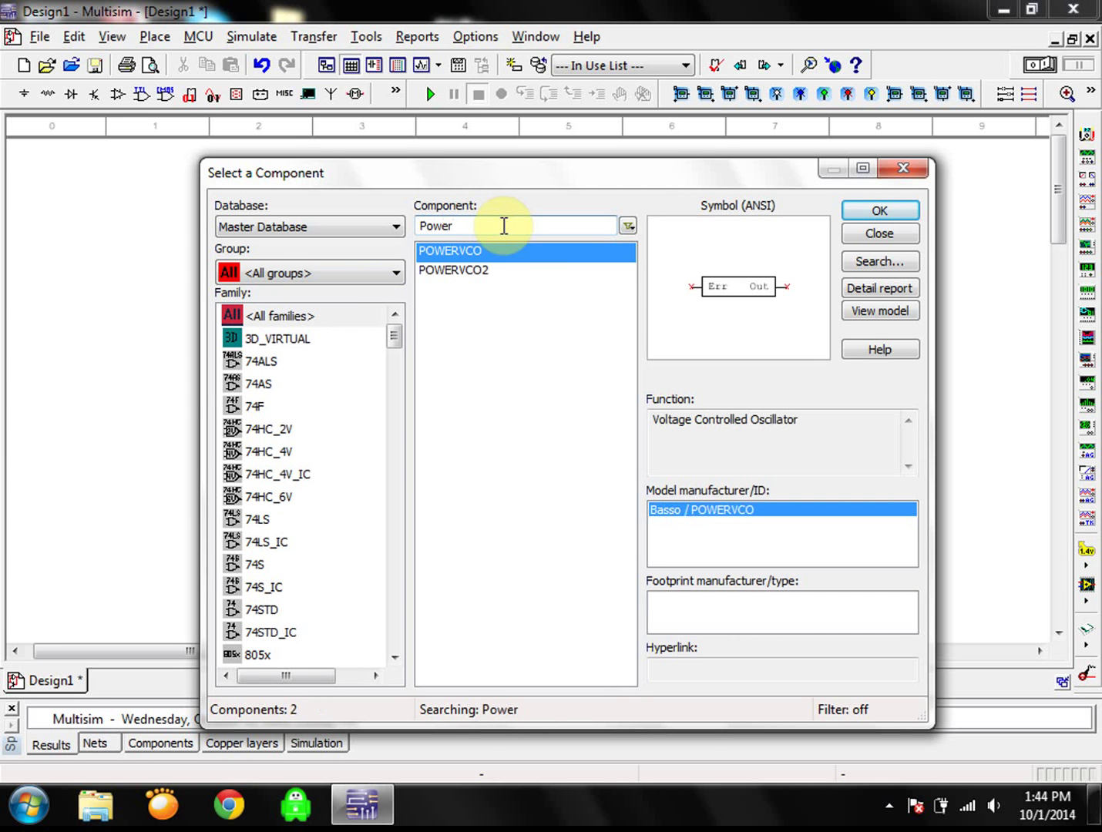
- Replace the component search with "vcc" across all groups
{"action": "key", "text": "BackSpace"}
{"action": "key", "text": "BackSpace"}
{"action": "key", "text": "BackSpace"}
{"action": "key", "text": "BackSpace"}
{"action": "key", "text": "BackSpace"}
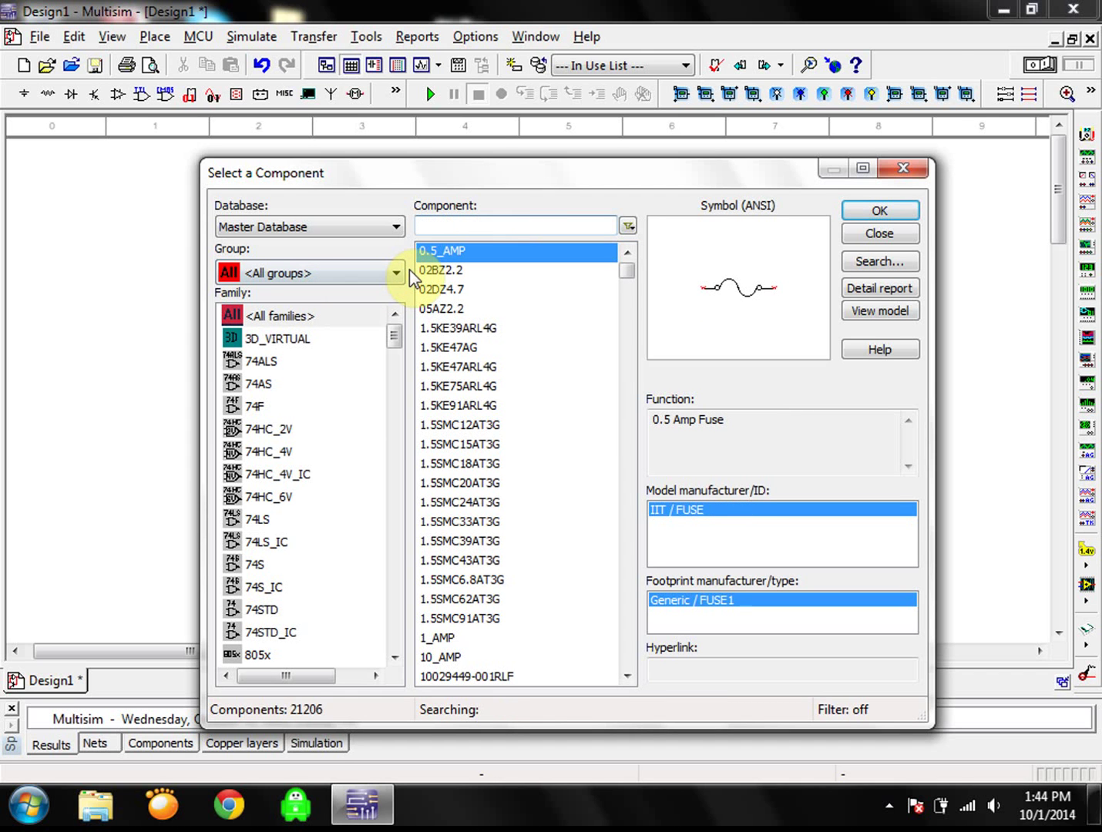
{"action": "type", "text": "vcc"}
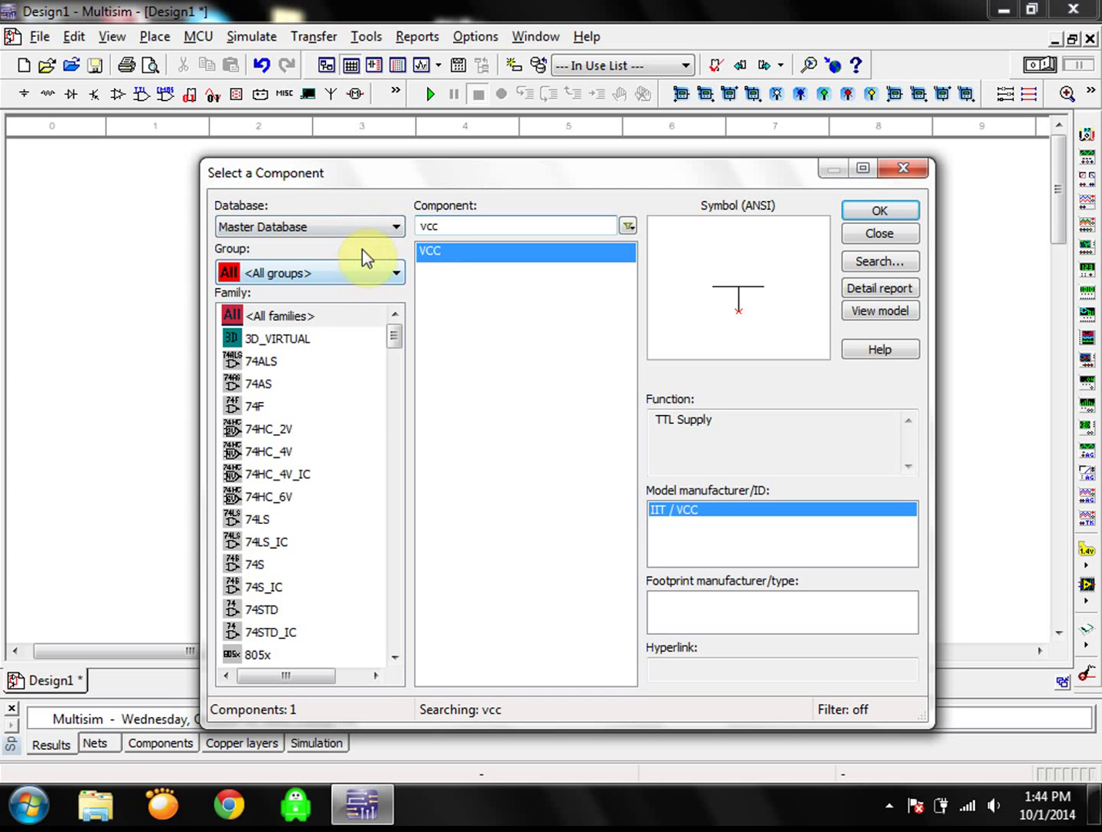
- Place a DC_POWER source from the POWER_SOURCES family of the Sources group in the upper-left area of the schematic
{"action": "left_click", "coordinate": [364, 276]}
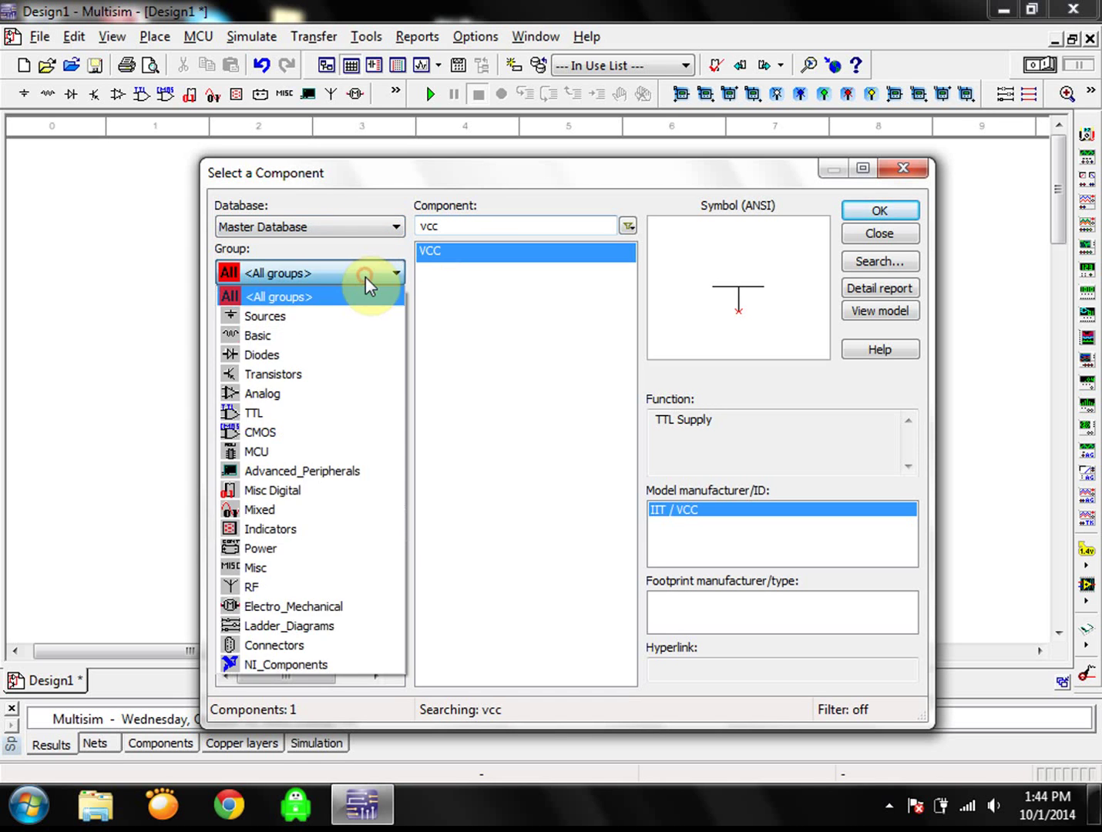
{"action": "left_click", "coordinate": [348, 317]}
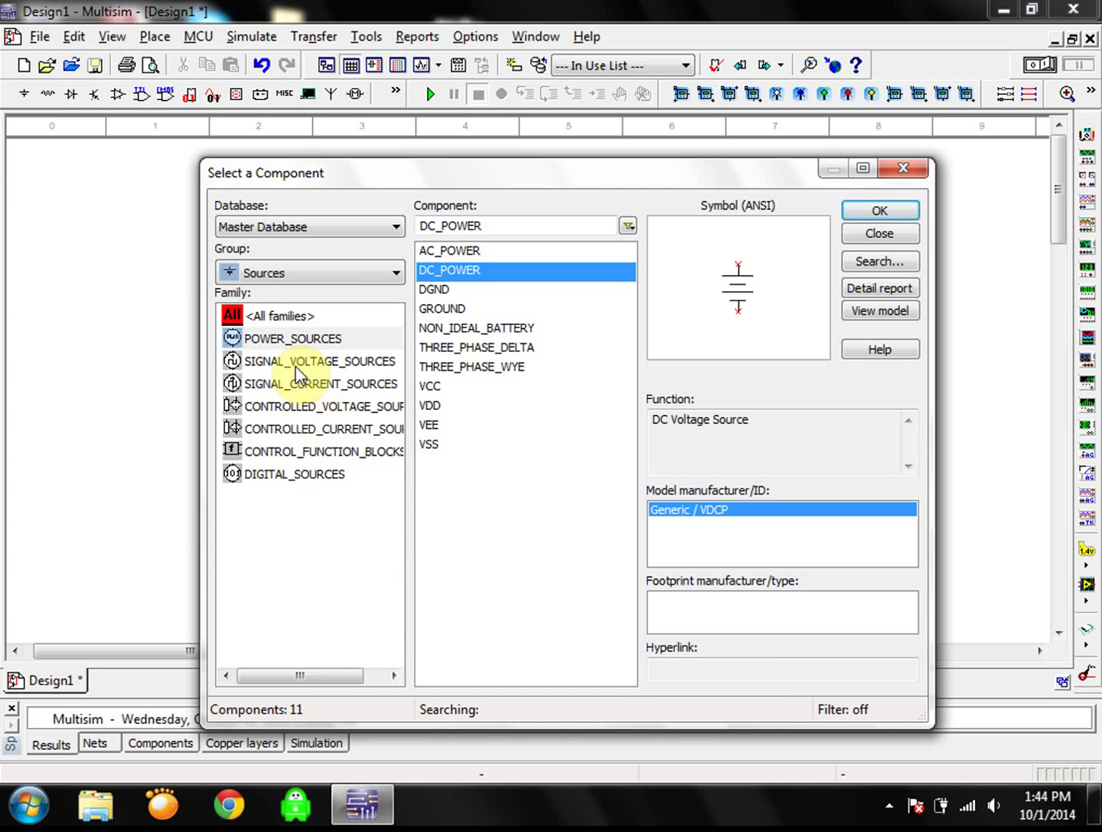
{"action": "left_click", "coordinate": [304, 339]}
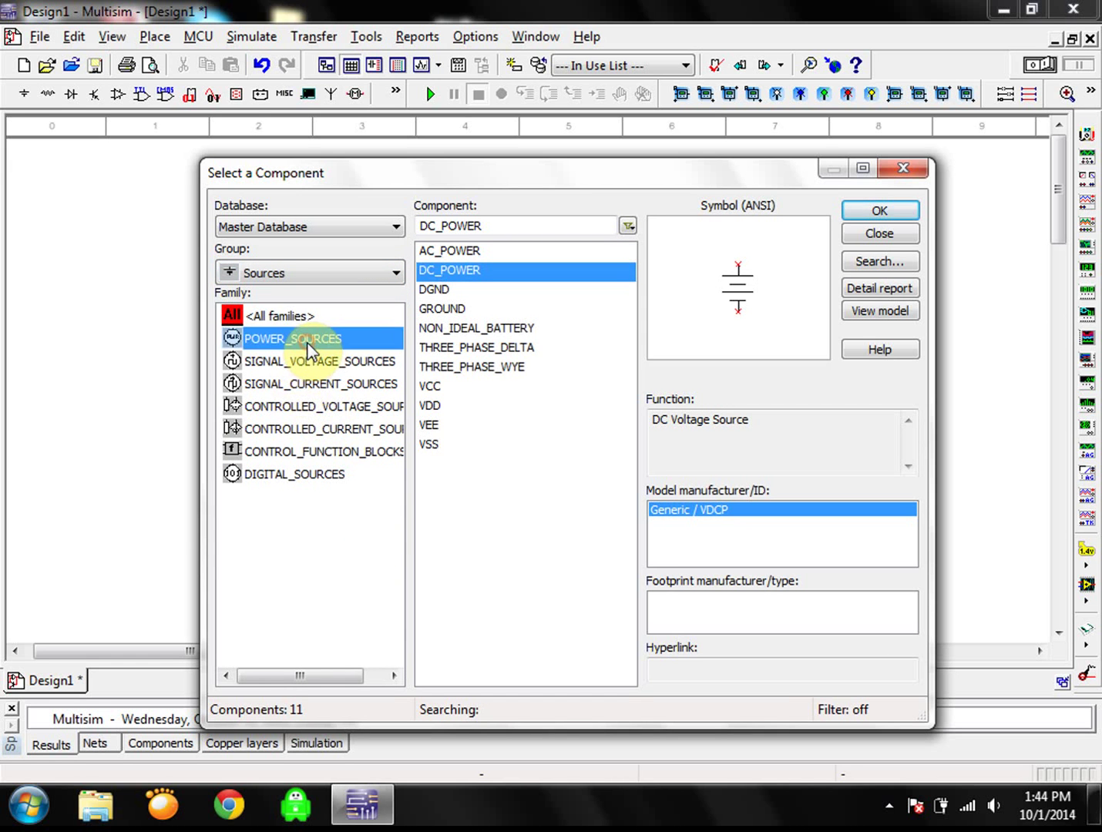
{"action": "left_click", "coordinate": [459, 277]}
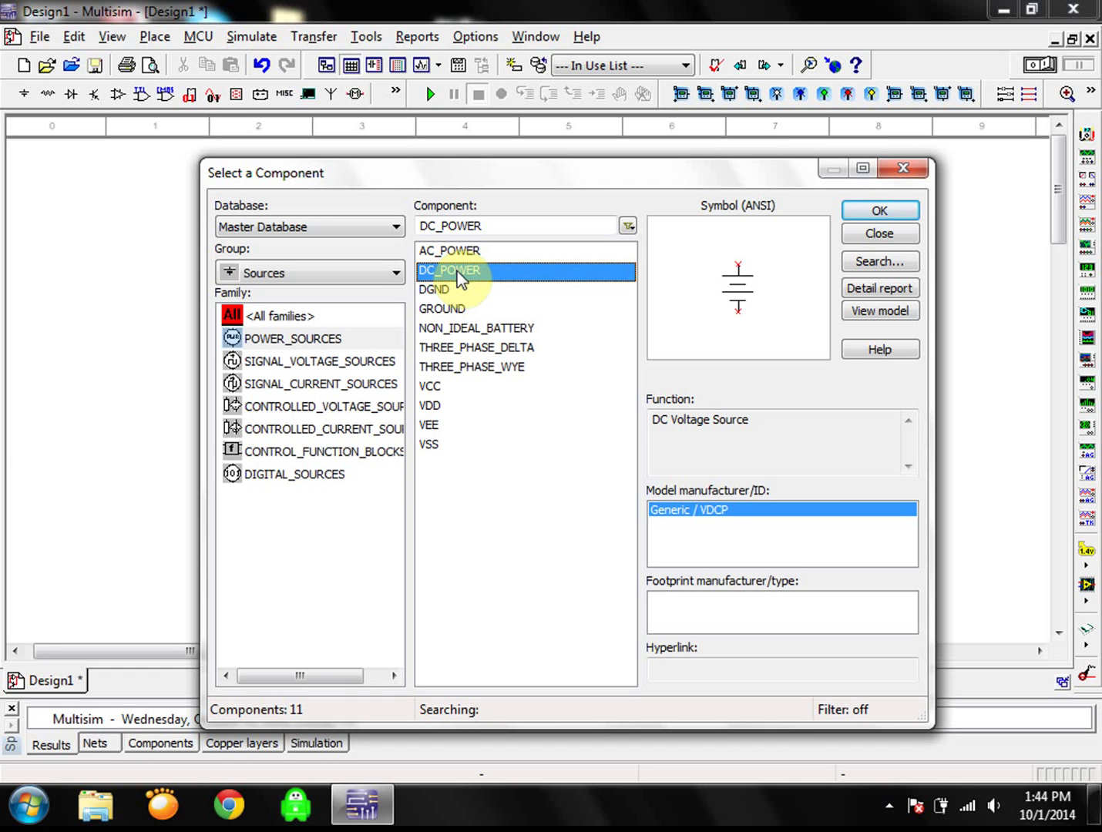
{"action": "left_click", "coordinate": [453, 385]}
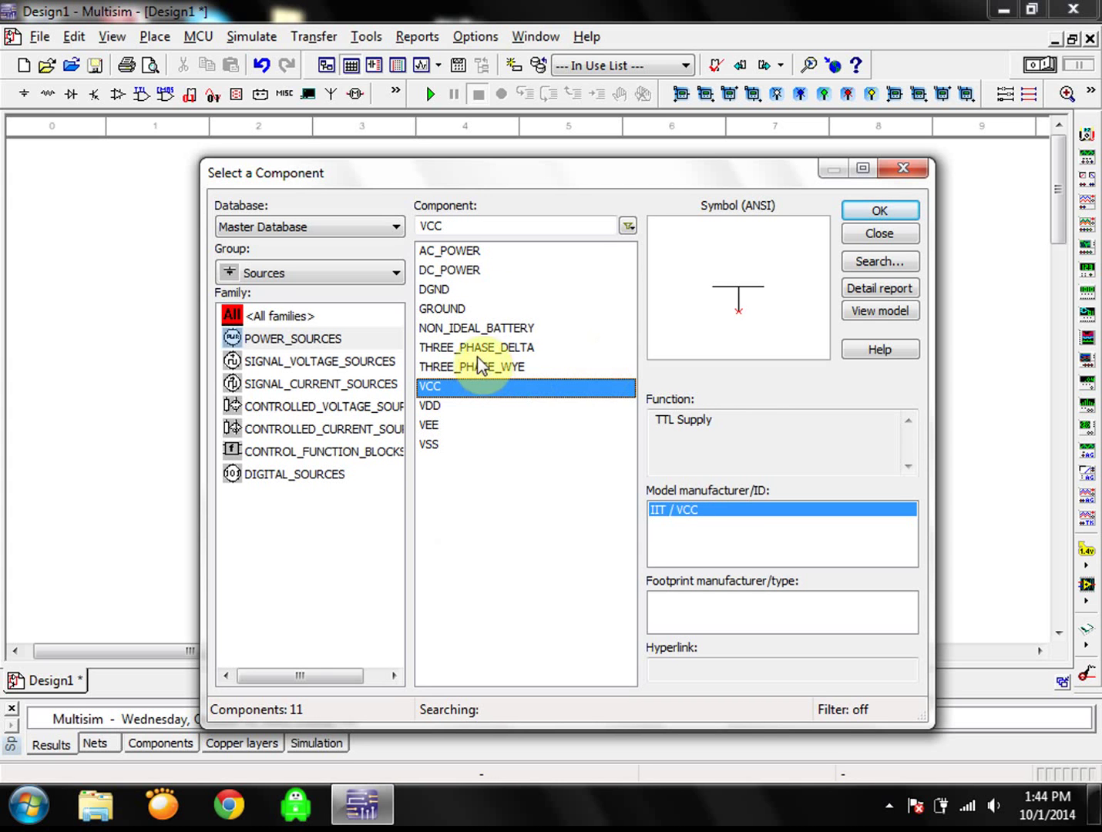
{"action": "left_click", "coordinate": [441, 419]}
{"action": "left_click", "coordinate": [443, 406]}
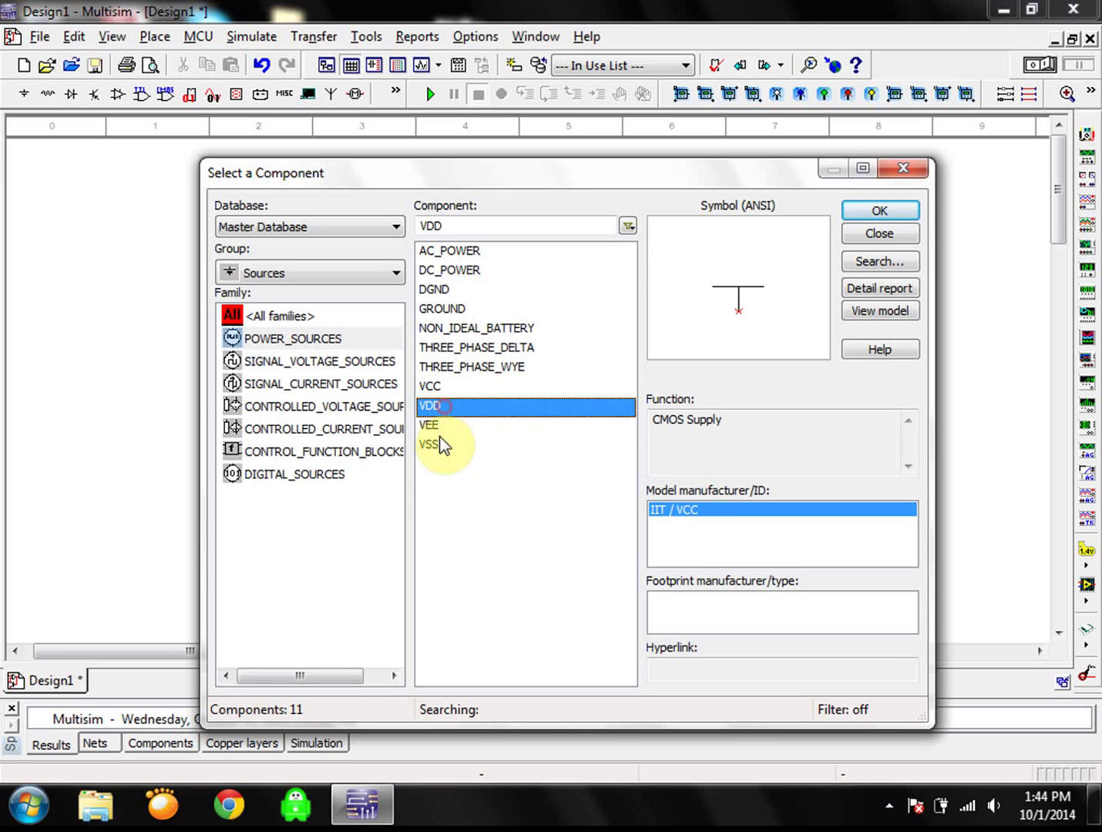
{"action": "left_click", "coordinate": [437, 443]}
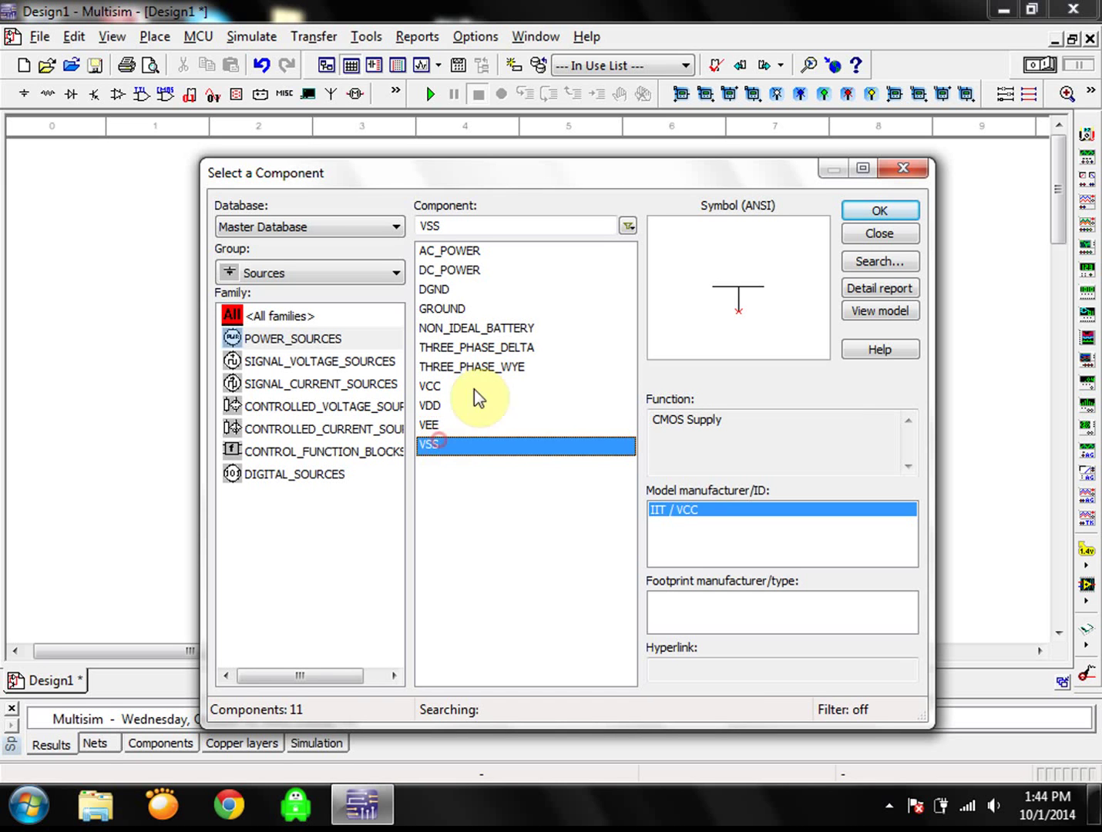
{"action": "left_click", "coordinate": [465, 271]}
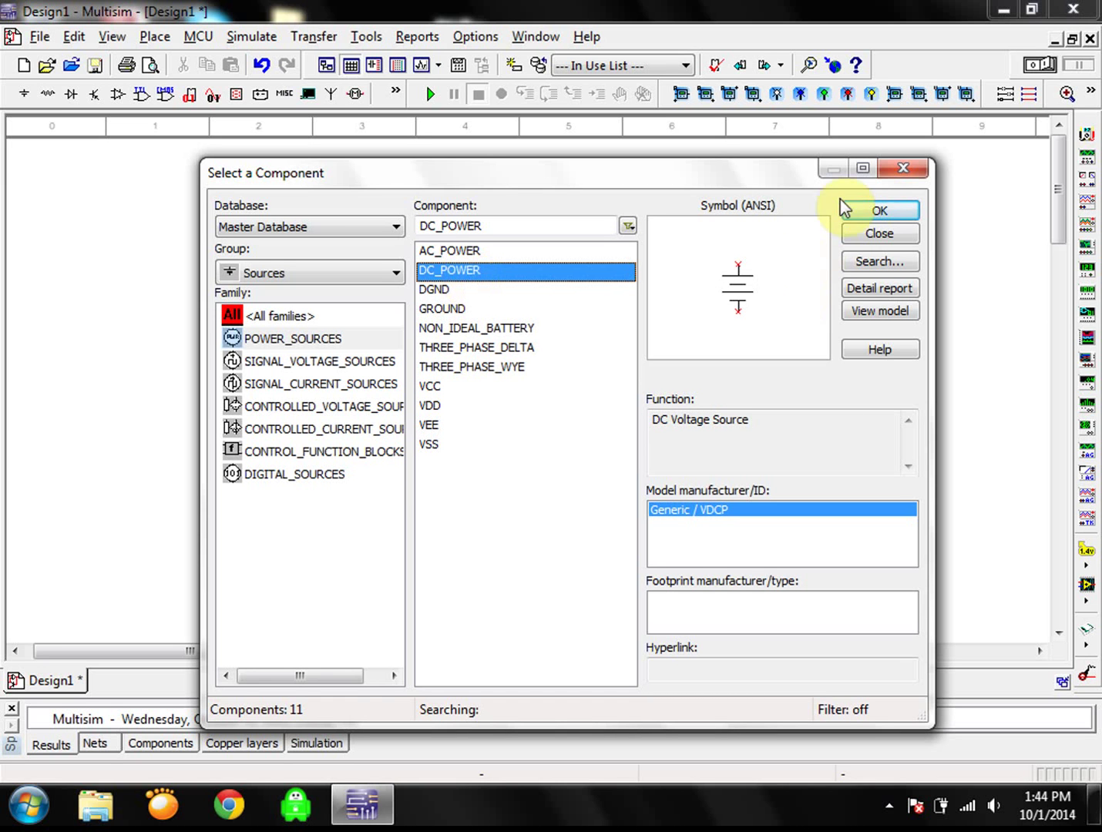
{"action": "left_click", "coordinate": [872, 214]}
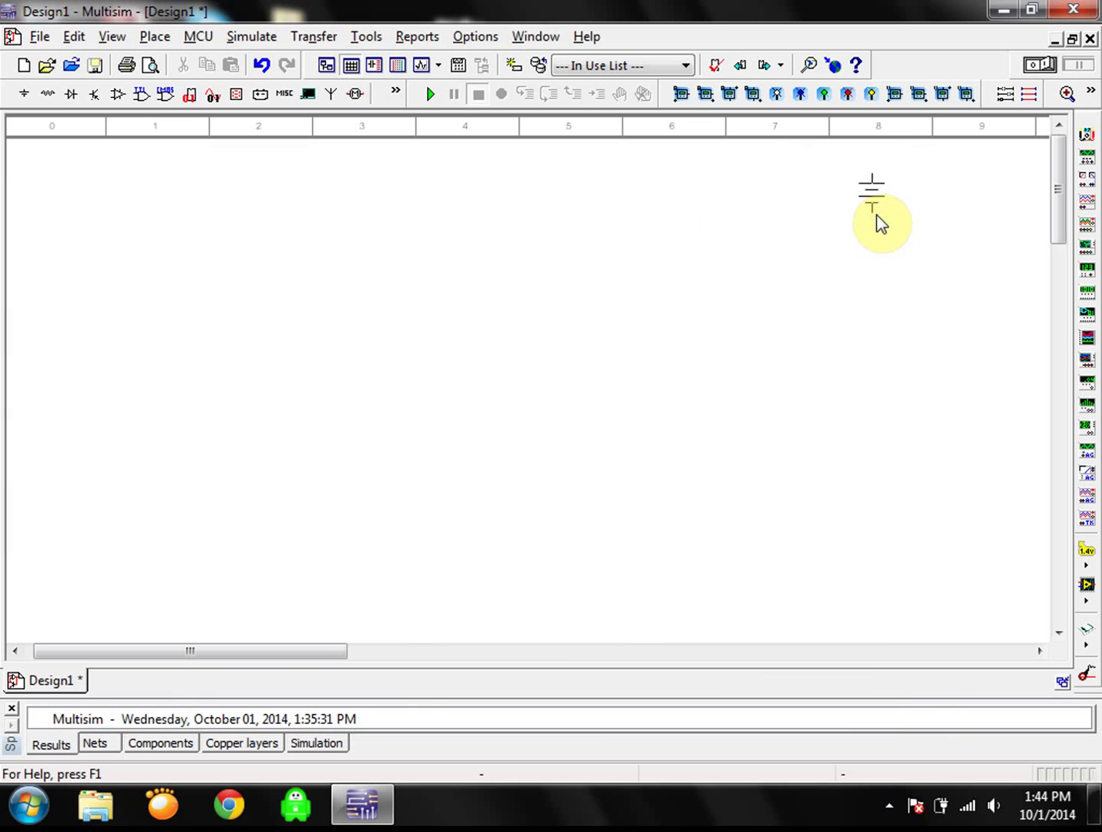
{"action": "left_click", "coordinate": [245, 329]}
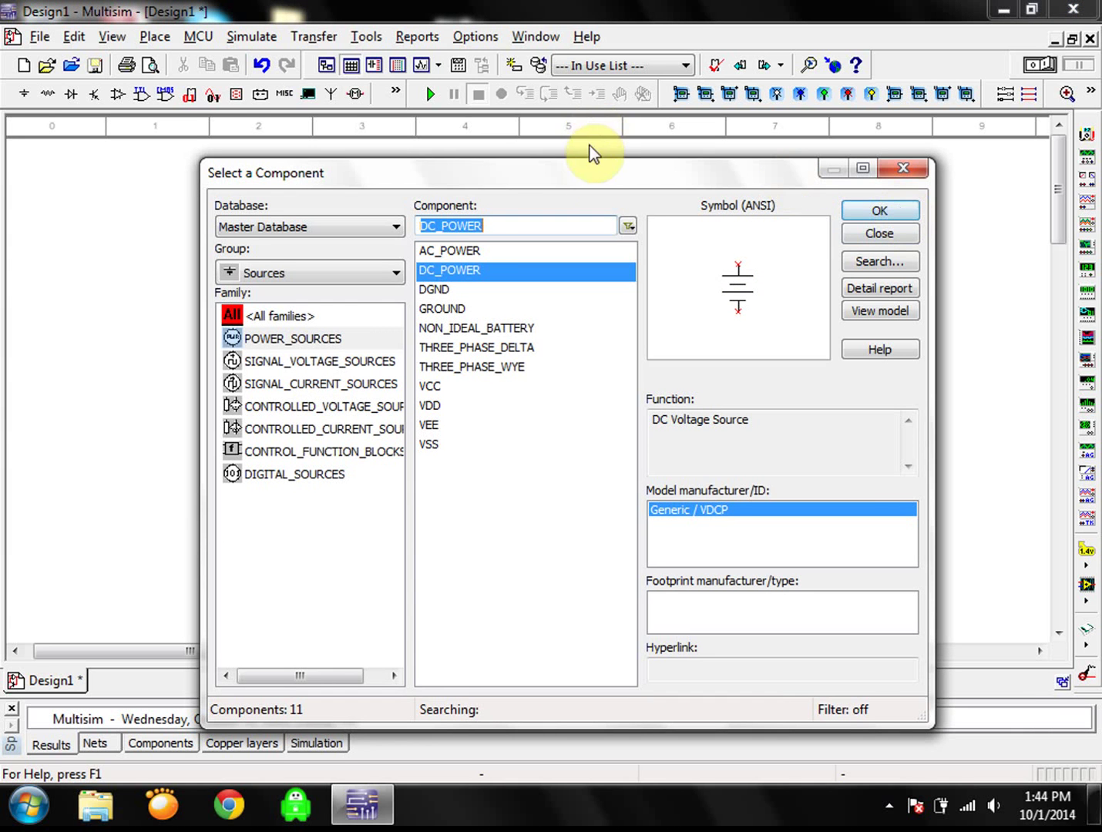
- Place a GROUND component directly below the DC source V1
{"action": "left_click_drag", "start_coordinate": [587, 176], "coordinate": [685, 164]}
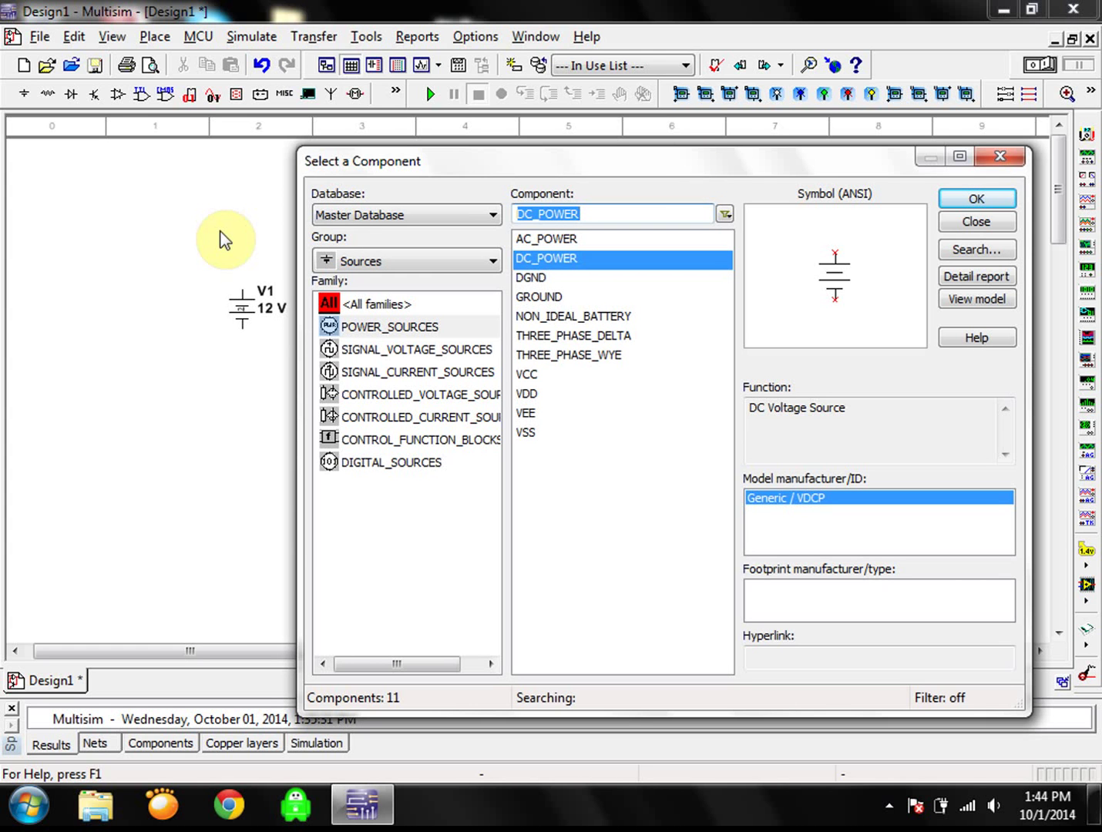
{"action": "left_click", "coordinate": [560, 305]}
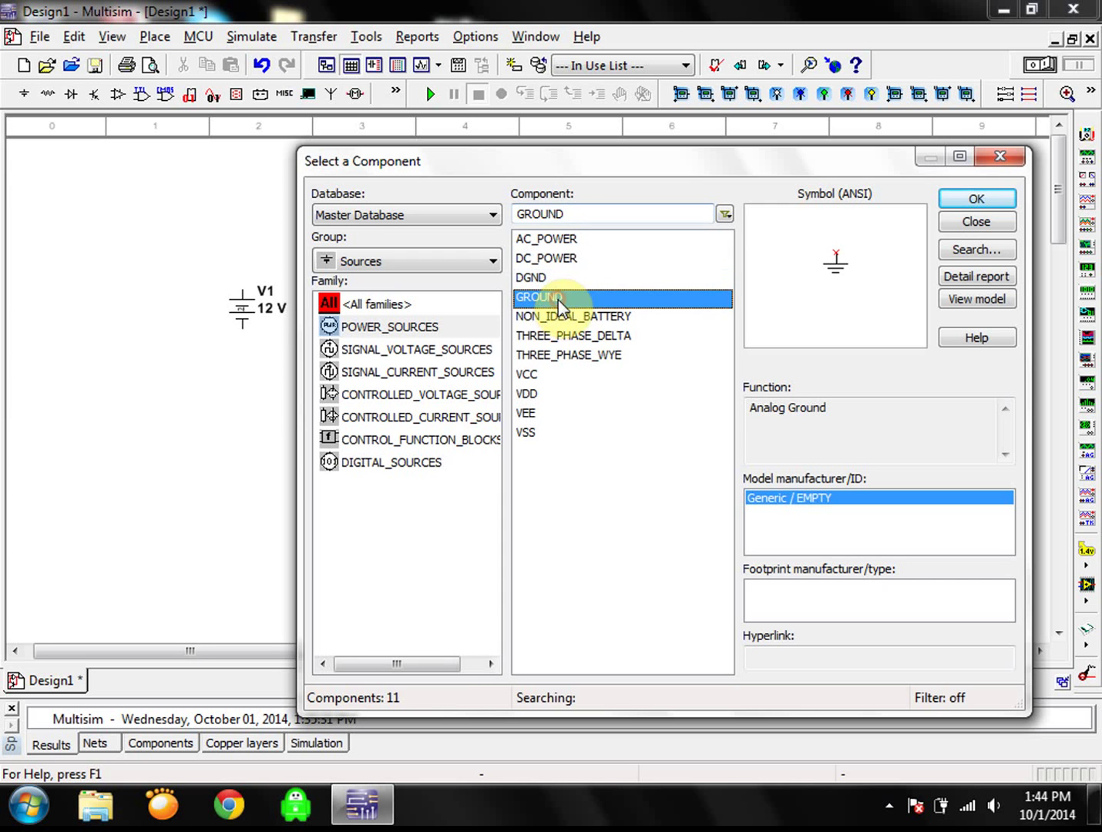
{"action": "left_click", "coordinate": [1000, 205]}
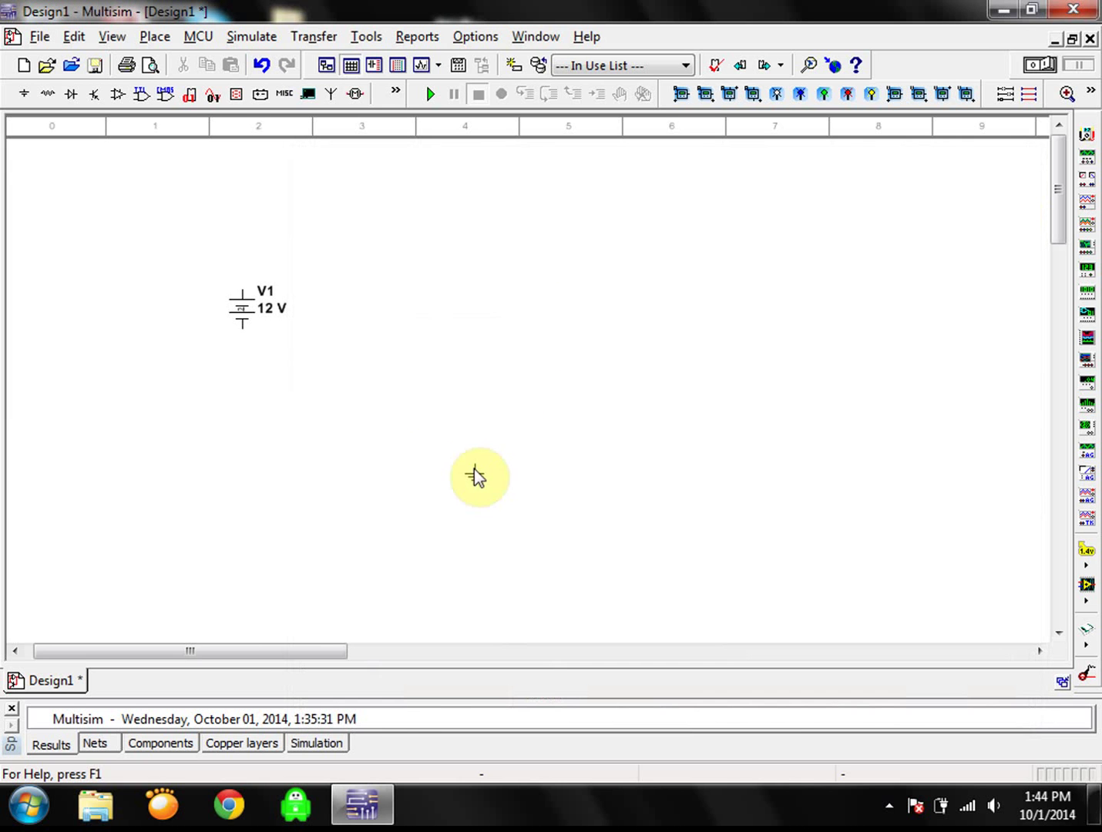
{"action": "left_click", "coordinate": [243, 415]}
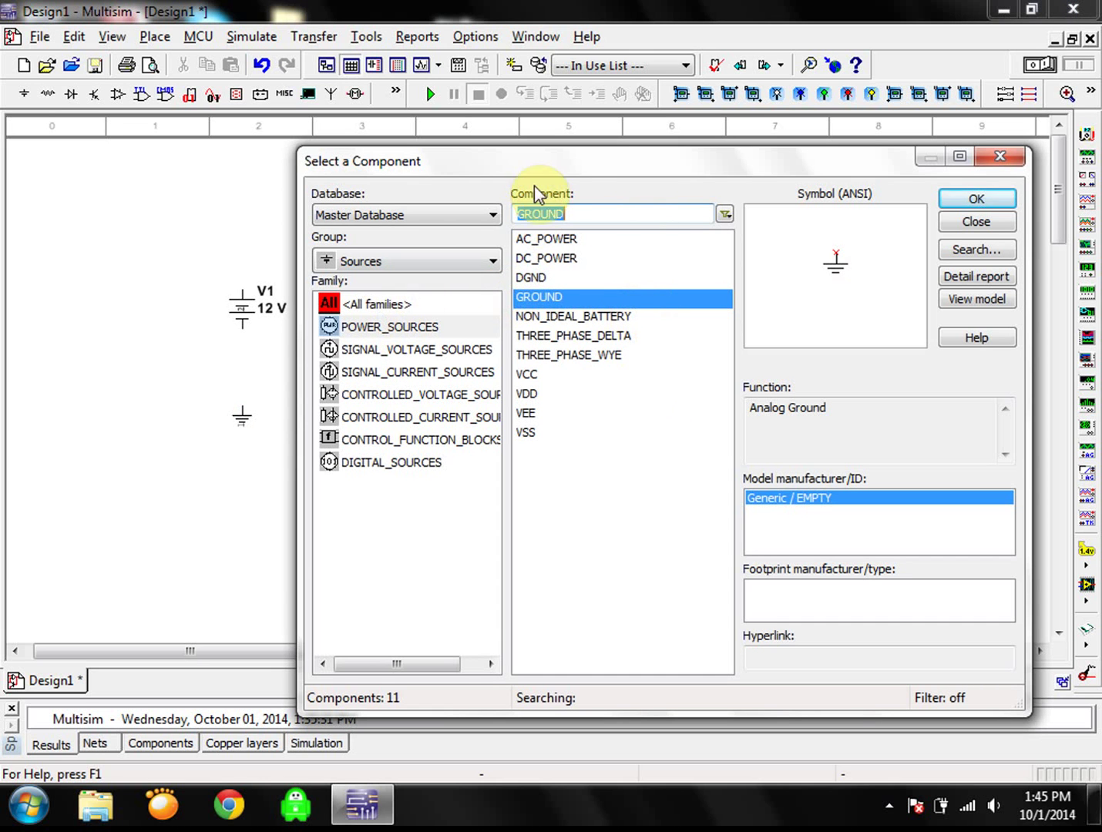
- Show the RESISTOR family of the Basic group in the component browser
{"action": "left_click_drag", "start_coordinate": [572, 162], "coordinate": [614, 119]}
{"action": "left_click", "coordinate": [441, 225]}
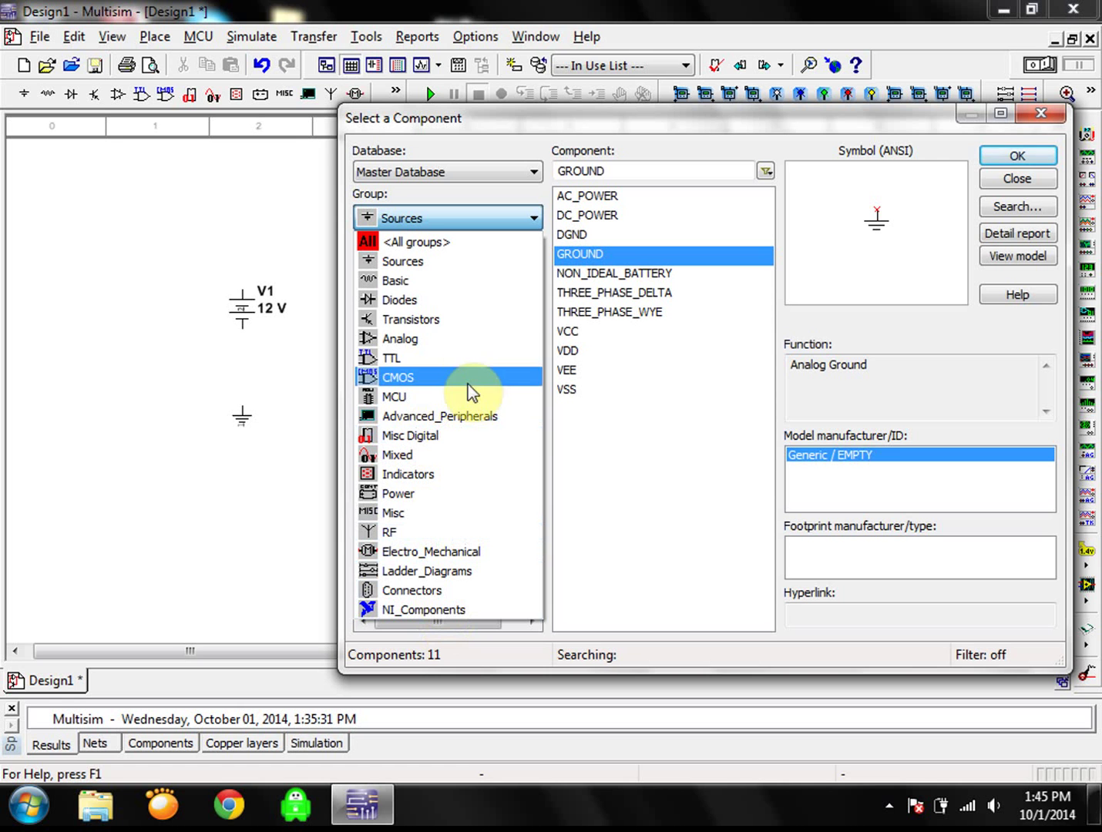
{"action": "left_click", "coordinate": [485, 284]}
{"action": "left_click_drag", "start_coordinate": [541, 318], "coordinate": [533, 385]}
{"action": "left_click", "coordinate": [401, 466]}
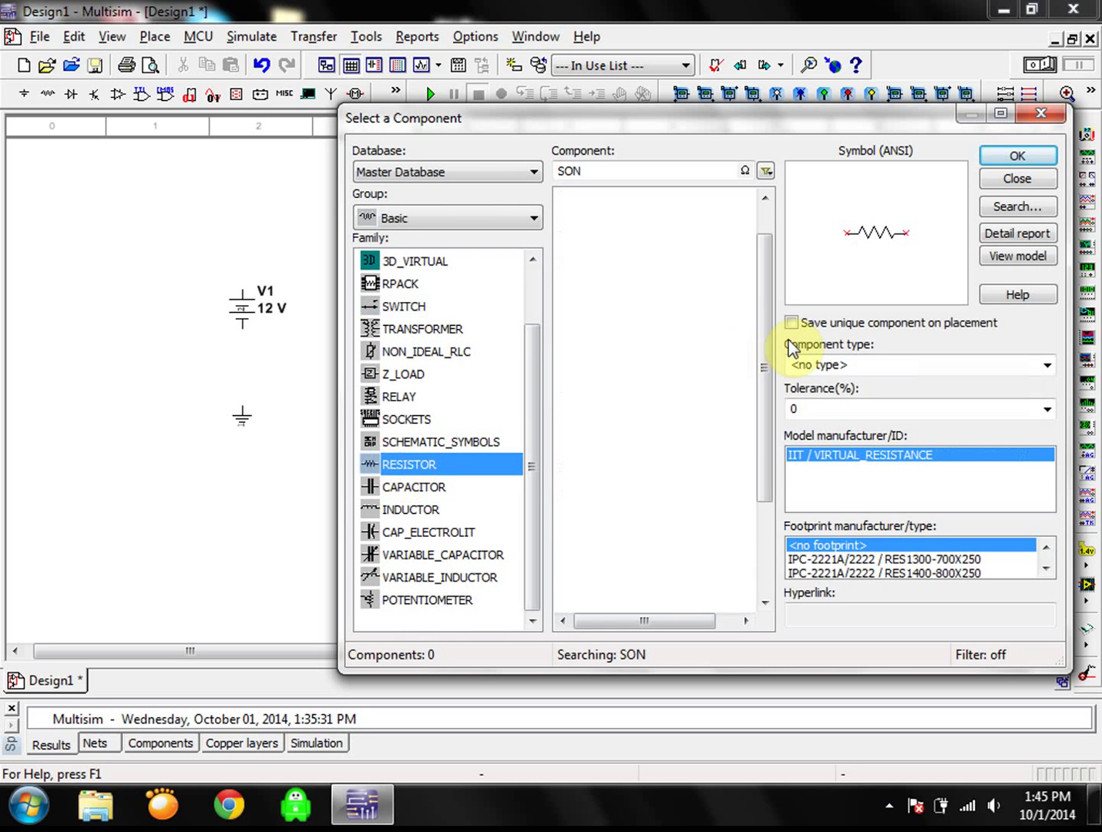
- Search the RESISTOR family for "220" and place a 220 Ω resistor above and to the right of the DC source V1
{"action": "left_click", "coordinate": [637, 172]}
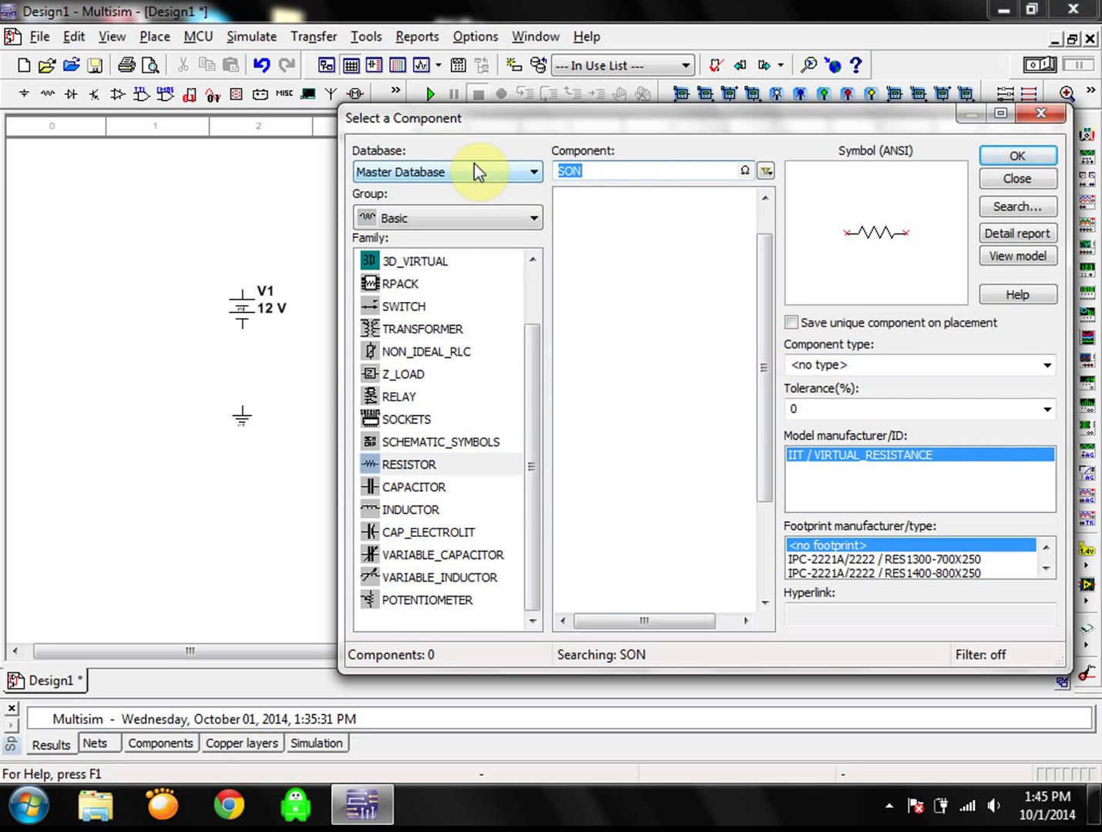
{"action": "left_click", "coordinate": [584, 170]}
{"action": "key", "text": "BackSpace"}
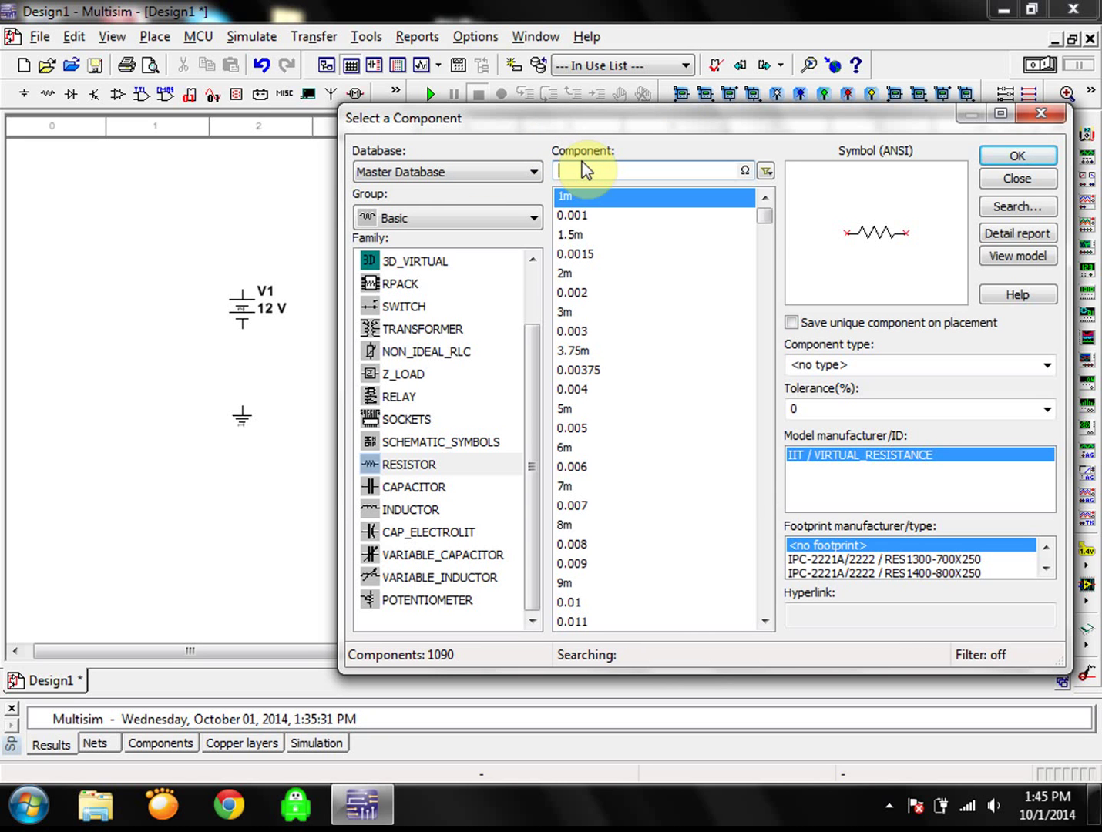
{"action": "type", "text": "220"}
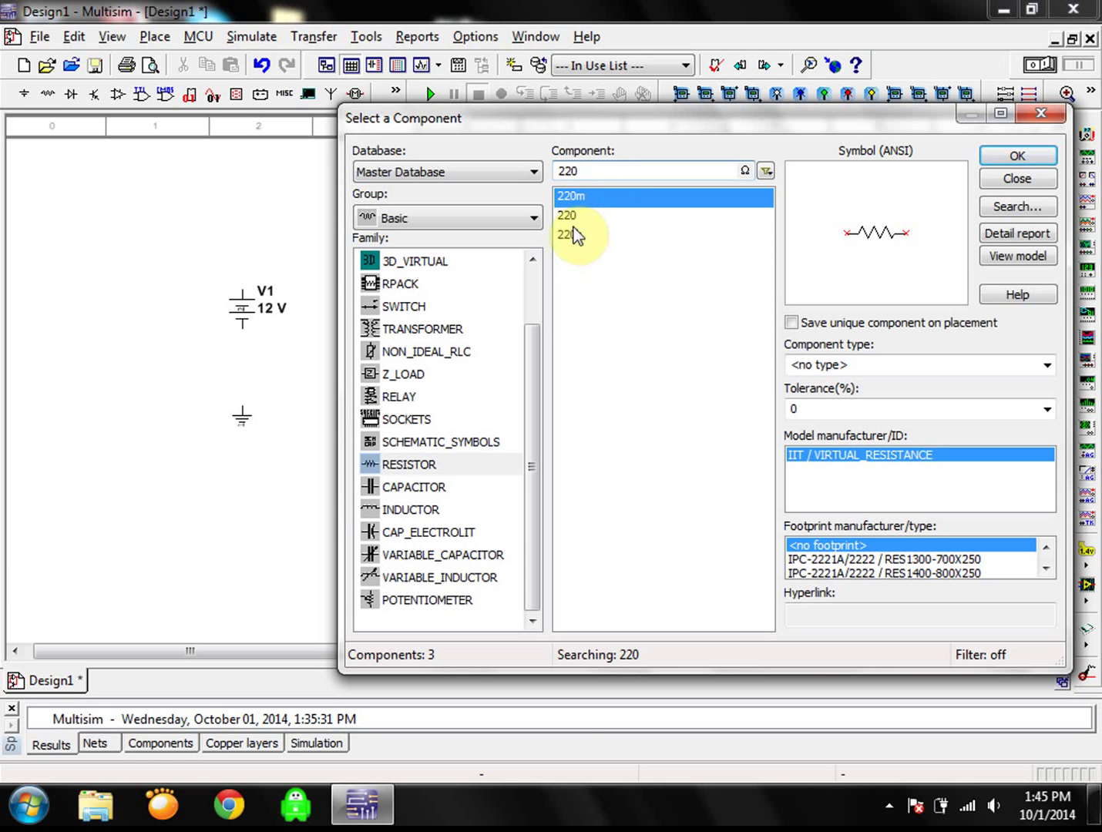
{"action": "double_click", "coordinate": [578, 217]}
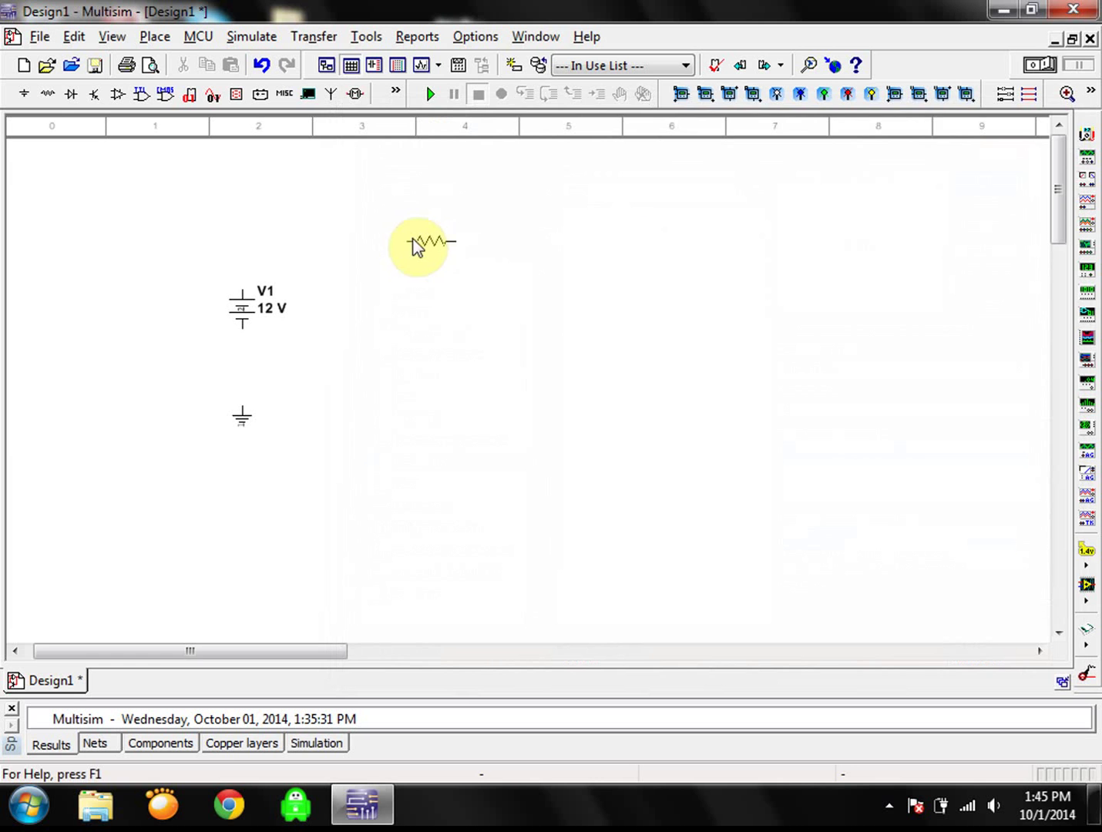
{"action": "left_click", "coordinate": [425, 240]}
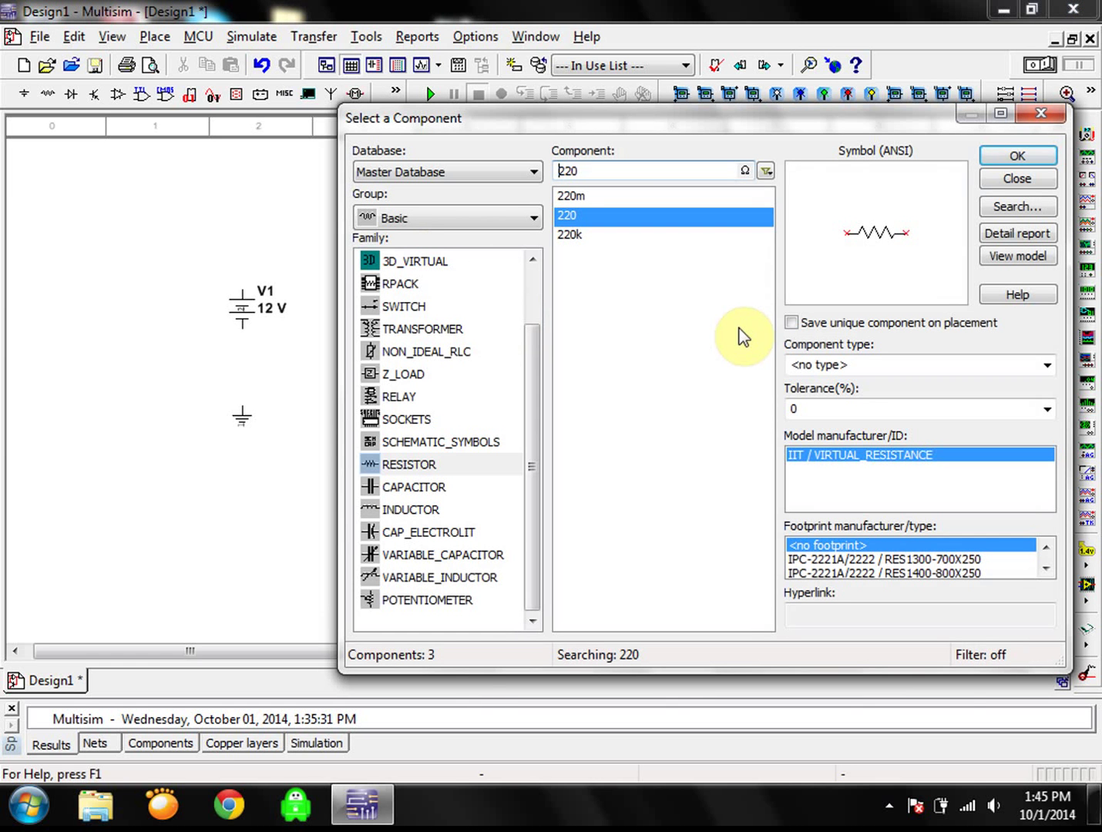
- Search the RESISTOR family for "470" and place a 470 Ω resistor below and to the right of R1
{"action": "double_click", "coordinate": [608, 168]}
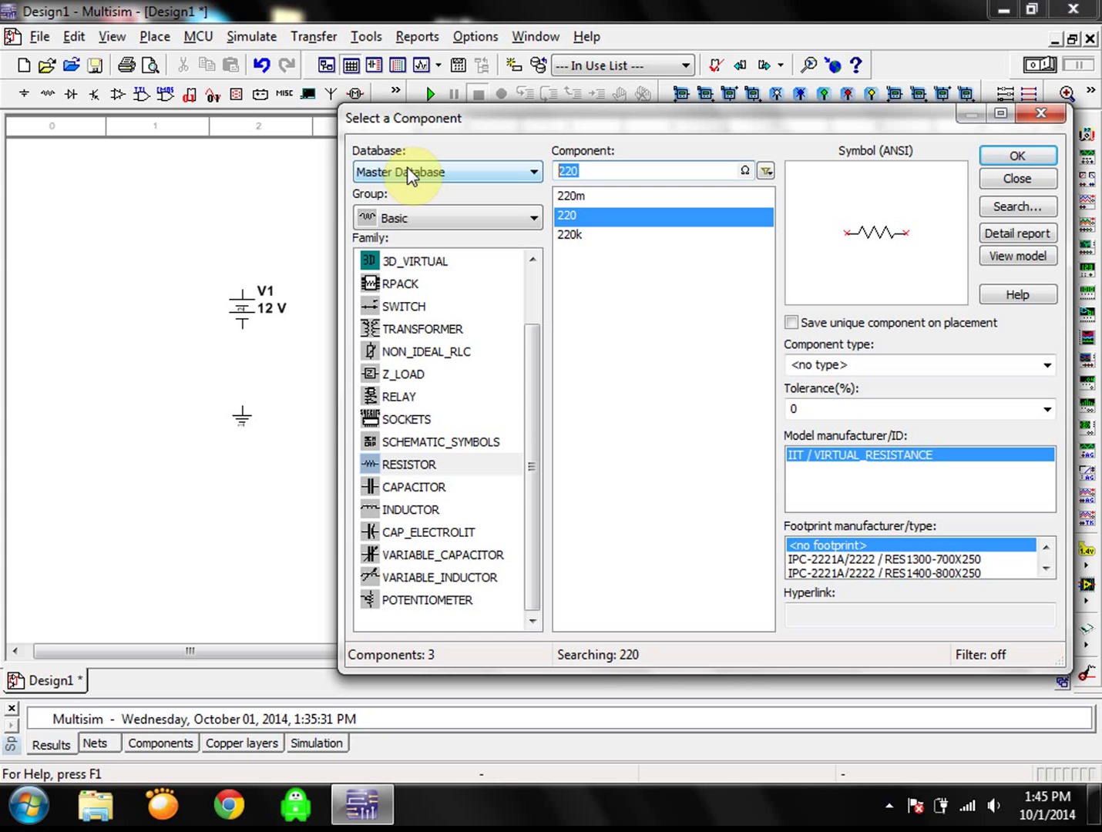
{"action": "type", "text": "470"}
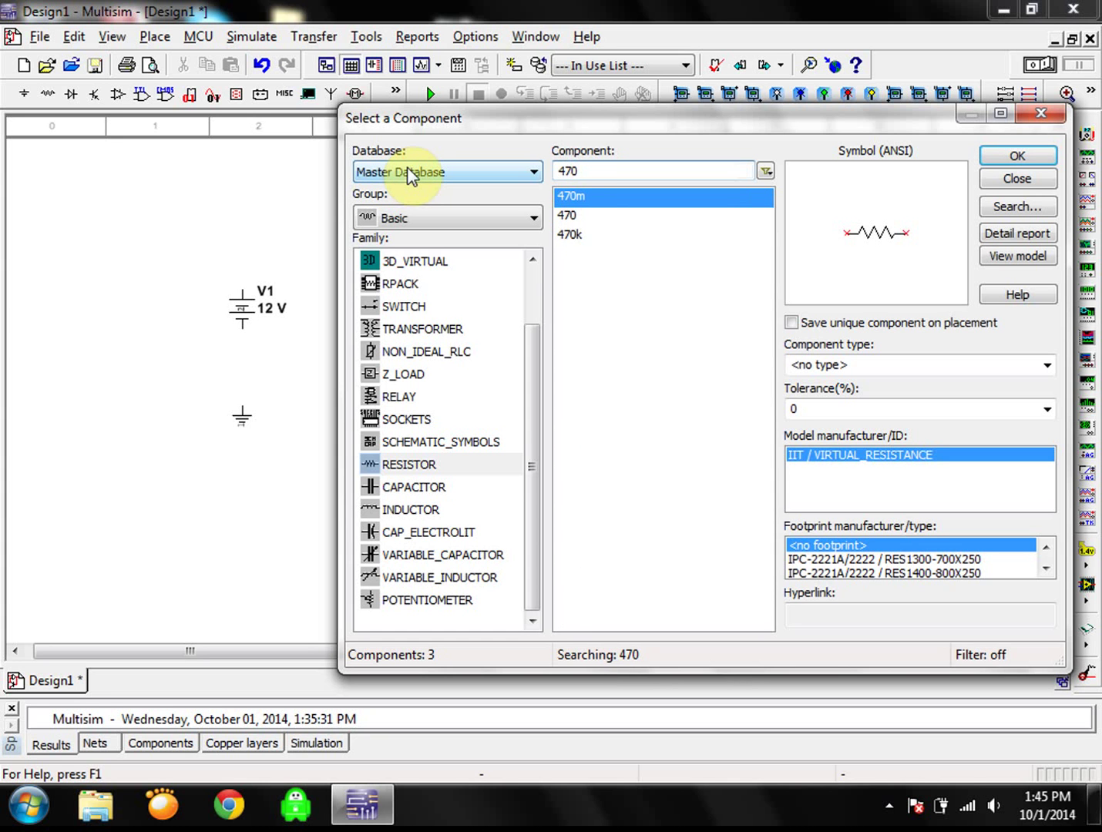
{"action": "left_click", "coordinate": [583, 219]}
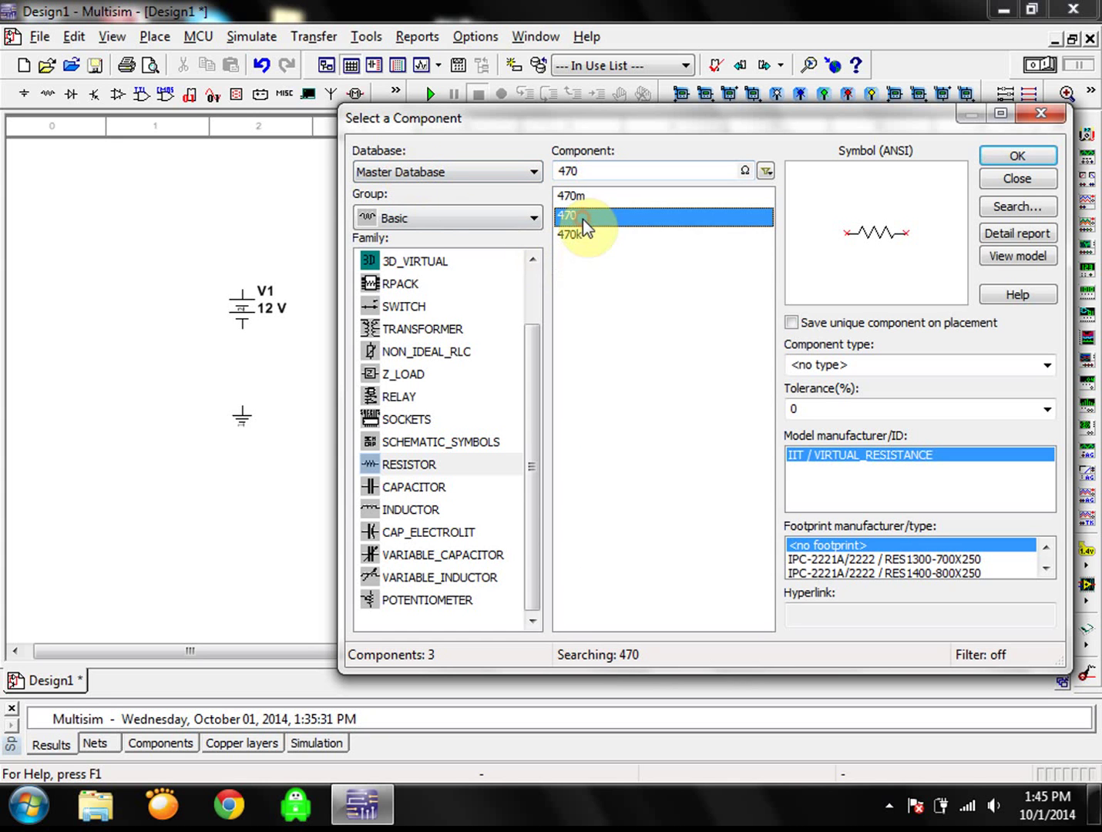
{"action": "left_click", "coordinate": [1021, 158]}
{"action": "left_click", "coordinate": [586, 354]}
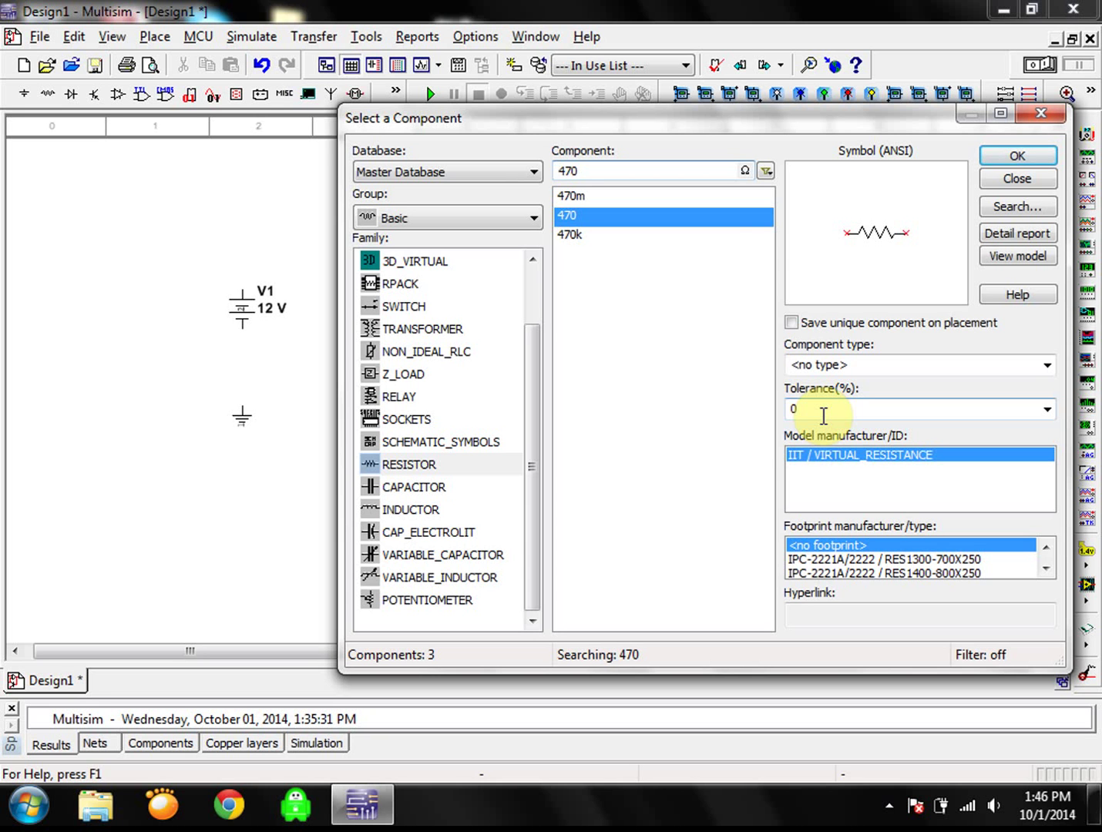
- Browse the other component families of the Basic group, including INDUCTOR
{"action": "left_click_drag", "start_coordinate": [534, 404], "coordinate": [539, 290]}
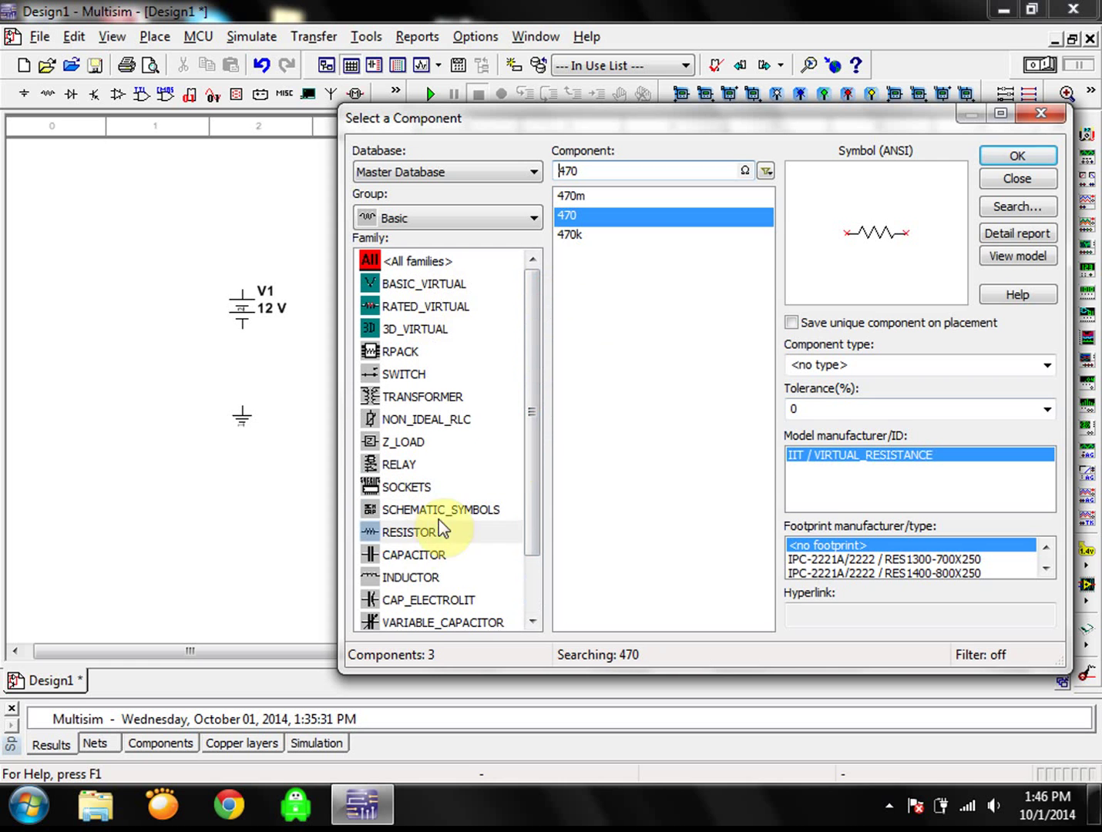
{"action": "left_click", "coordinate": [416, 578]}
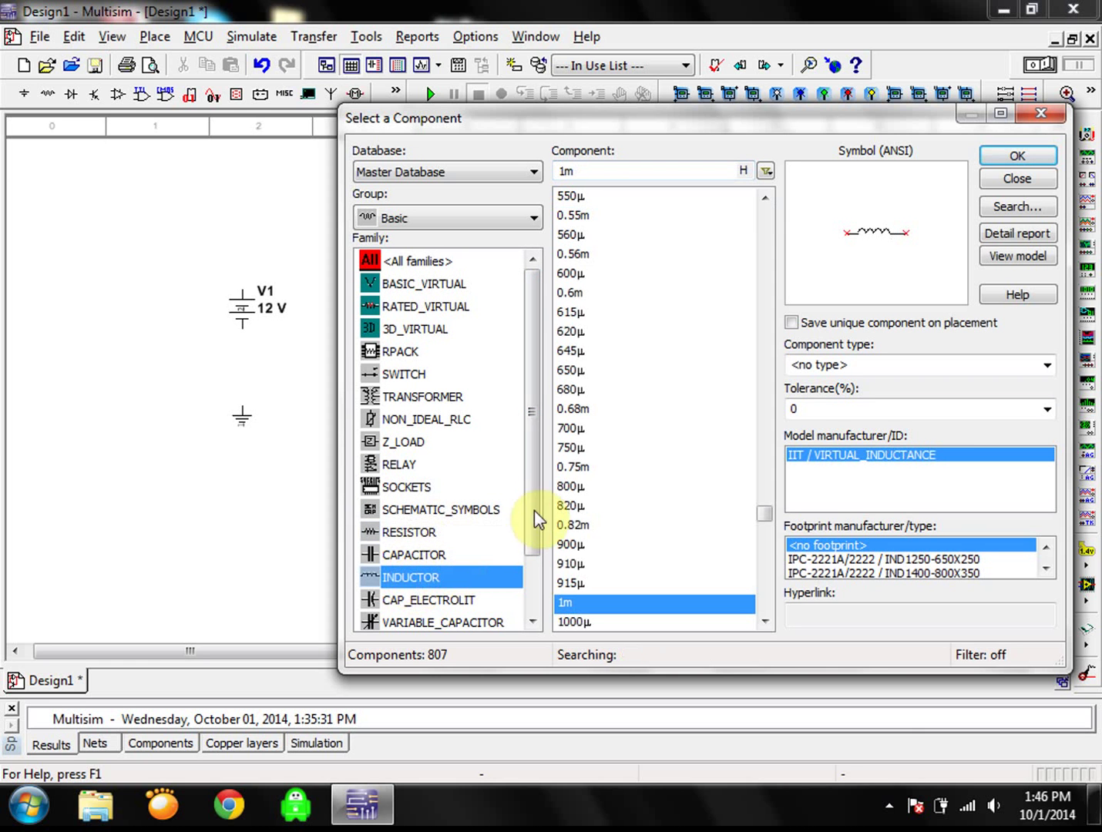
{"action": "left_click_drag", "start_coordinate": [540, 424], "coordinate": [534, 585]}
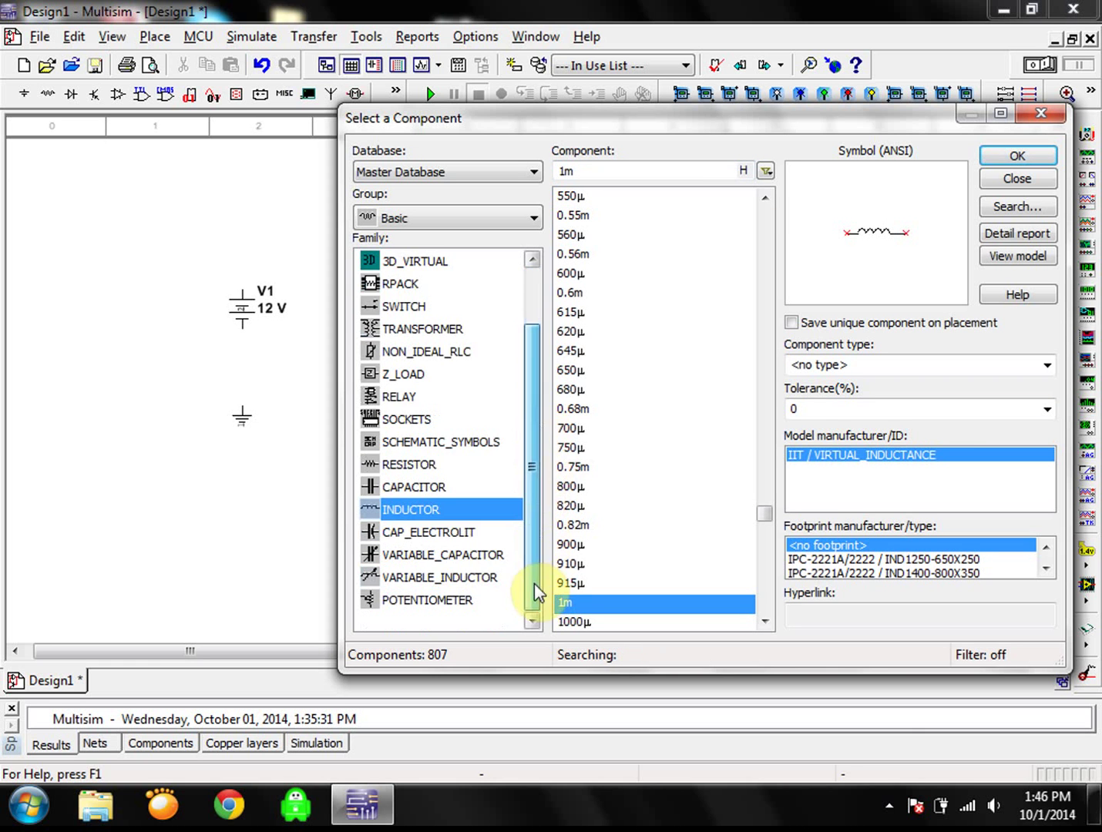
- Switch the component browser to the VOLTMETER family of the Indicators group
{"action": "left_click", "coordinate": [474, 220]}
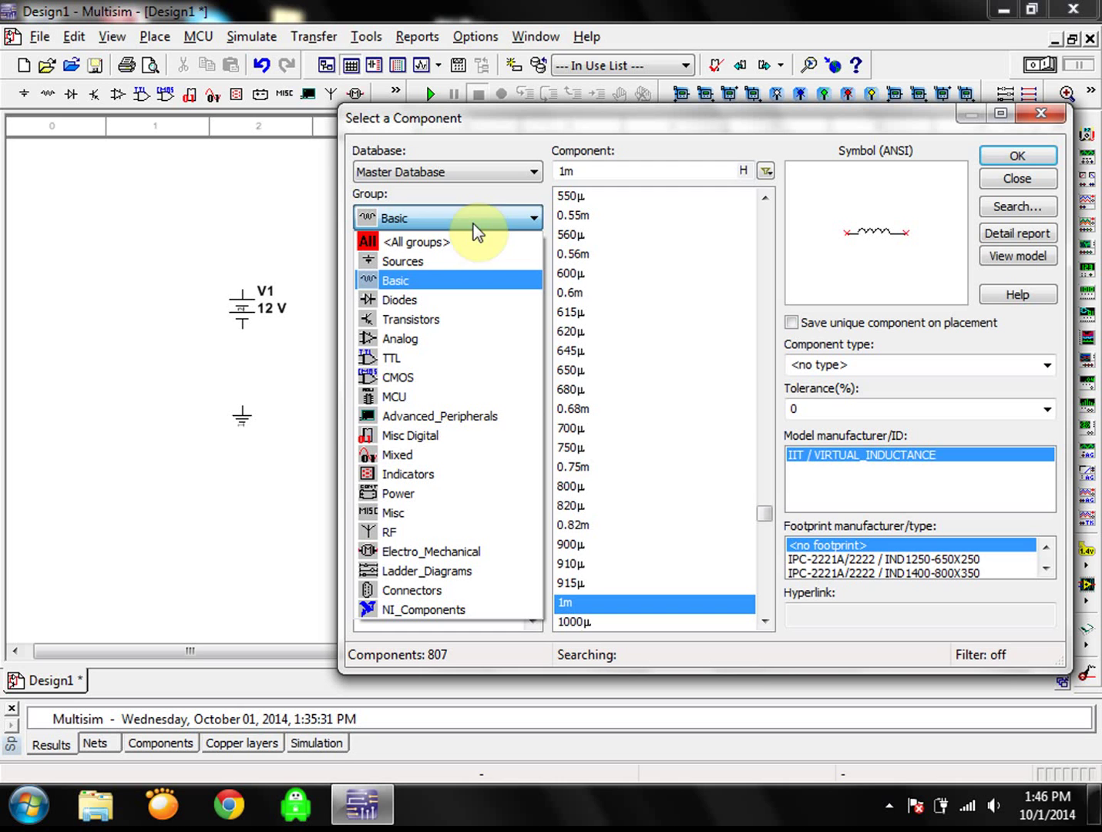
{"action": "left_click", "coordinate": [399, 474]}
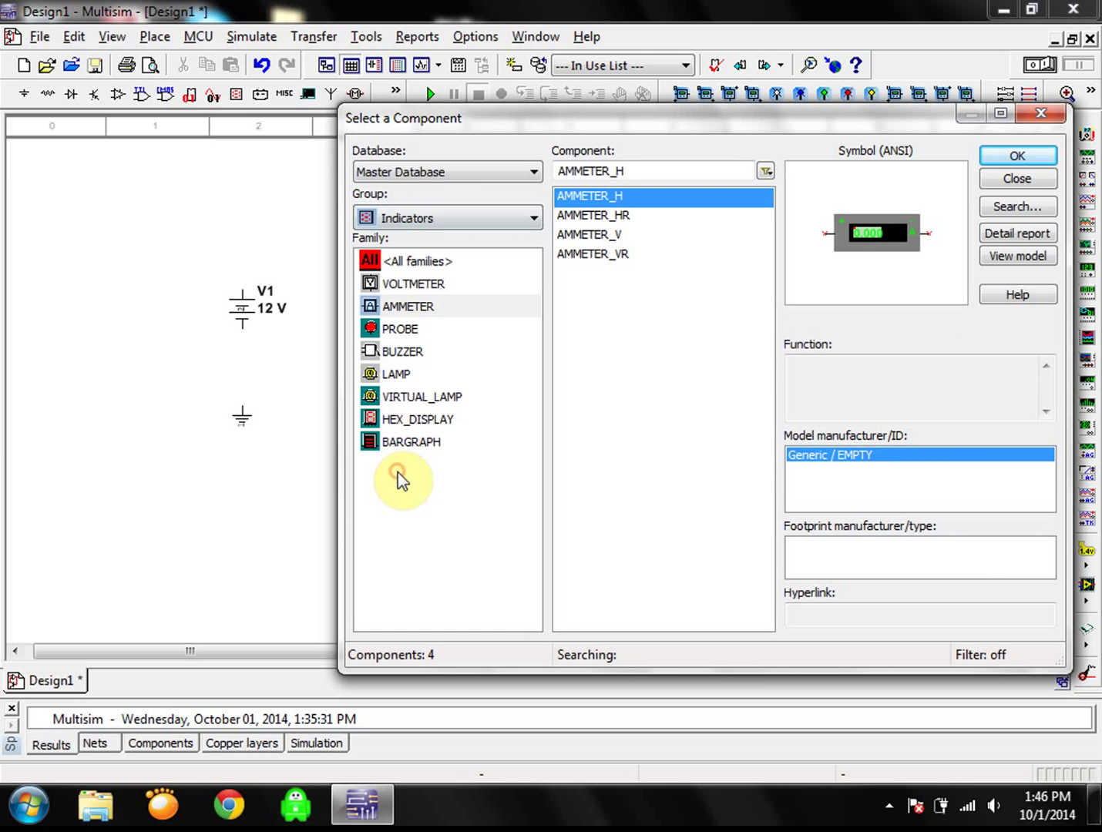
{"action": "left_click", "coordinate": [442, 290]}
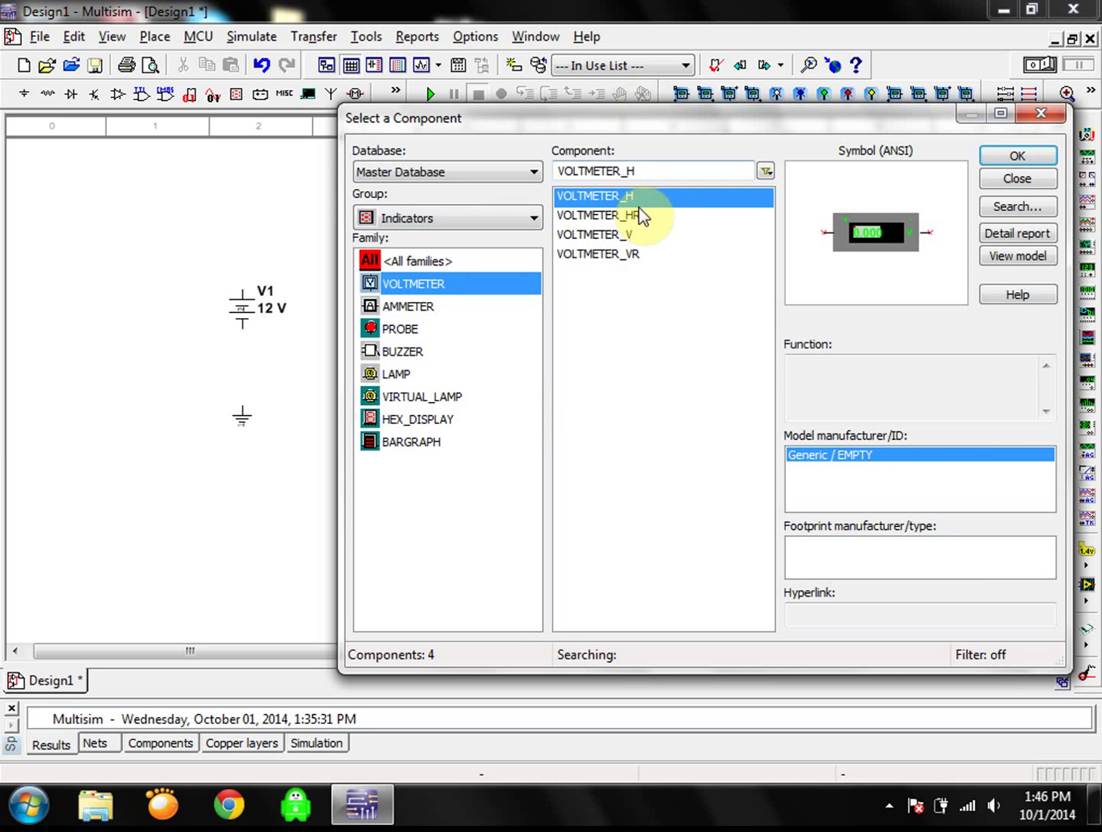
- Preview the symbols of the VOLTMETER_HR, VOLTMETER_V and VOLTMETER_VR variants
{"action": "left_click", "coordinate": [630, 218]}
{"action": "left_click", "coordinate": [627, 234]}
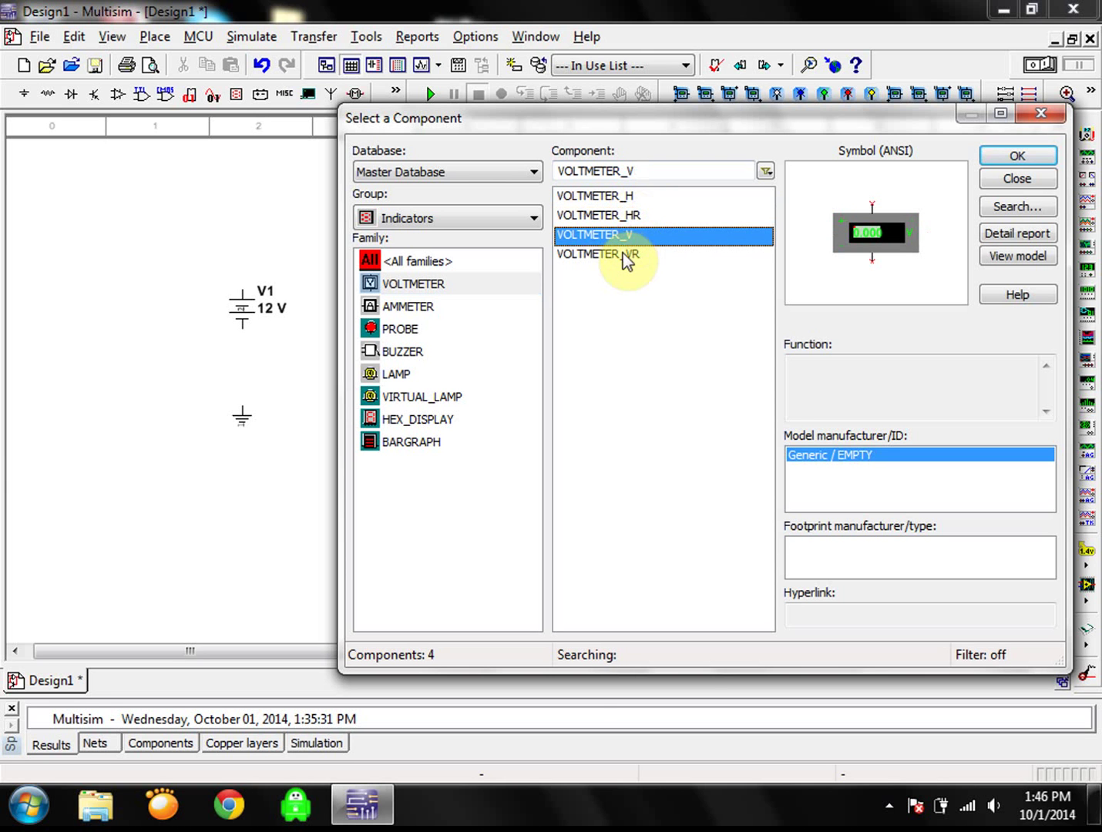
{"action": "left_click", "coordinate": [628, 260]}
{"action": "left_click", "coordinate": [644, 222]}
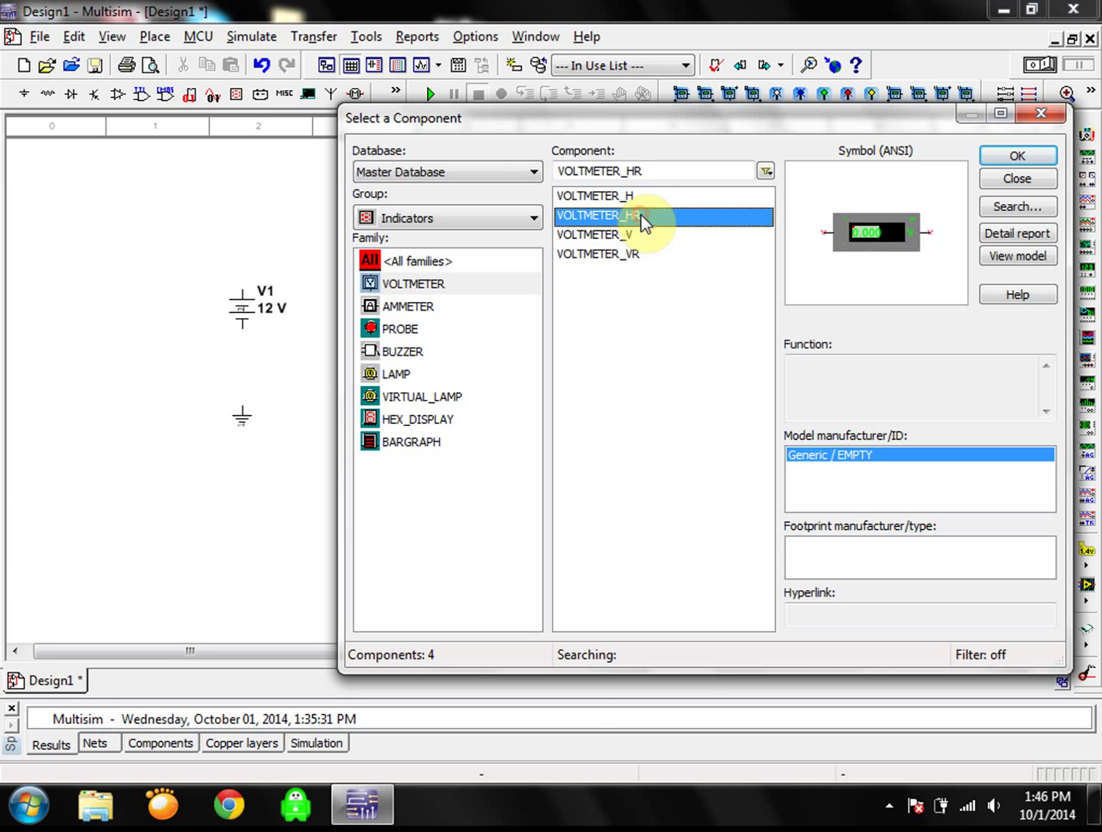
- Place a horizontal VOLTMETER_H component directly above the 470 Ω resistor R2
{"action": "left_click", "coordinate": [628, 197]}
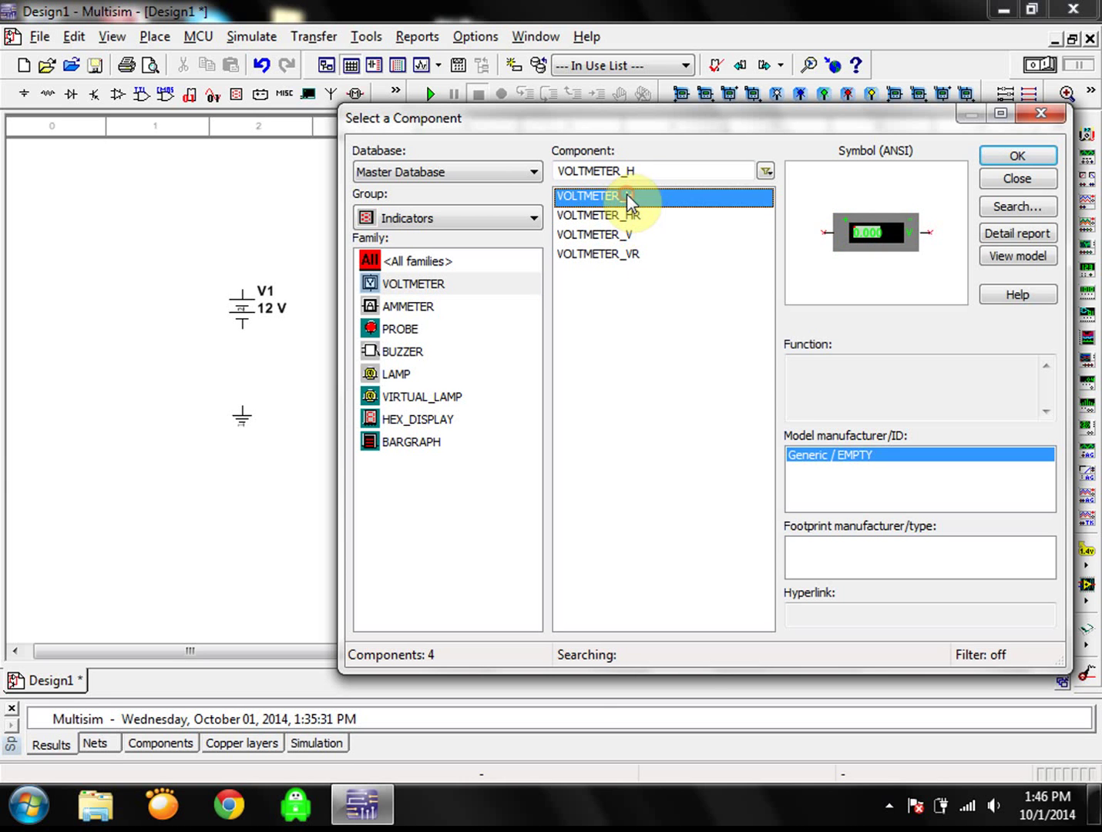
{"action": "left_click_drag", "start_coordinate": [778, 128], "coordinate": [790, 202]}
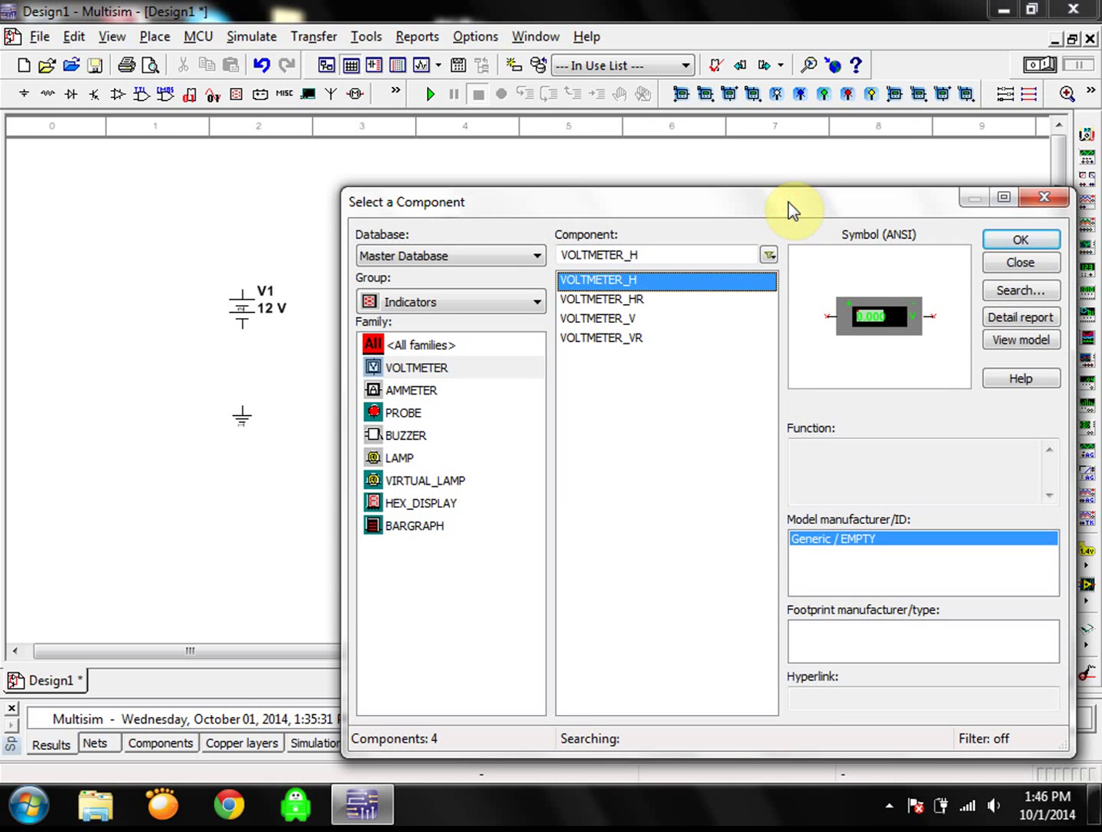
{"action": "left_click", "coordinate": [1024, 241]}
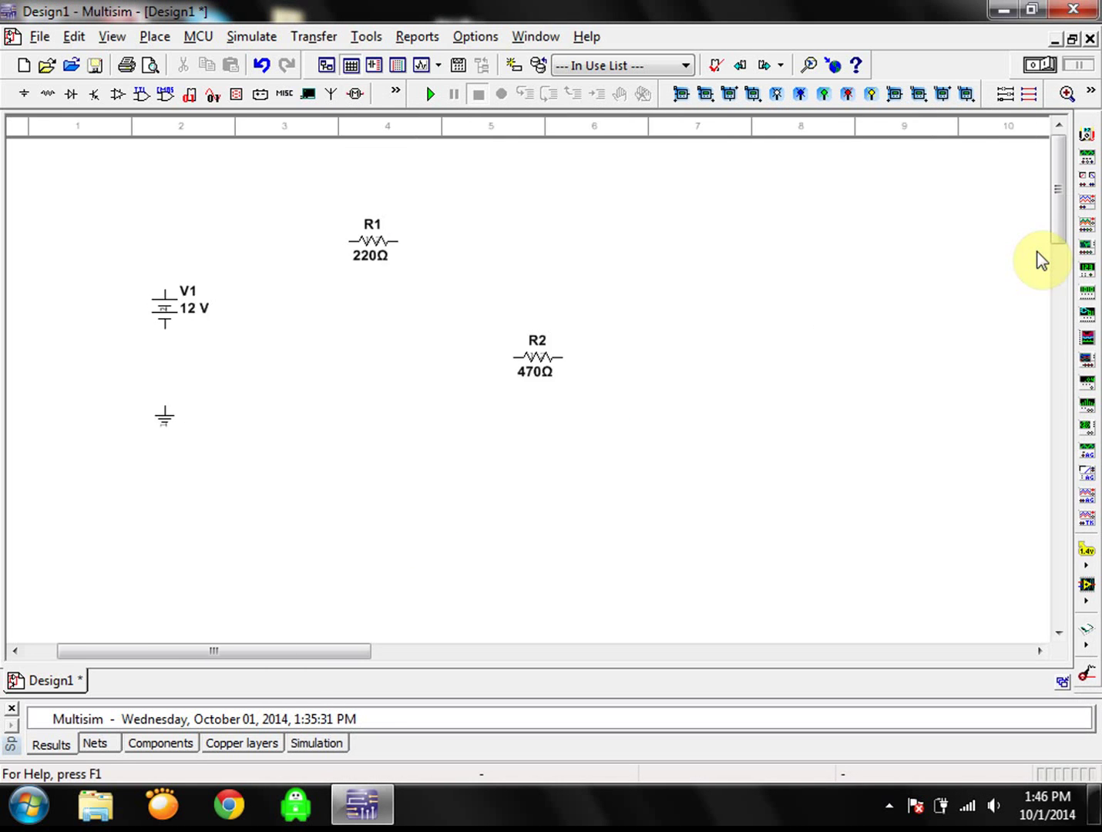
{"action": "left_click", "coordinate": [474, 223]}
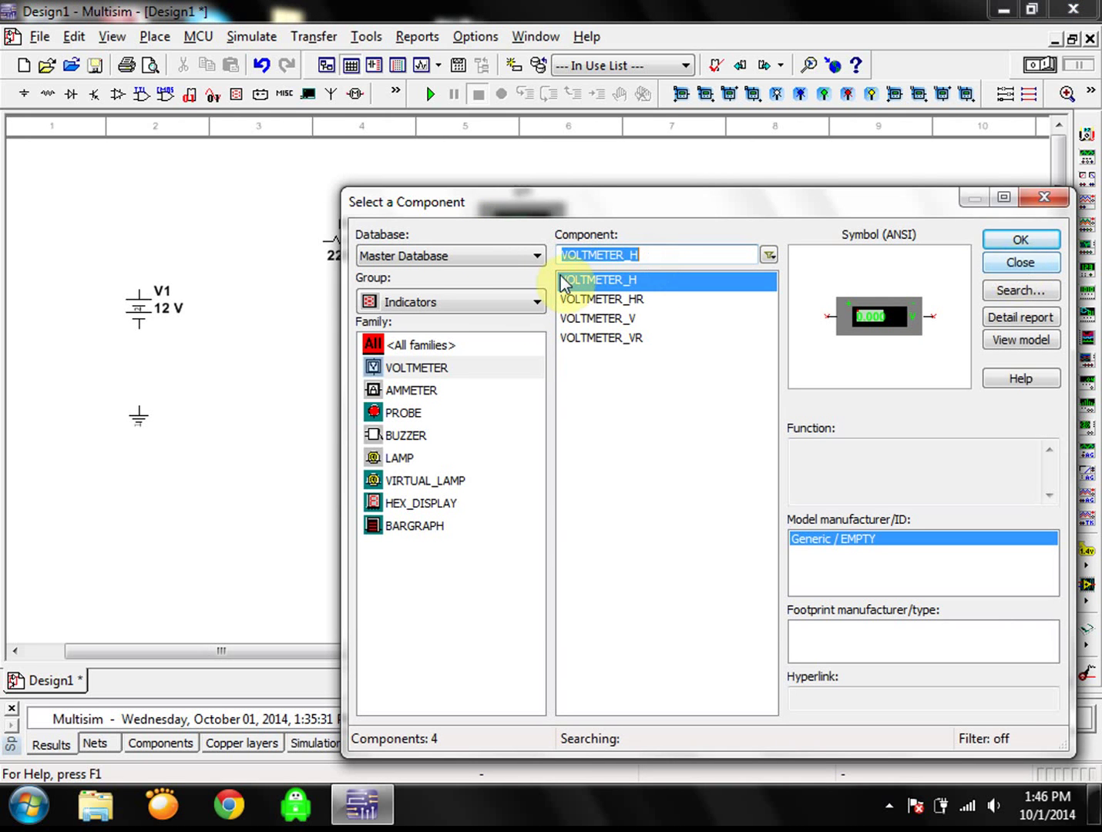
- Place a horizontal AMMETER_H from the AMMETER family above the DC source V1 and to the left of R1, ending component placement
{"action": "left_click", "coordinate": [416, 390]}
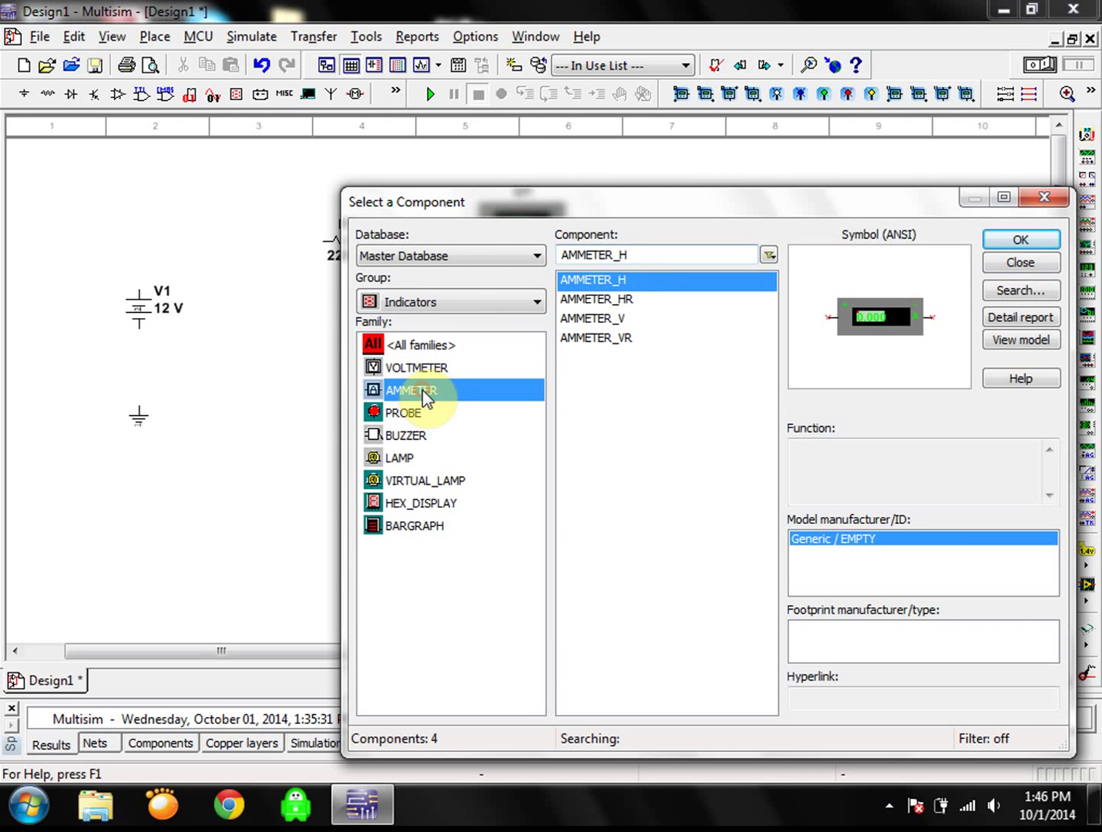
{"action": "left_click", "coordinate": [1016, 244]}
{"action": "left_click", "coordinate": [474, 226]}
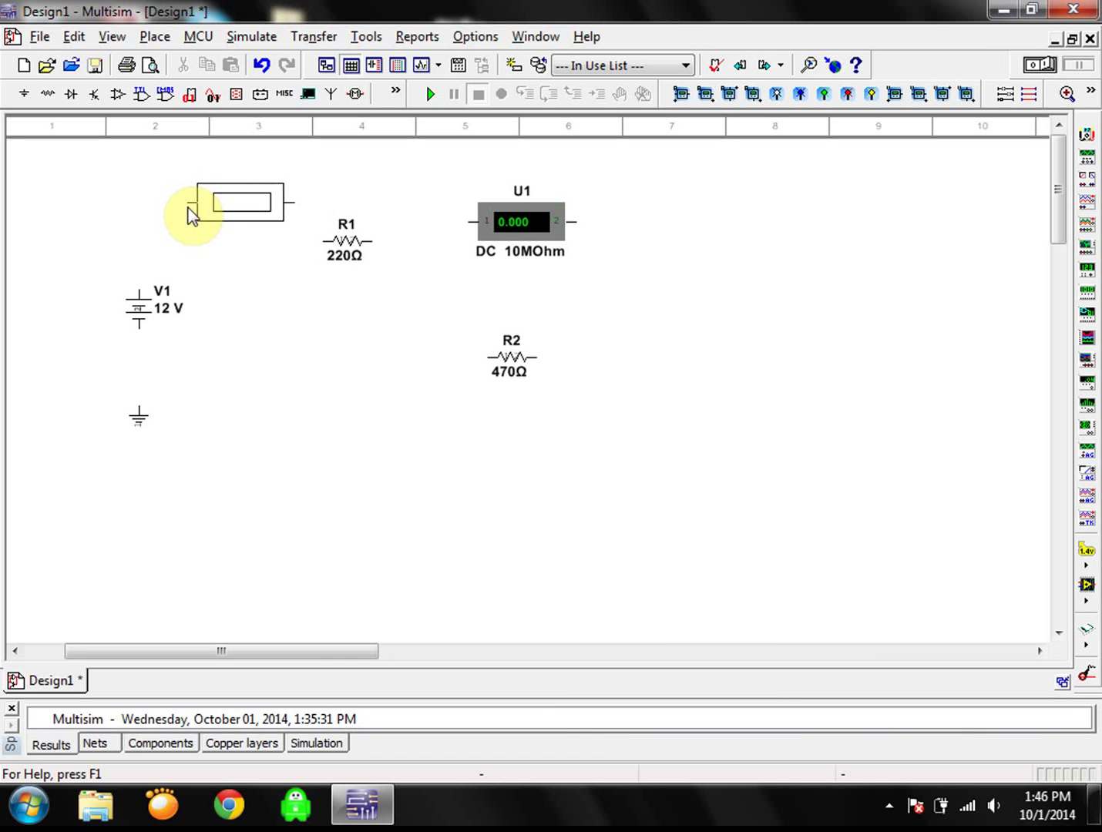
{"action": "left_click", "coordinate": [200, 198]}
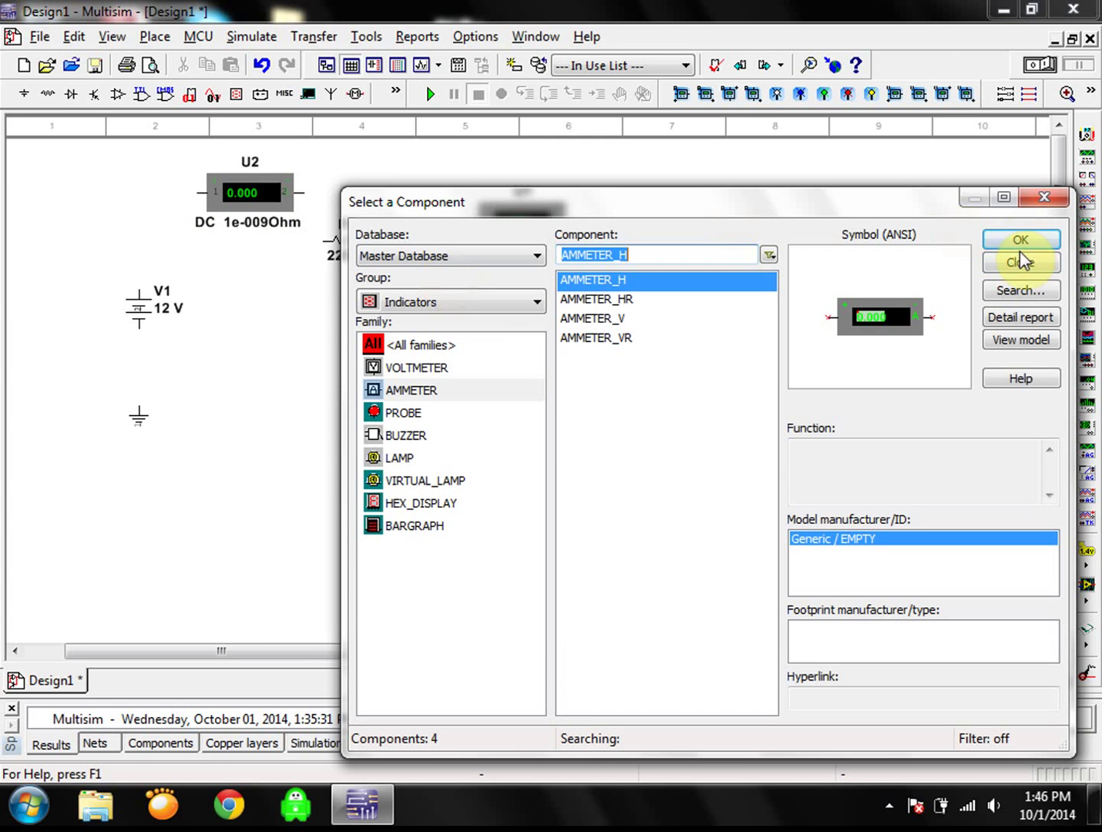
{"action": "left_click", "coordinate": [1030, 246]}
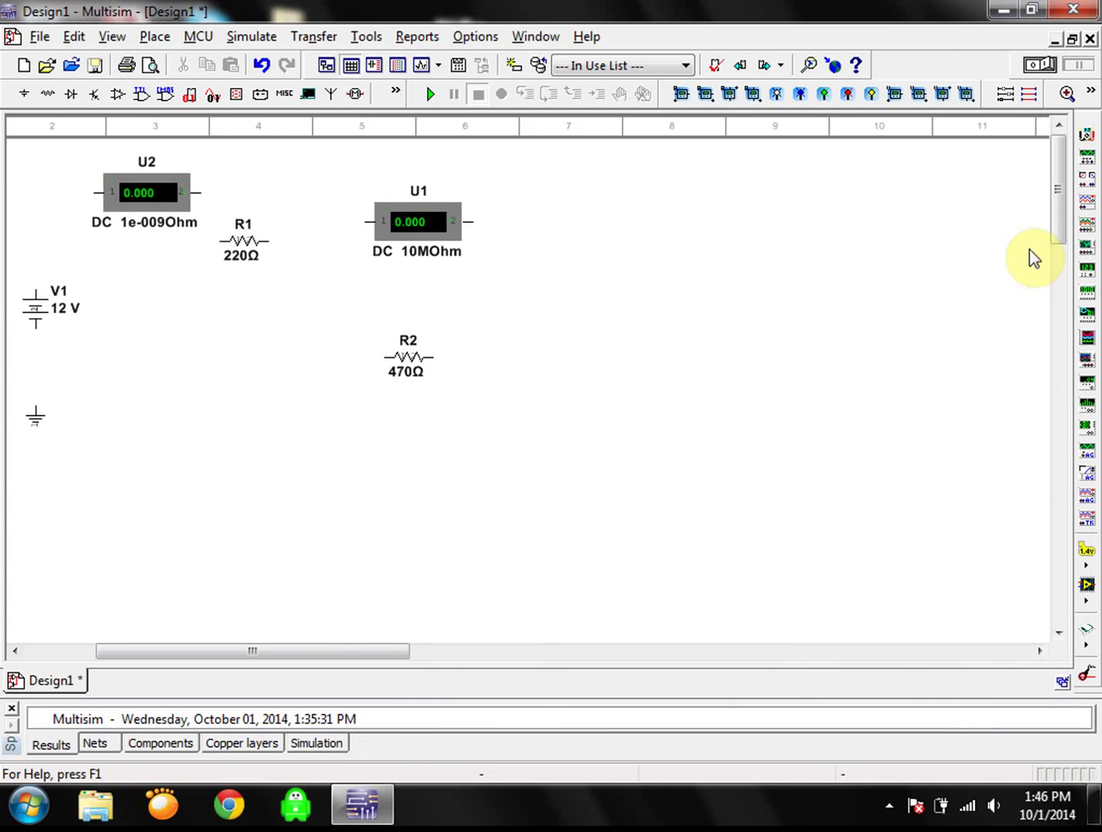
{"action": "key", "text": "Escape"}
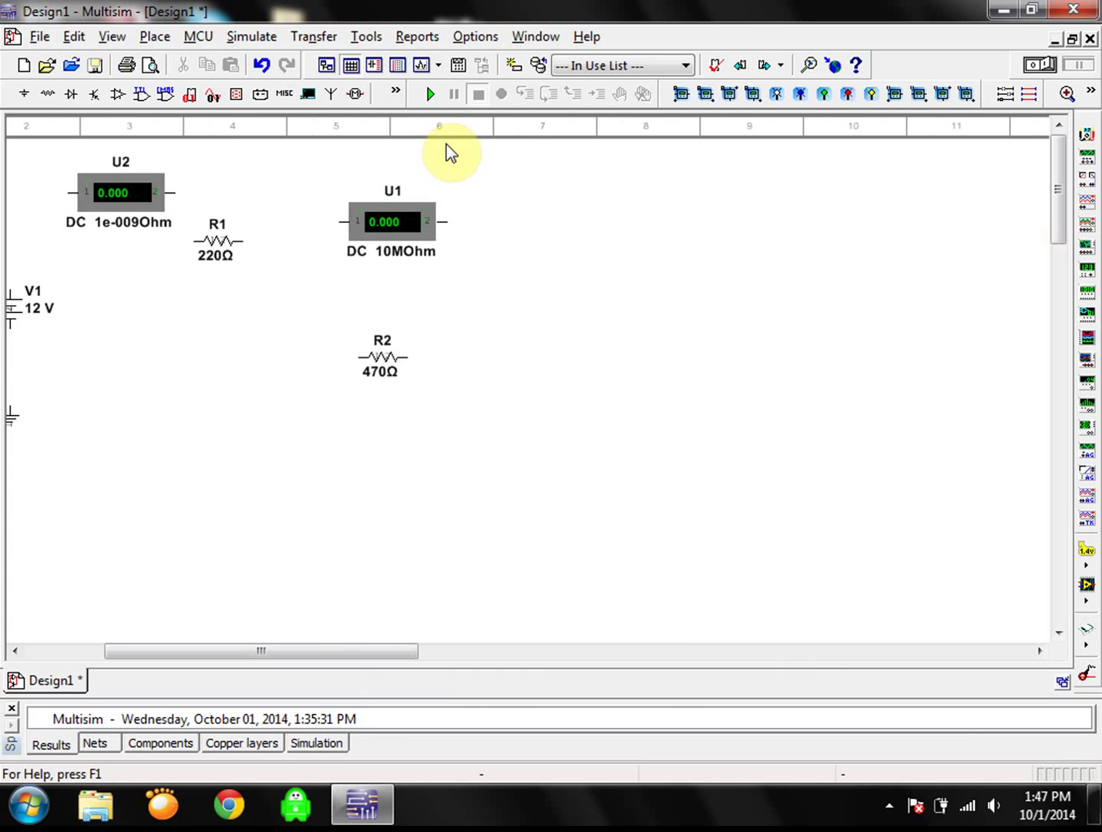
- View the resistance and mode settings of the voltmeter above R2
{"action": "scroll", "coordinate": [324, 643], "scroll_direction": "down", "scroll_amount": 5}
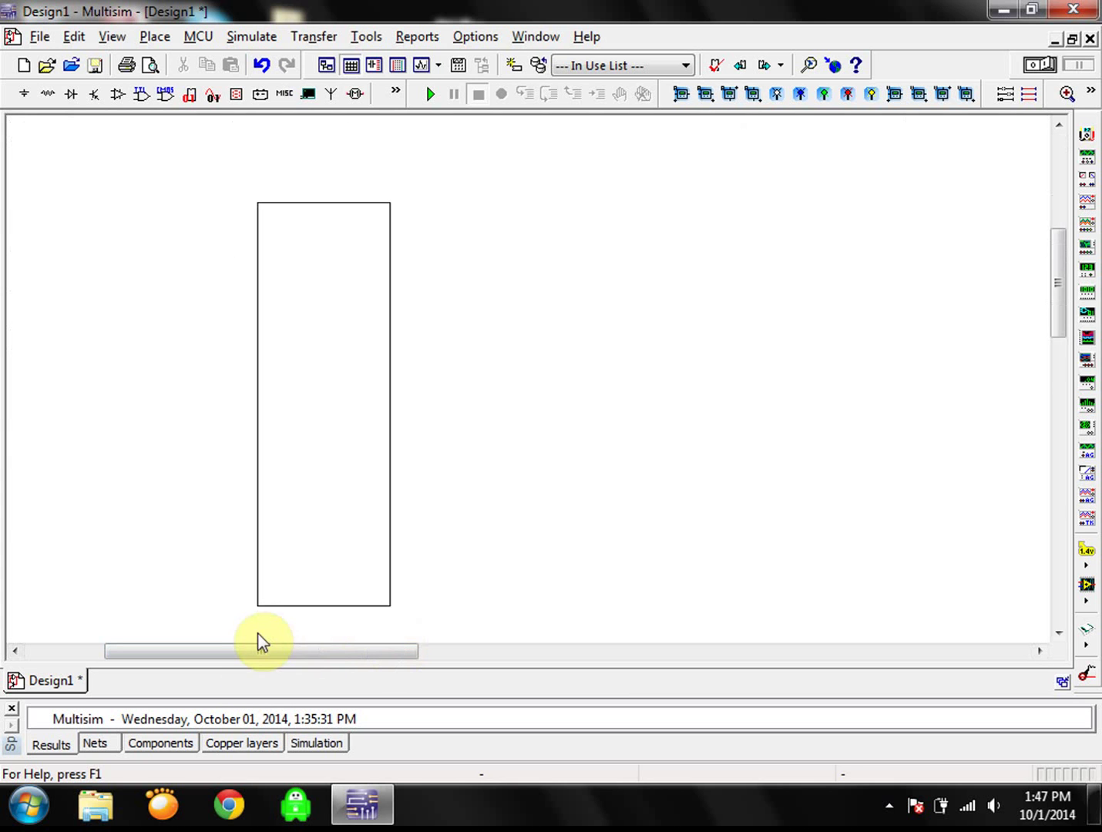
{"action": "left_click_drag", "start_coordinate": [1054, 339], "coordinate": [1006, 187]}
{"action": "left_click_drag", "start_coordinate": [386, 655], "coordinate": [270, 598]}
{"action": "left_click", "coordinate": [655, 228]}
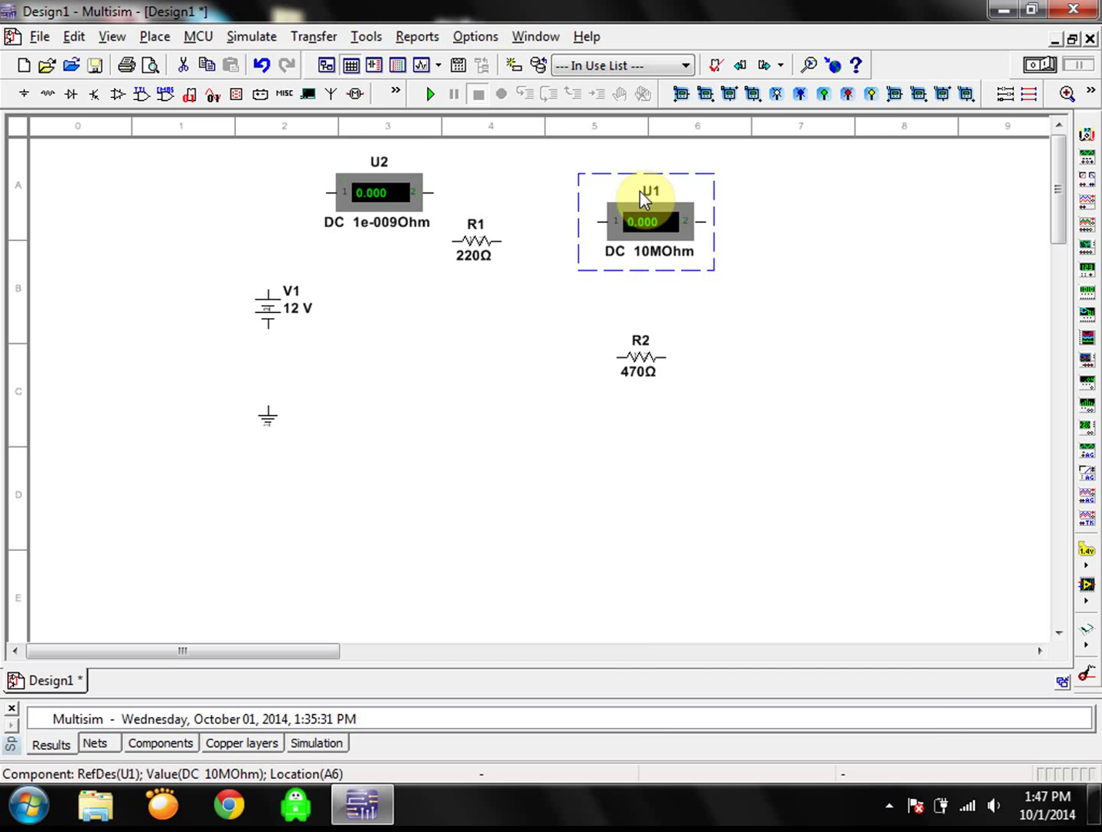
{"action": "right_click", "coordinate": [640, 191]}
{"action": "left_click", "coordinate": [615, 203]}
{"action": "double_click", "coordinate": [616, 203]}
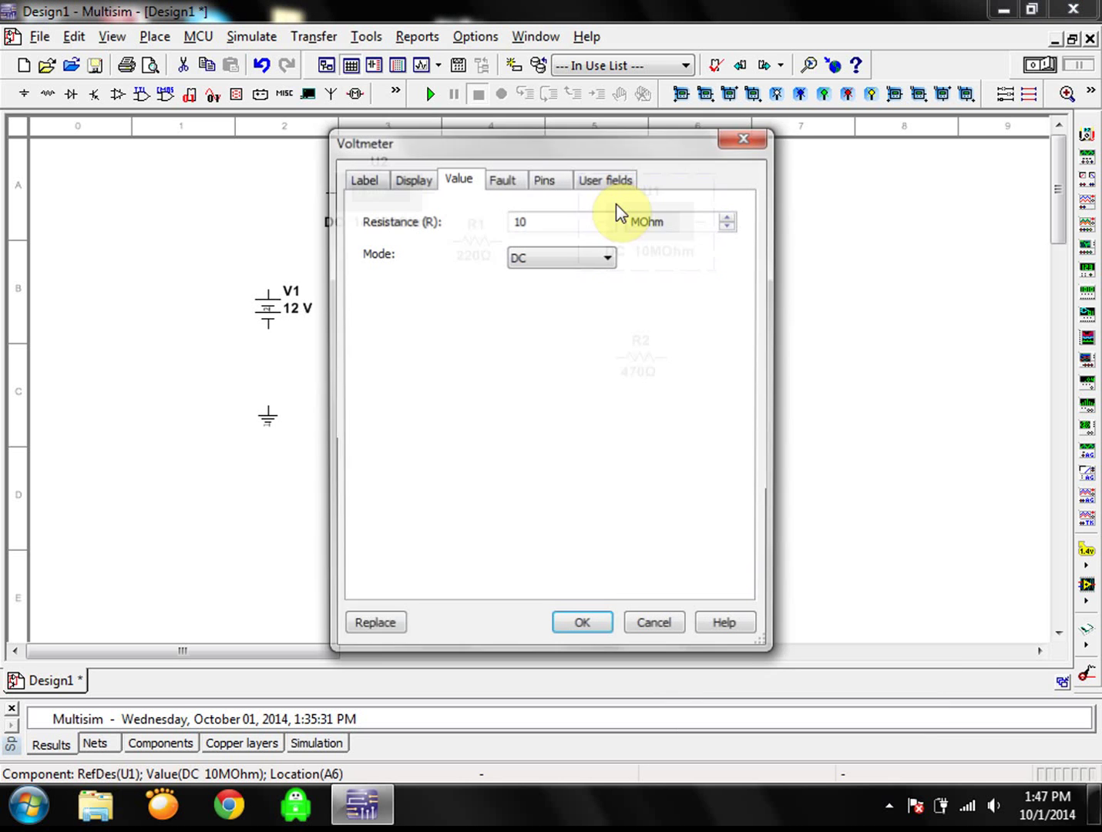
{"action": "left_click", "coordinate": [746, 137]}
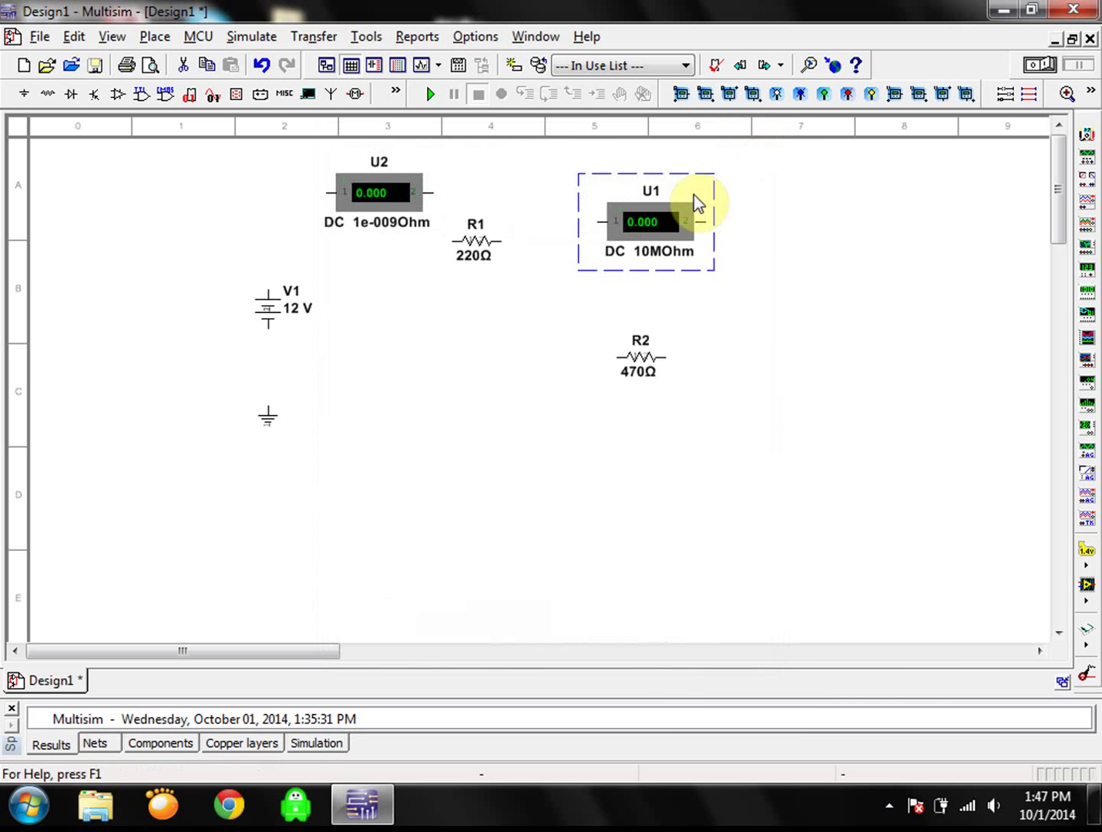
- Rename the reference designator of the voltmeter above R2 to Vri
{"action": "double_click", "coordinate": [646, 198]}
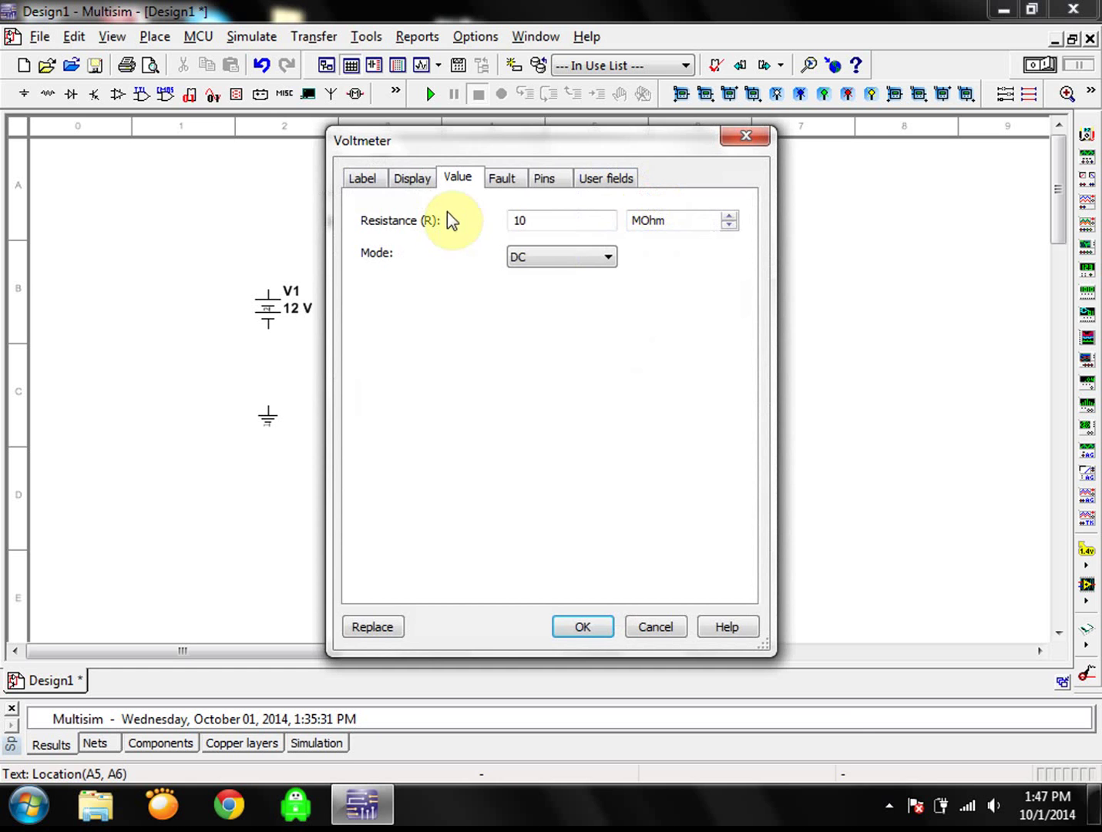
{"action": "left_click_drag", "start_coordinate": [518, 148], "coordinate": [676, 319]}
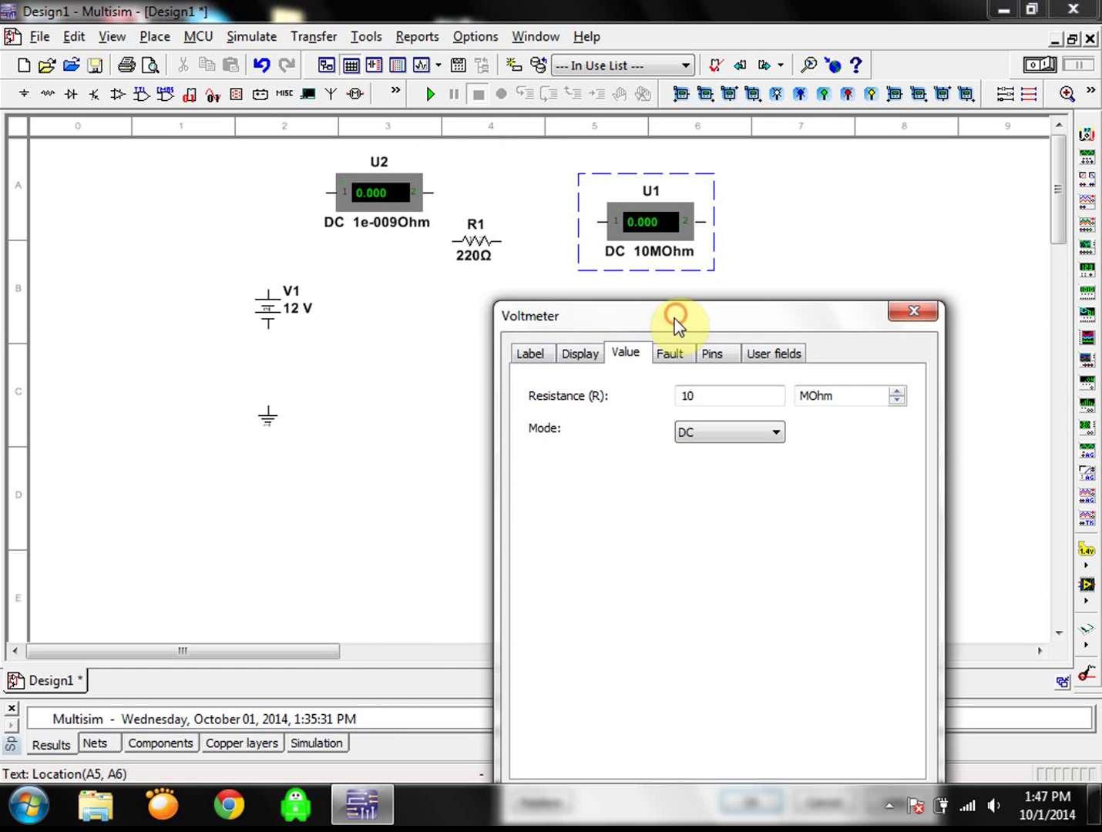
{"action": "left_click", "coordinate": [533, 355]}
{"action": "double_click", "coordinate": [567, 415]}
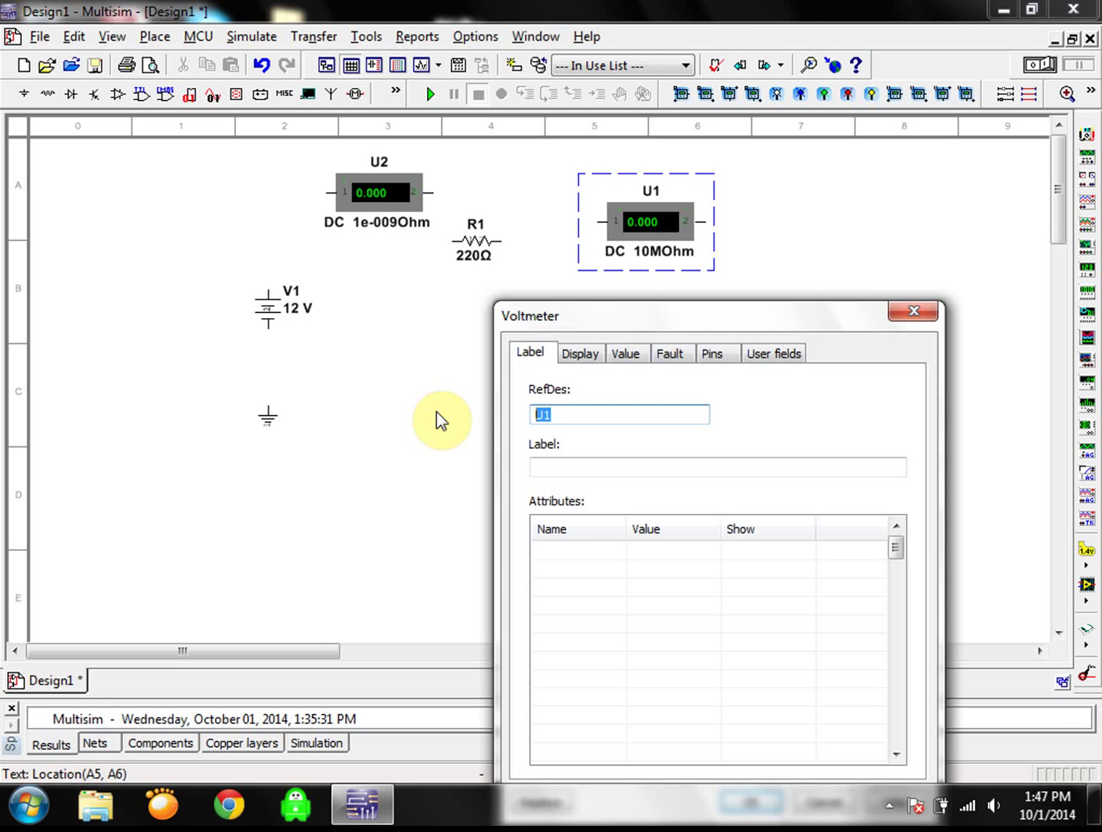
{"action": "type", "text": "Vri"}
{"action": "left_click_drag", "start_coordinate": [676, 308], "coordinate": [632, 151]}
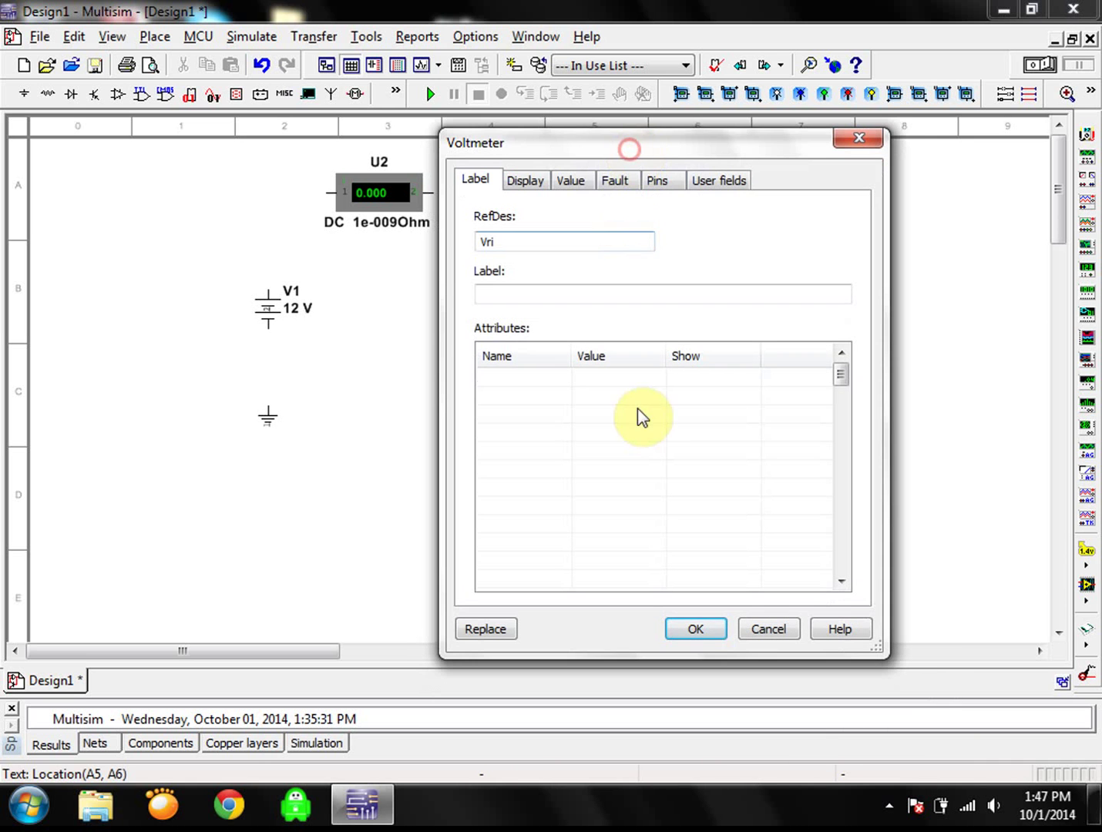
{"action": "left_click", "coordinate": [697, 629]}
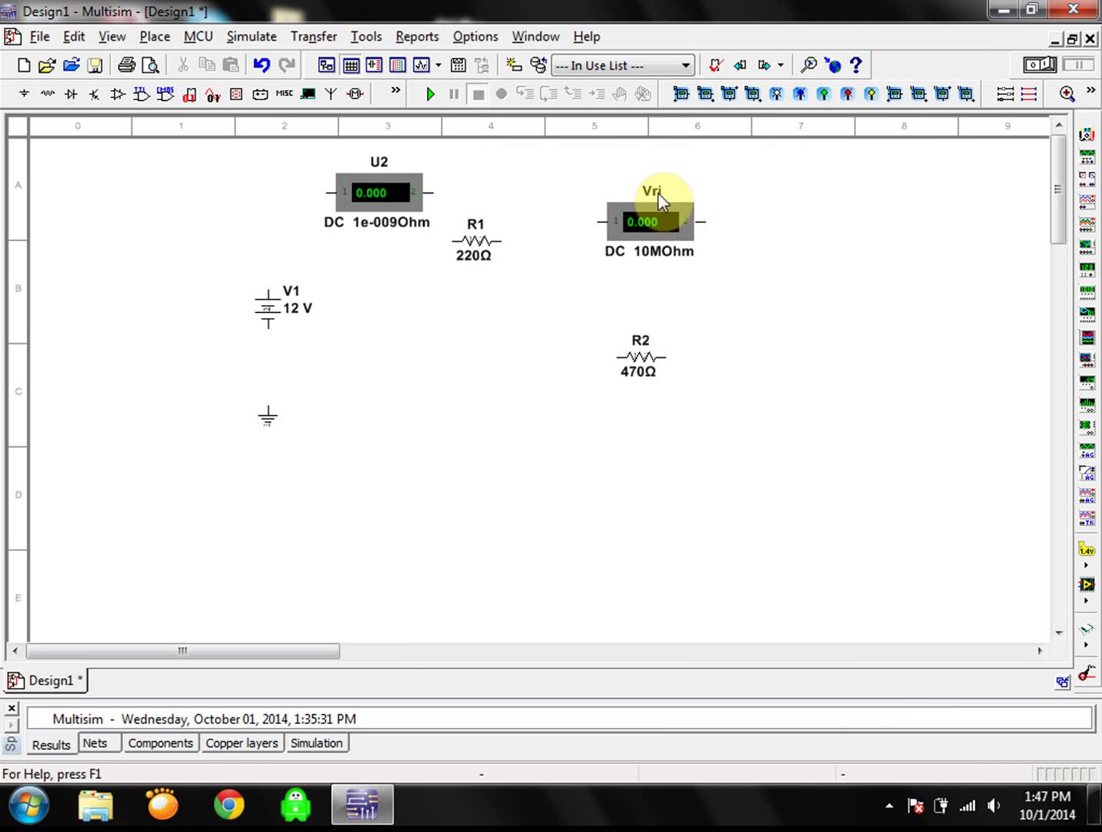
- Review the display, value, fault, pin and user-field settings of voltmeter Vri
{"action": "double_click", "coordinate": [653, 212]}
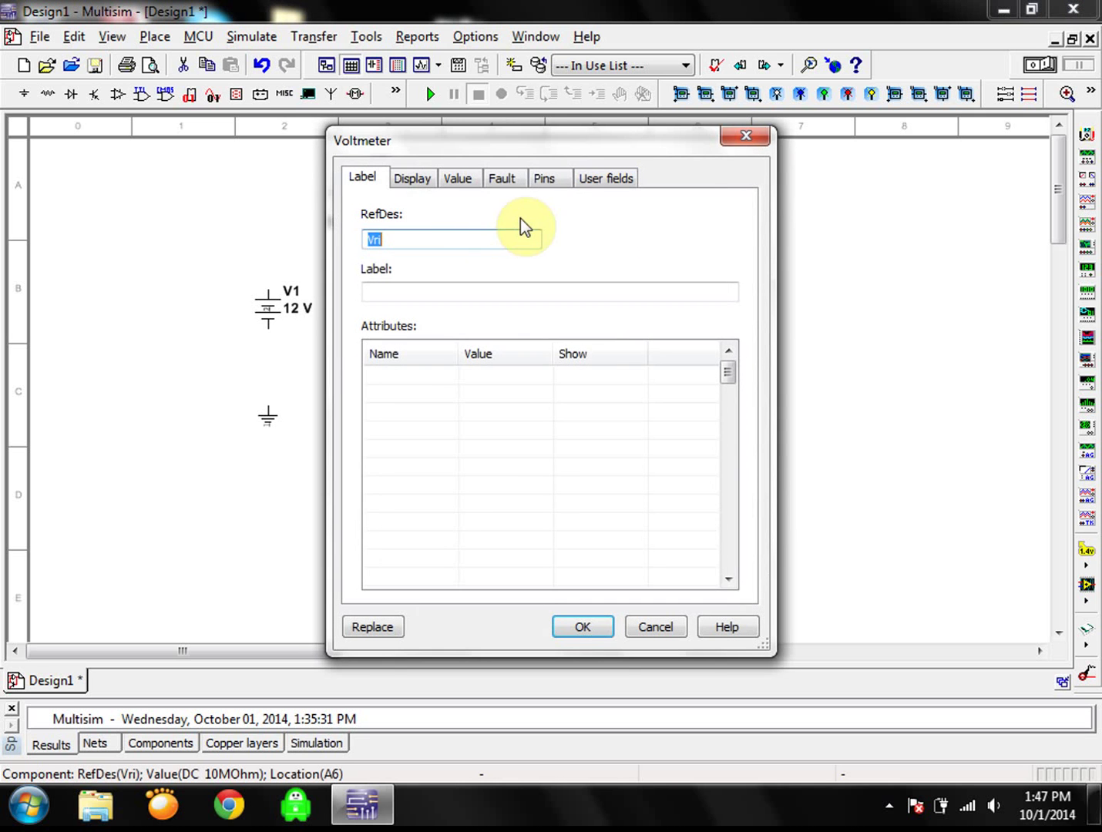
{"action": "left_click", "coordinate": [414, 178]}
{"action": "left_click", "coordinate": [460, 179]}
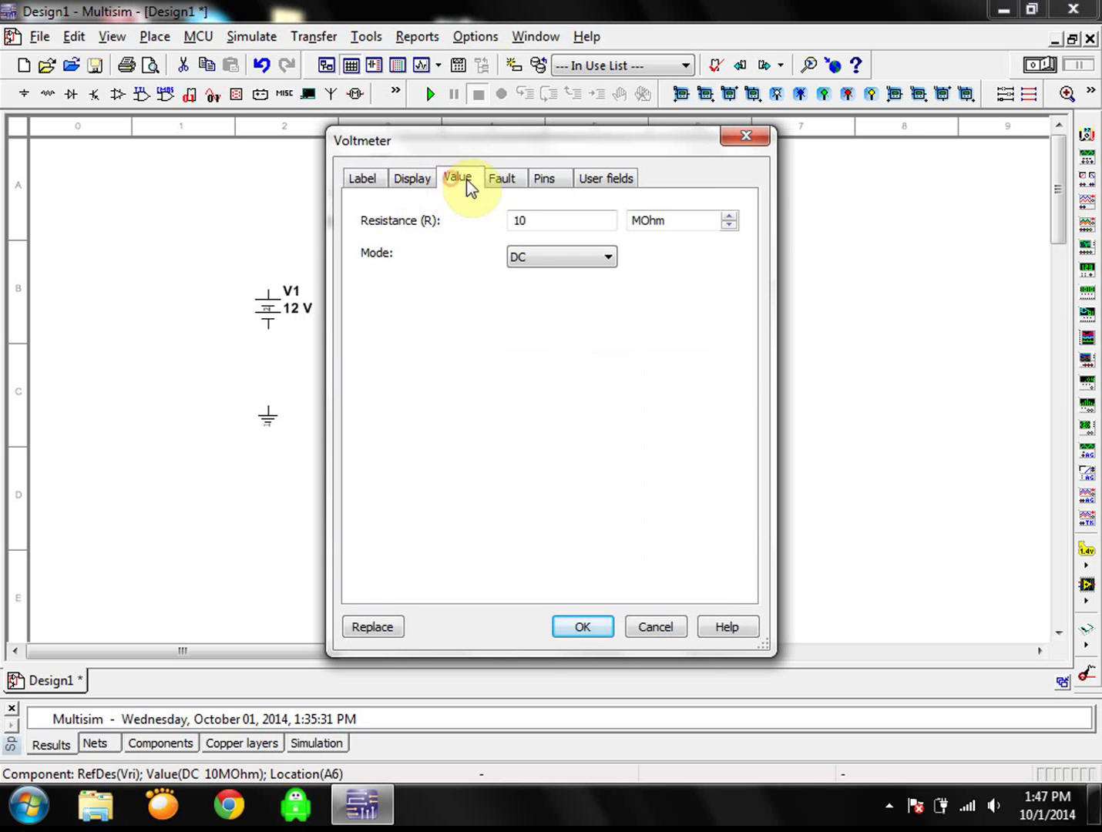
{"action": "left_click", "coordinate": [506, 178]}
{"action": "left_click", "coordinate": [544, 180]}
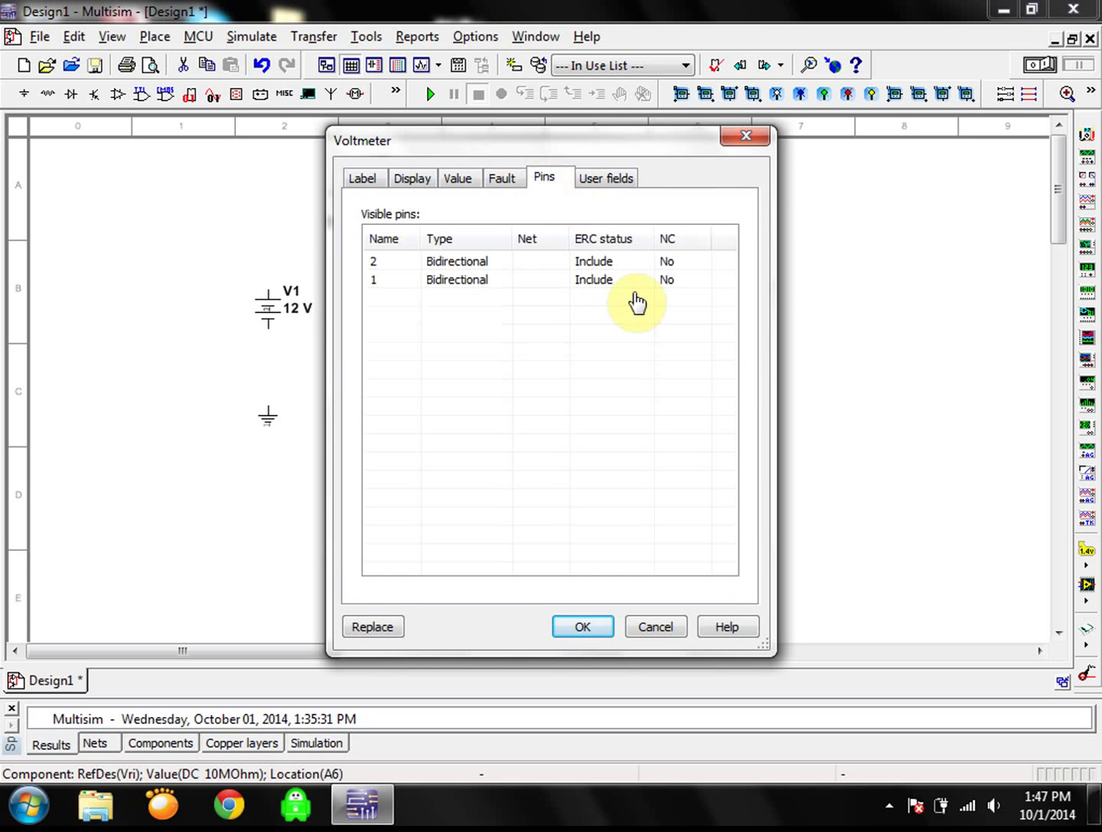
{"action": "left_click", "coordinate": [598, 179]}
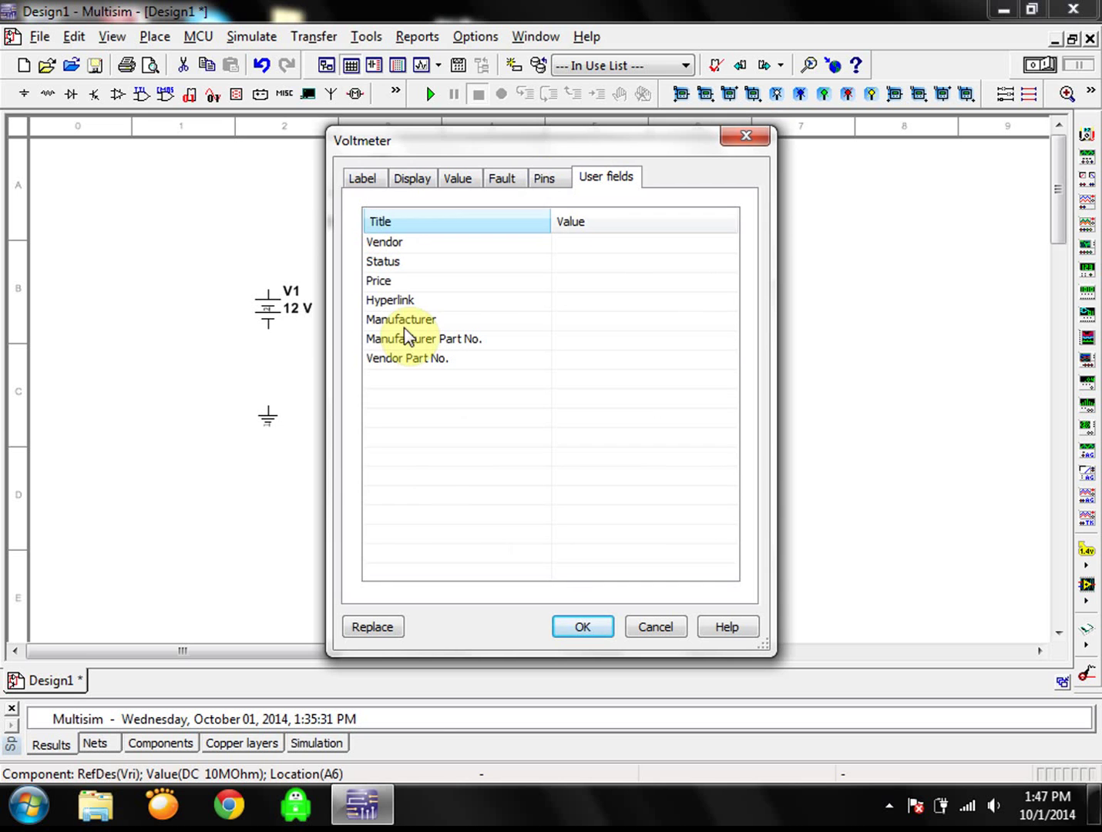
{"action": "left_click", "coordinate": [581, 629]}
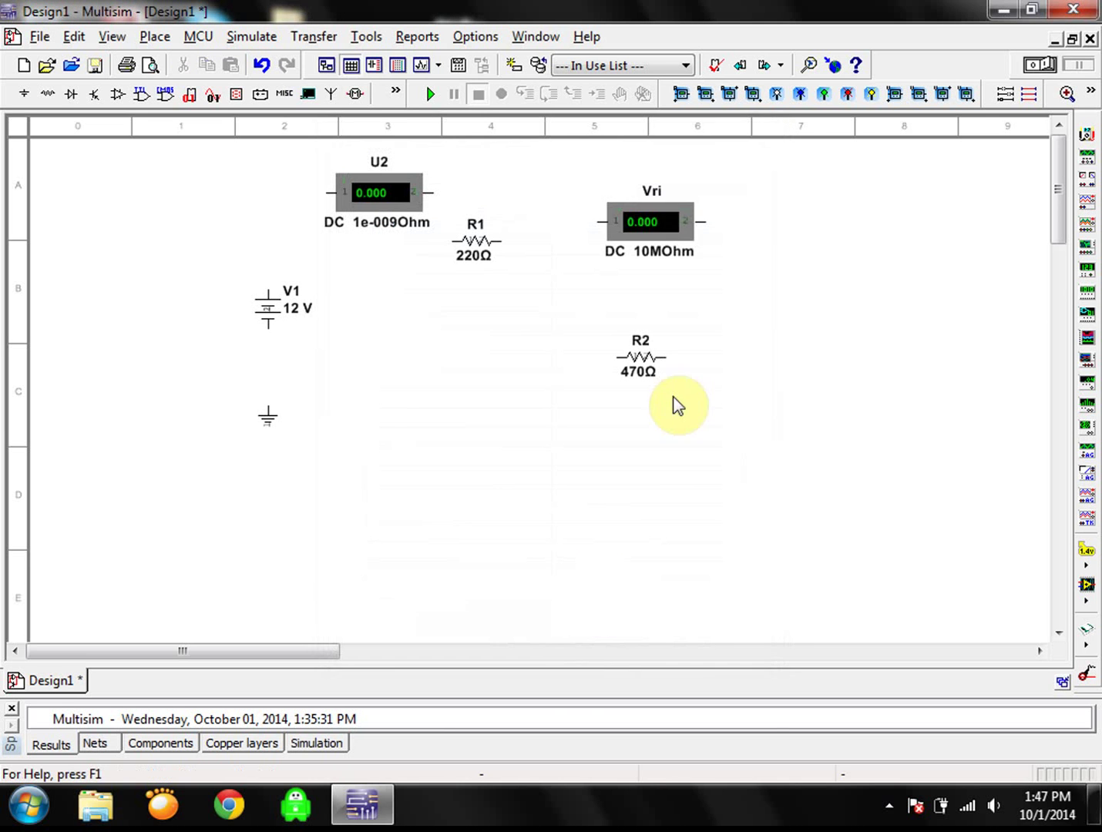
- Copy voltmeter Vri and paste the duplicate to the right of the 470 Ω resistor R2
{"action": "left_click", "coordinate": [664, 246]}
{"action": "right_click", "coordinate": [665, 245]}
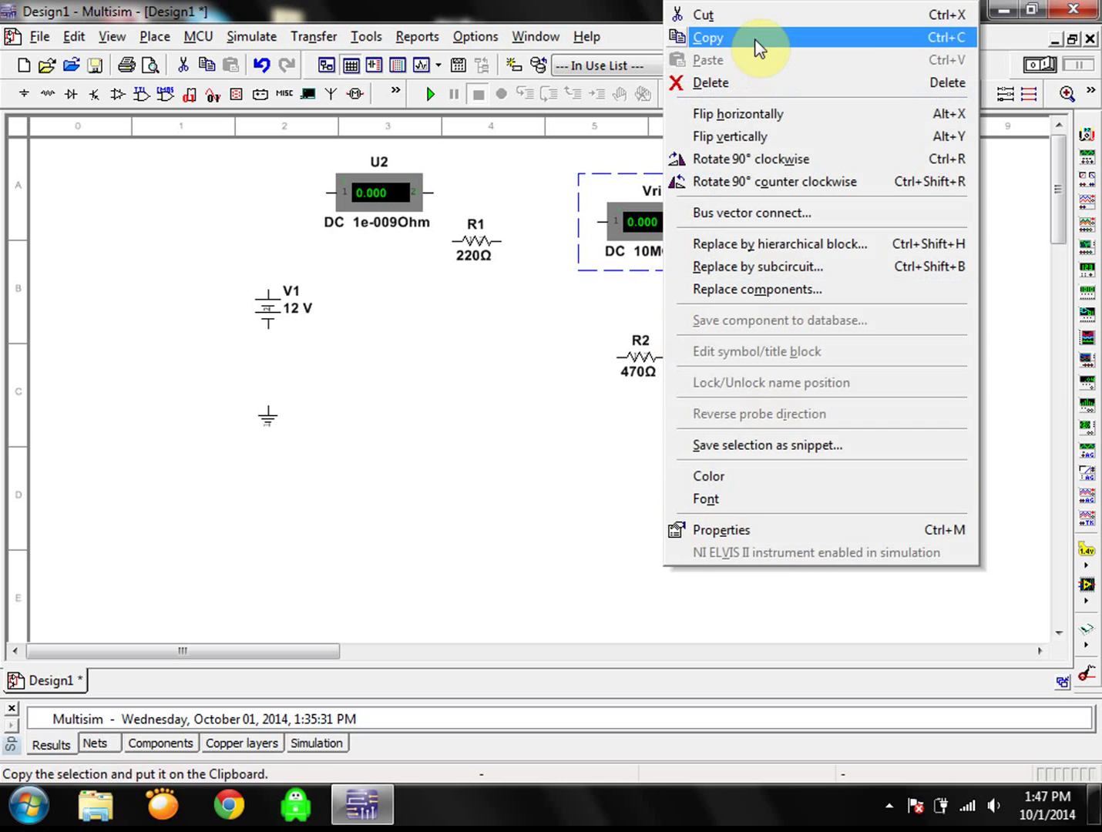
{"action": "left_click", "coordinate": [481, 198]}
{"action": "left_click", "coordinate": [657, 253]}
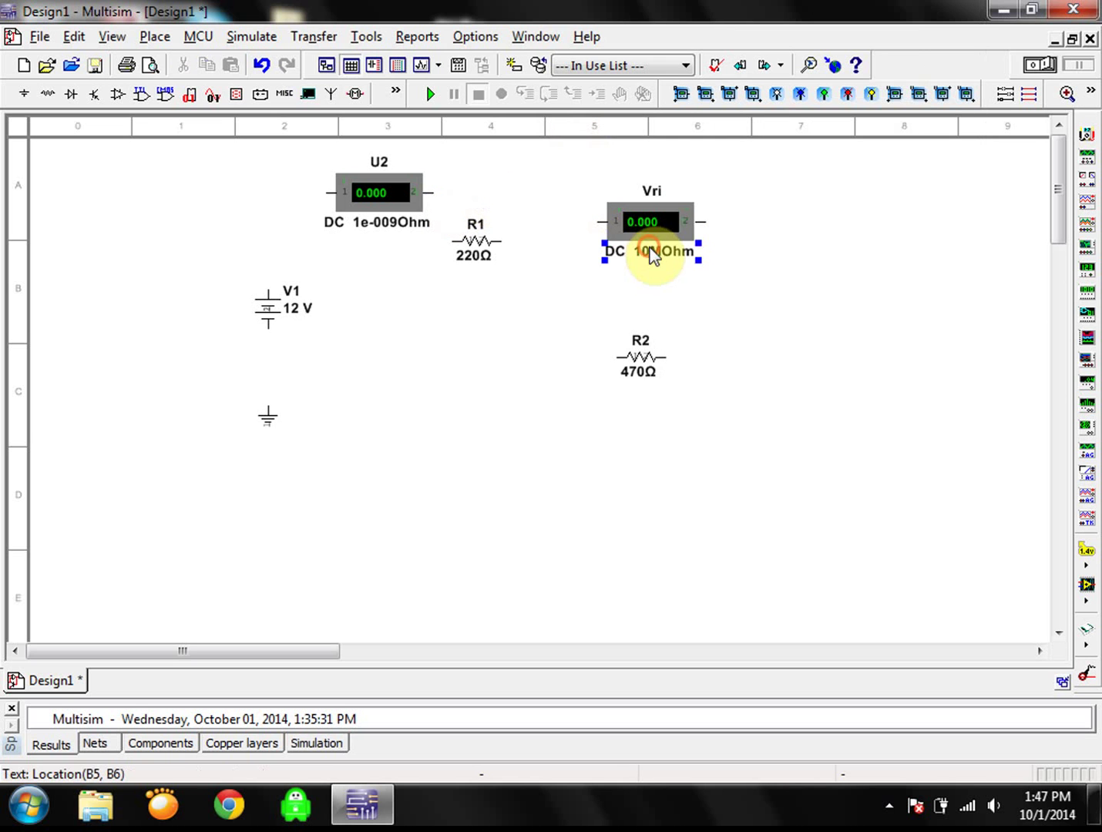
{"action": "left_click", "coordinate": [672, 217]}
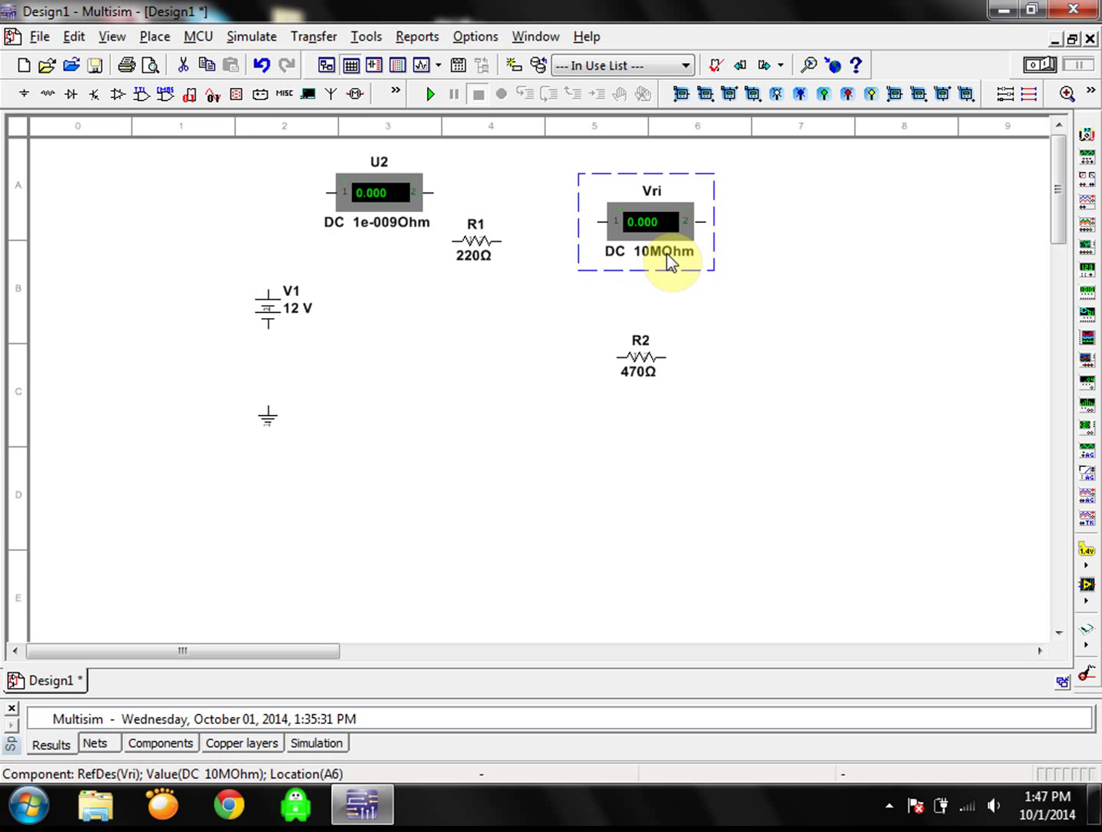
{"action": "left_click", "coordinate": [731, 318]}
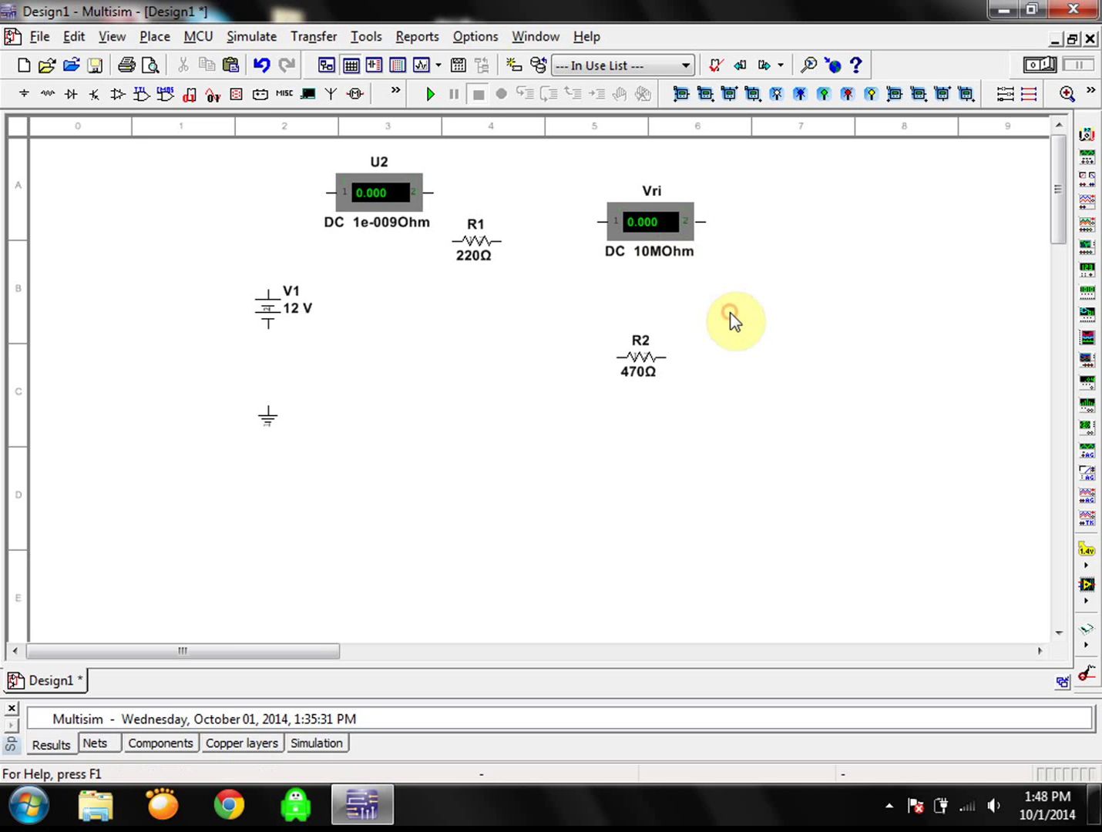
{"action": "key", "text": "ctrl+v"}
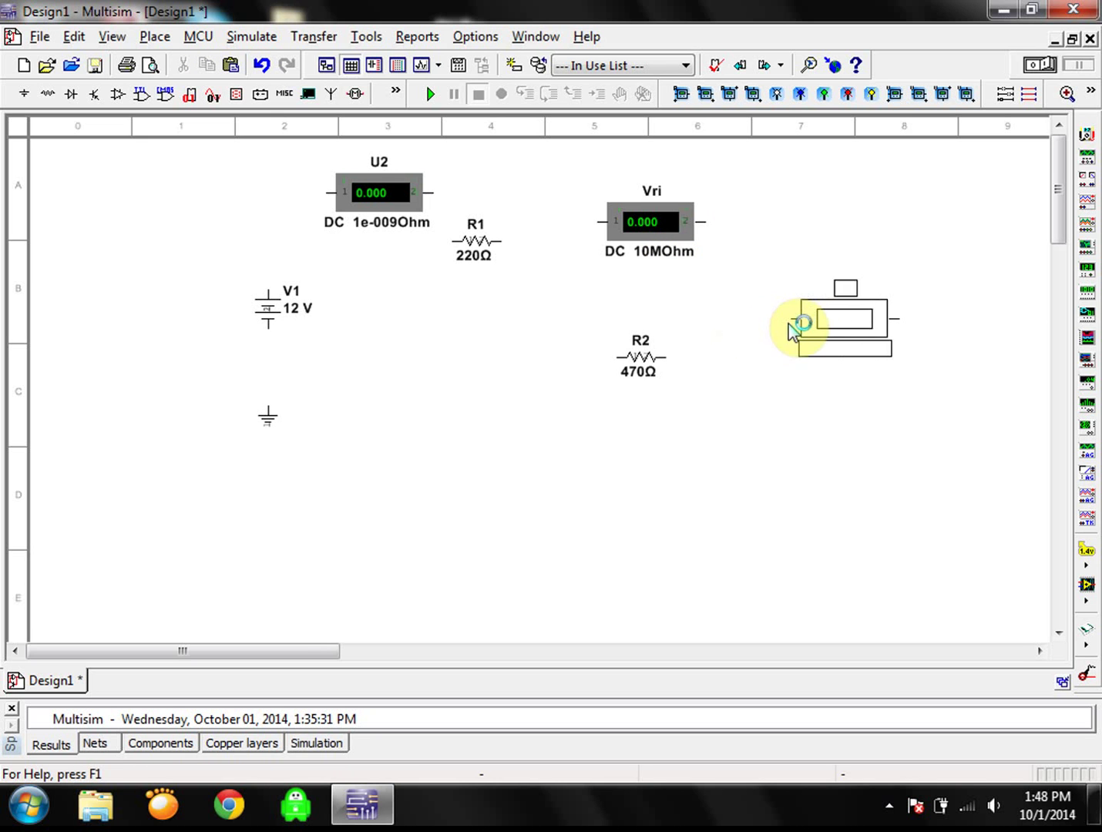
{"action": "left_click", "coordinate": [771, 319]}
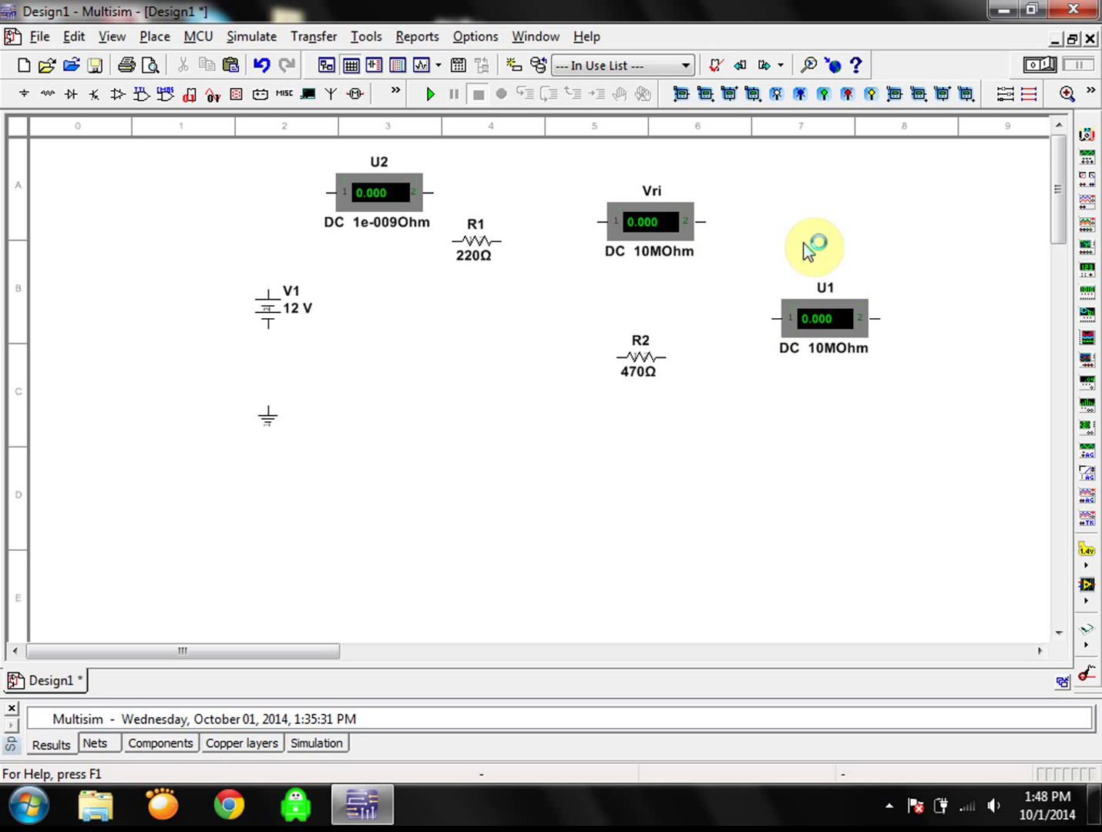
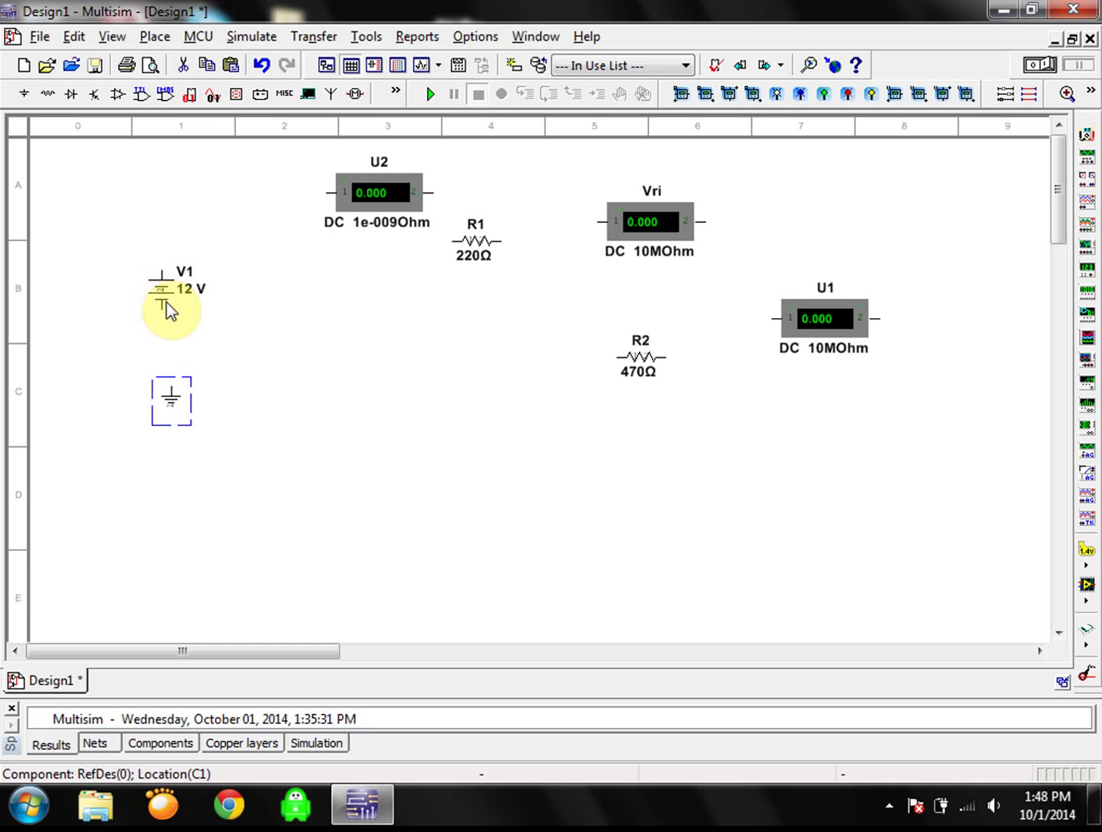
- Align the ground directly below source V1 and line up ammeter U2 with resistor R1 in one horizontal row
{"action": "left_click_drag", "start_coordinate": [168, 401], "coordinate": [164, 405]}
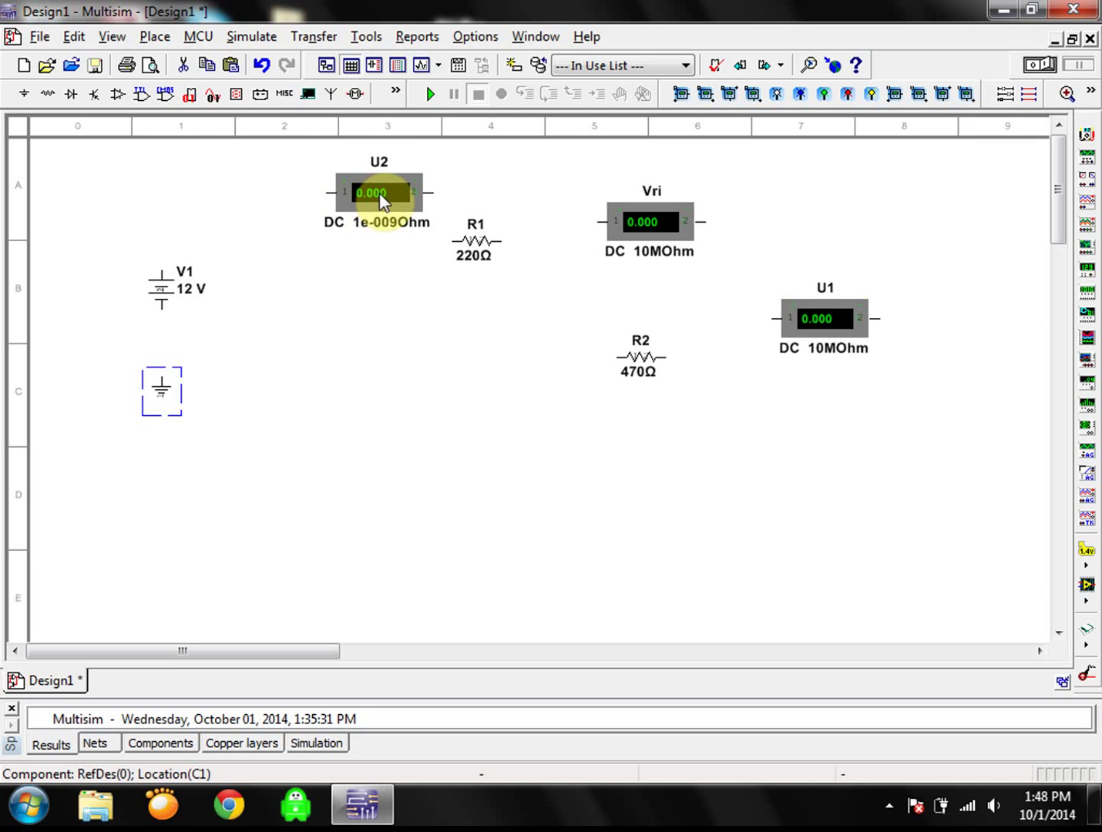
{"action": "left_click_drag", "start_coordinate": [380, 198], "coordinate": [342, 237]}
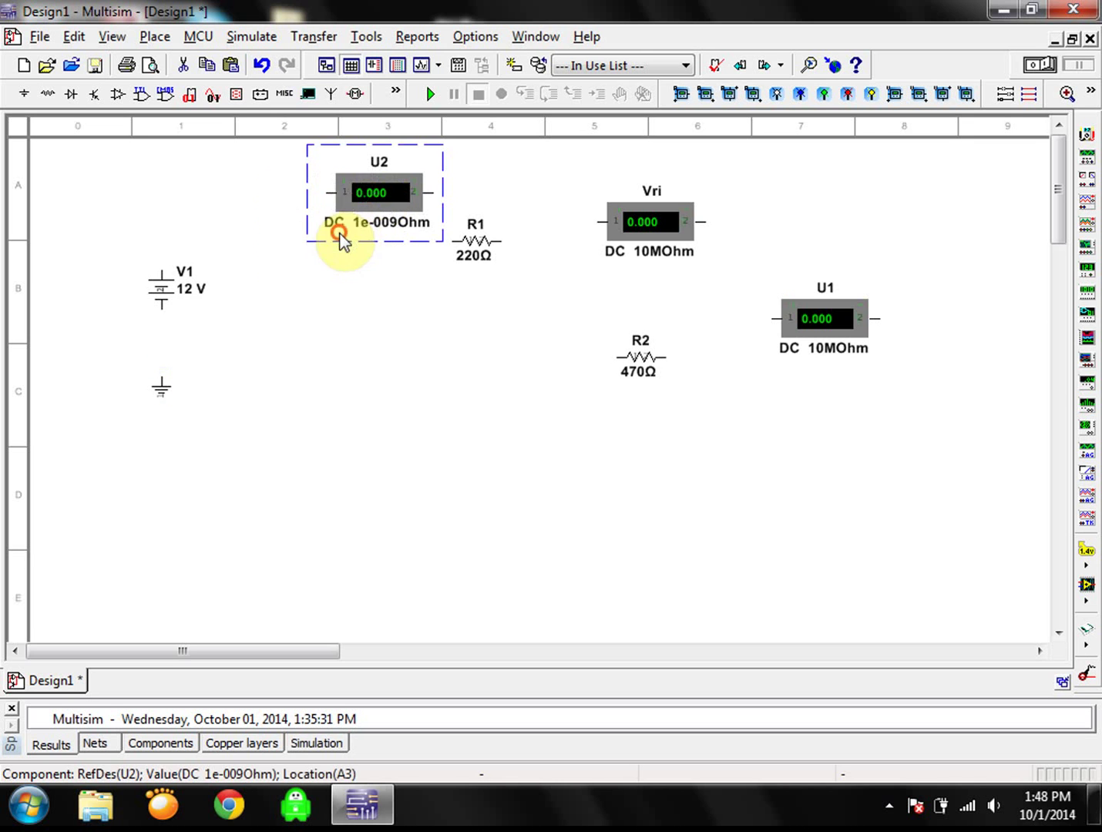
{"action": "left_click_drag", "start_coordinate": [460, 241], "coordinate": [492, 231]}
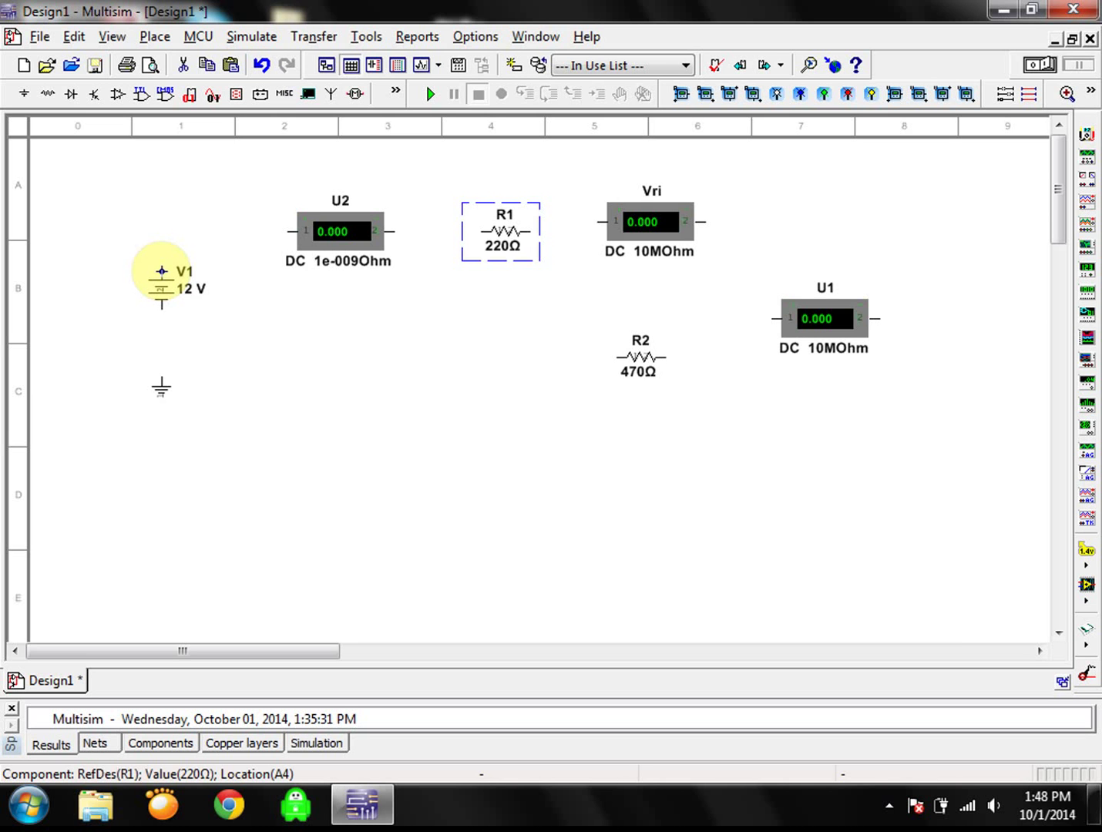
- Wire V1's positive terminal to pin 1 of ammeter U2, and pin 2 of U2 to the near end of R1
{"action": "left_click", "coordinate": [161, 271]}
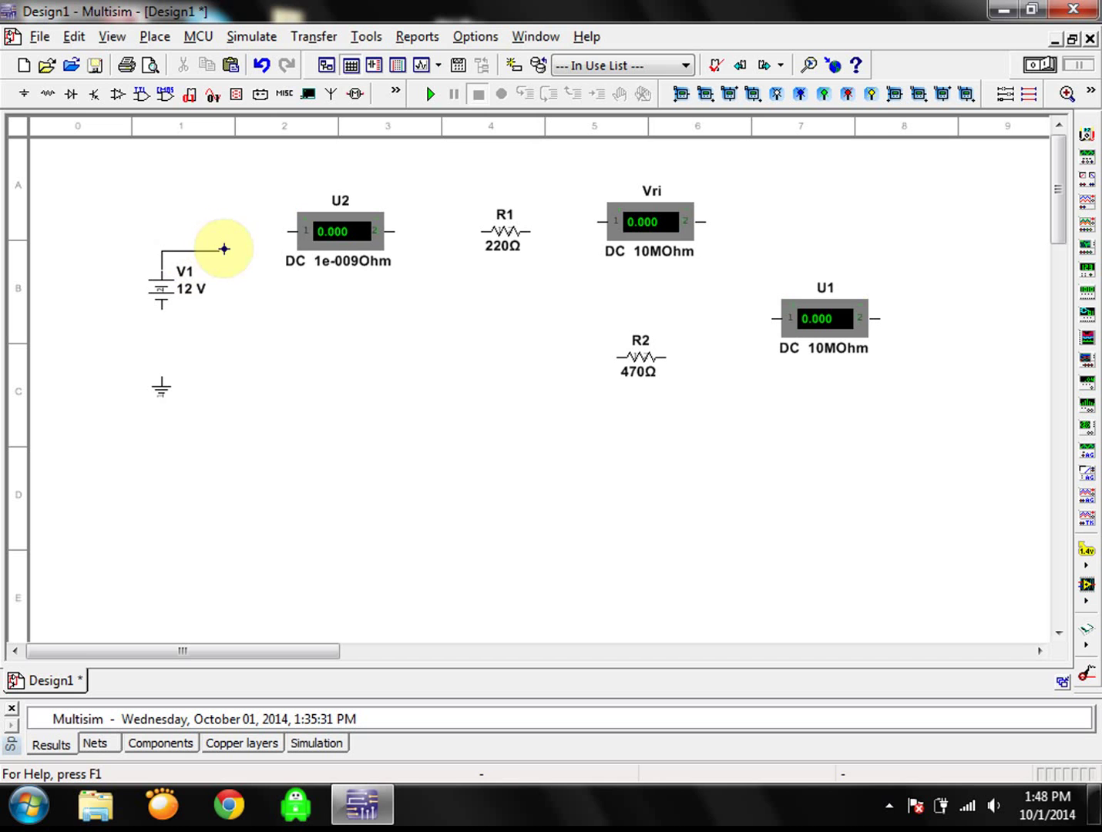
{"action": "left_click", "coordinate": [286, 230]}
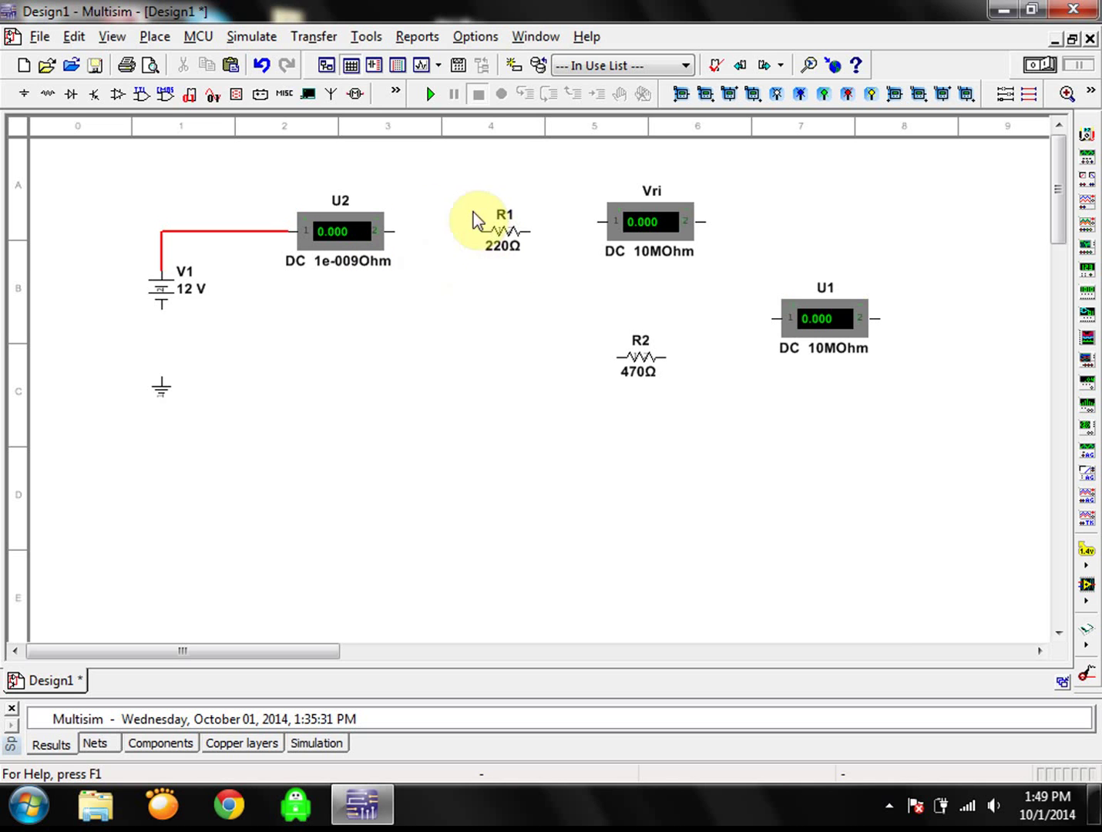
{"action": "left_click", "coordinate": [393, 232]}
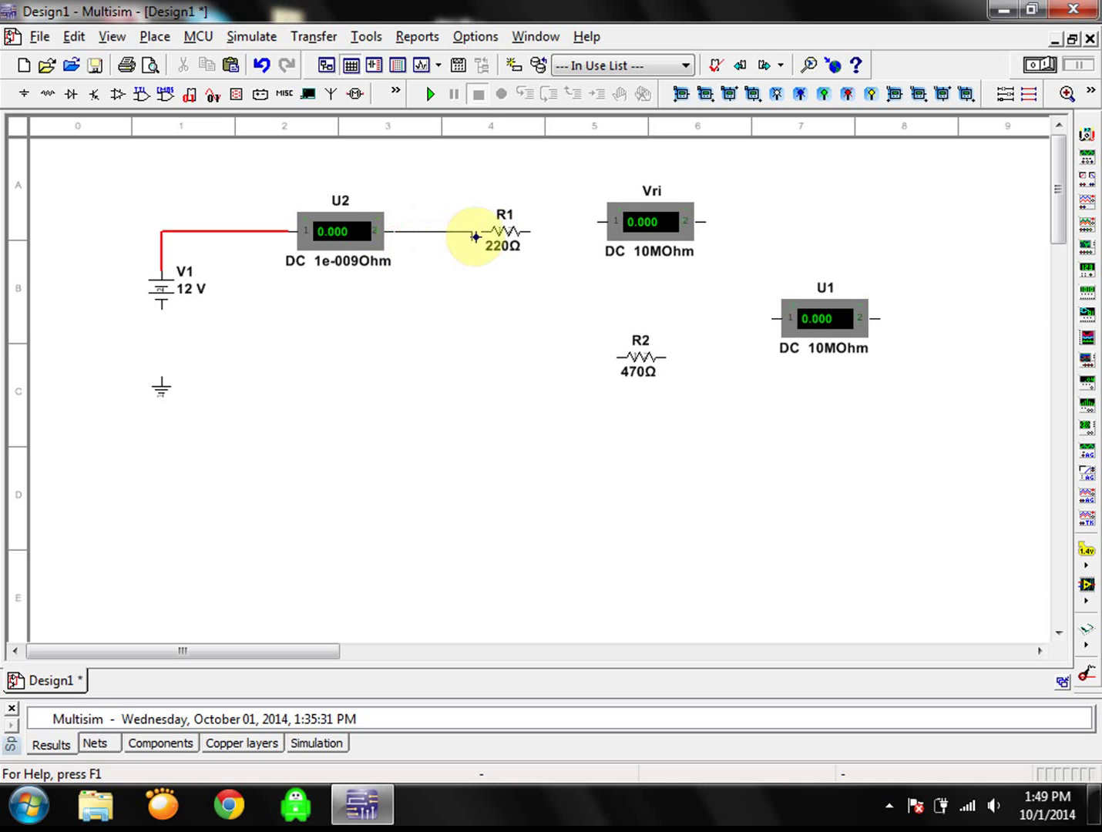
{"action": "left_click", "coordinate": [482, 231]}
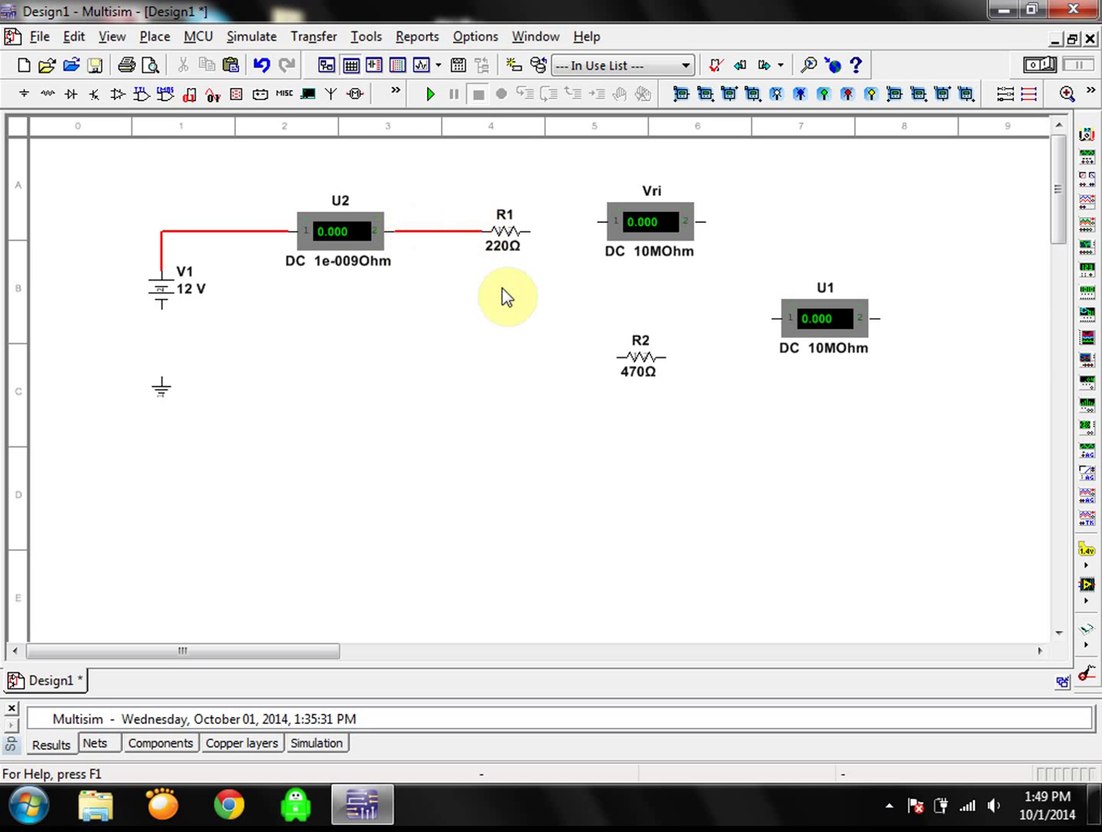
- Move voltmeter Vri up and to the right, and shift V1, the ground, U2, R1 and their wires down together as a group
{"action": "left_click_drag", "start_coordinate": [664, 217], "coordinate": [747, 193]}
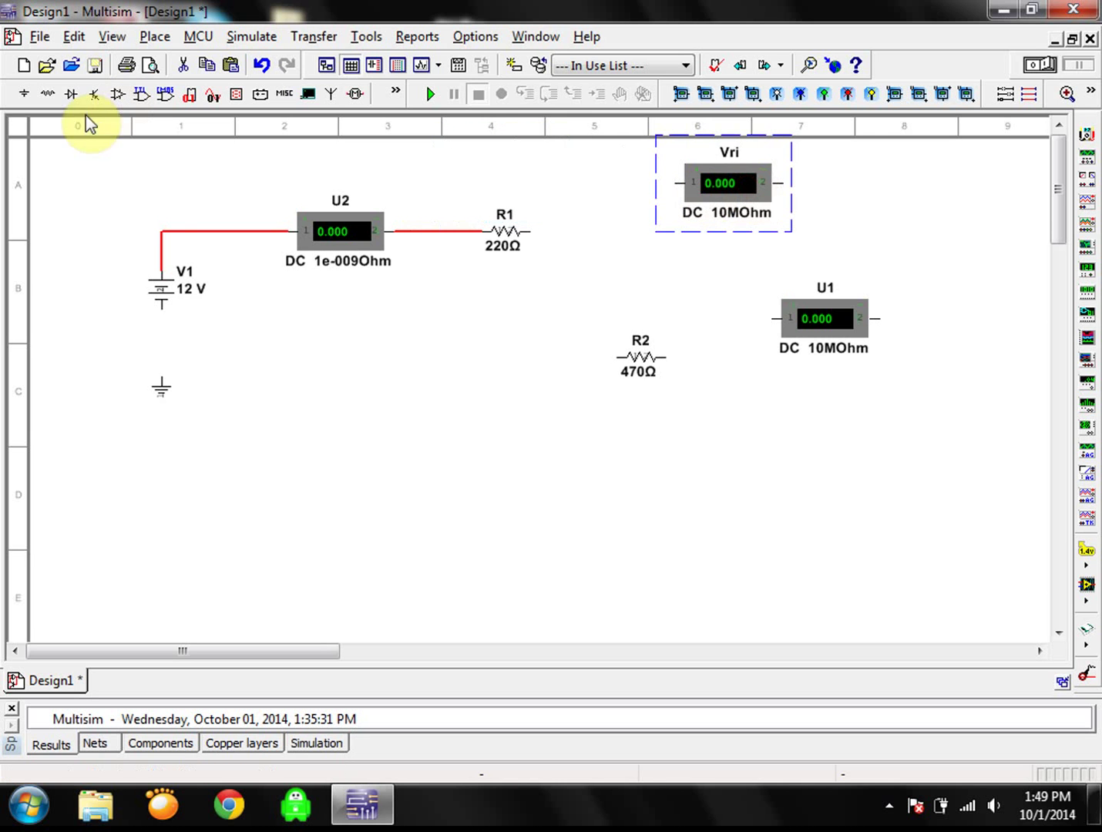
{"action": "left_click", "coordinate": [82, 178]}
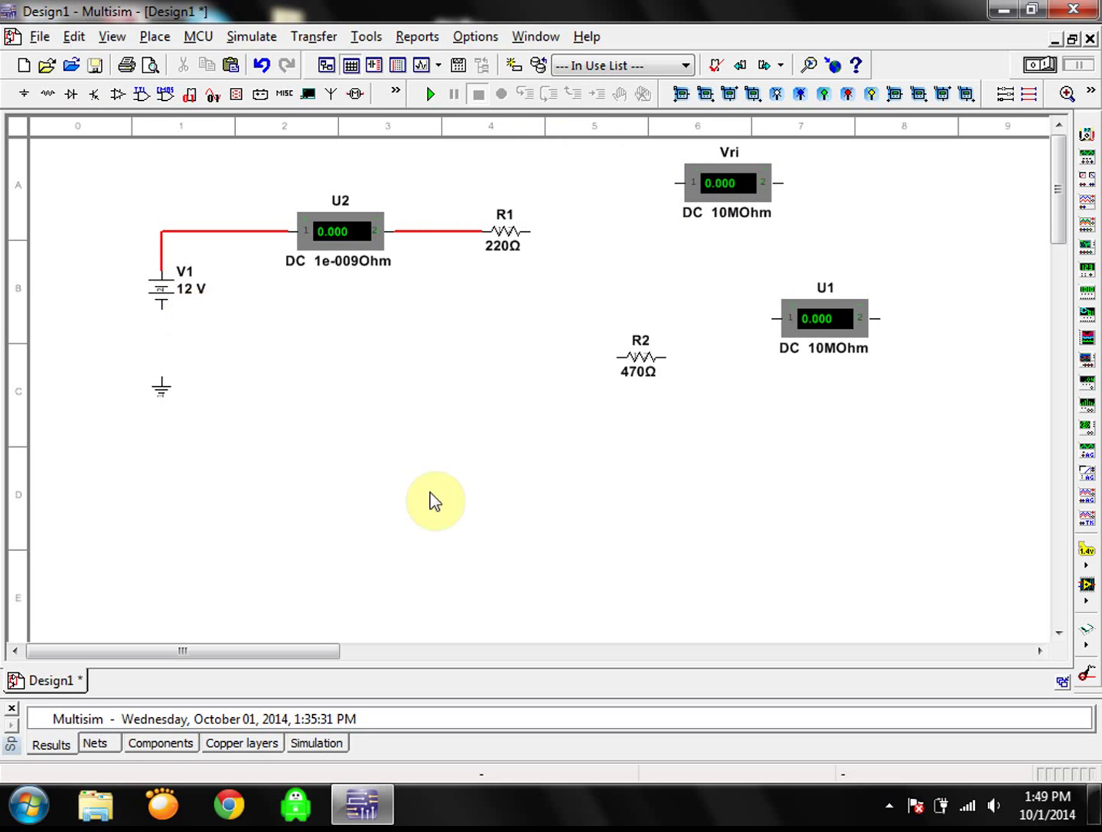
{"action": "left_click_drag", "start_coordinate": [74, 162], "coordinate": [155, 246]}
{"action": "left_click_drag", "start_coordinate": [335, 386], "coordinate": [549, 506]}
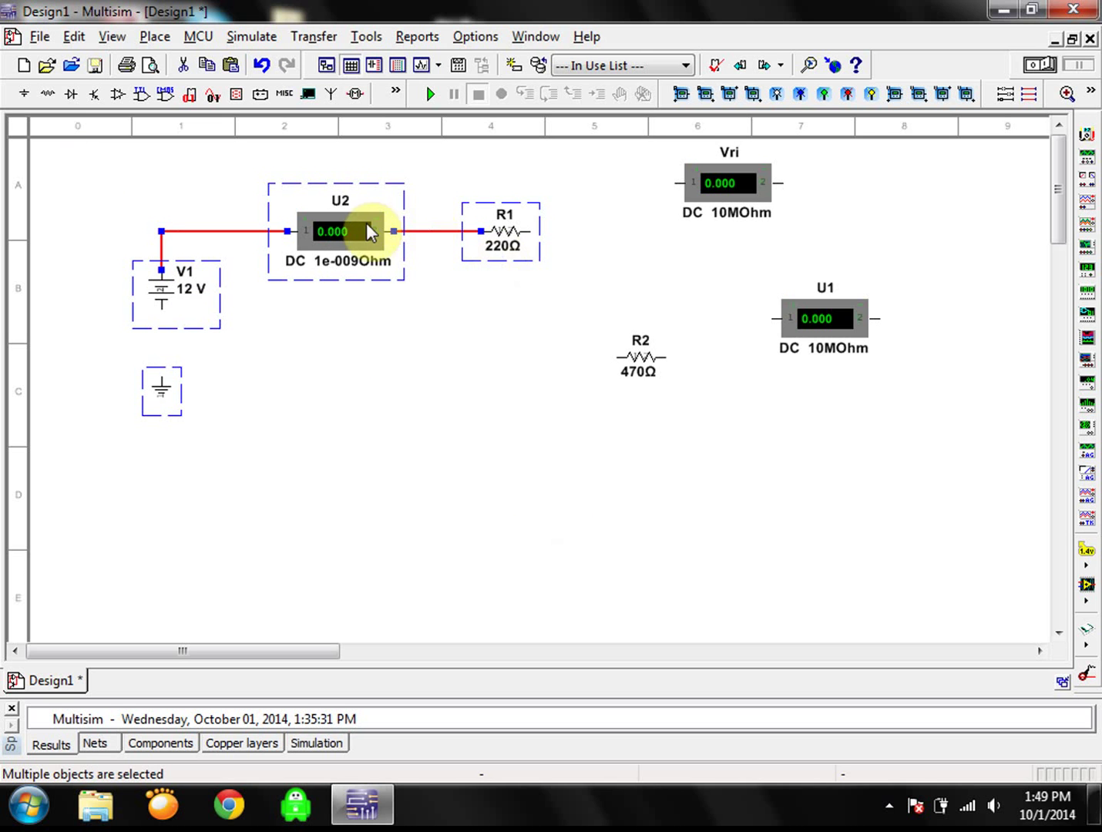
{"action": "left_click_drag", "start_coordinate": [366, 222], "coordinate": [375, 318]}
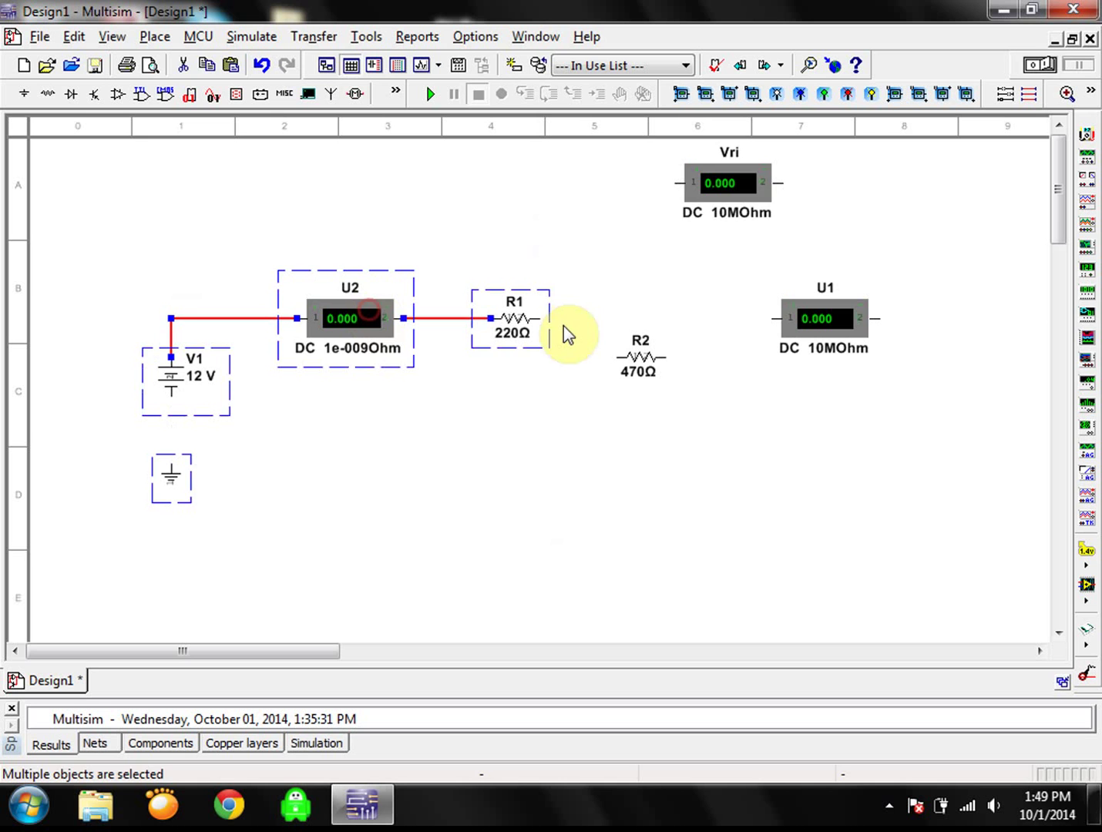
{"action": "left_click", "coordinate": [559, 266]}
- Move voltmeter Vri to directly above ammeter U2
{"action": "left_click_drag", "start_coordinate": [744, 193], "coordinate": [367, 231]}
{"action": "left_click", "coordinate": [660, 239]}
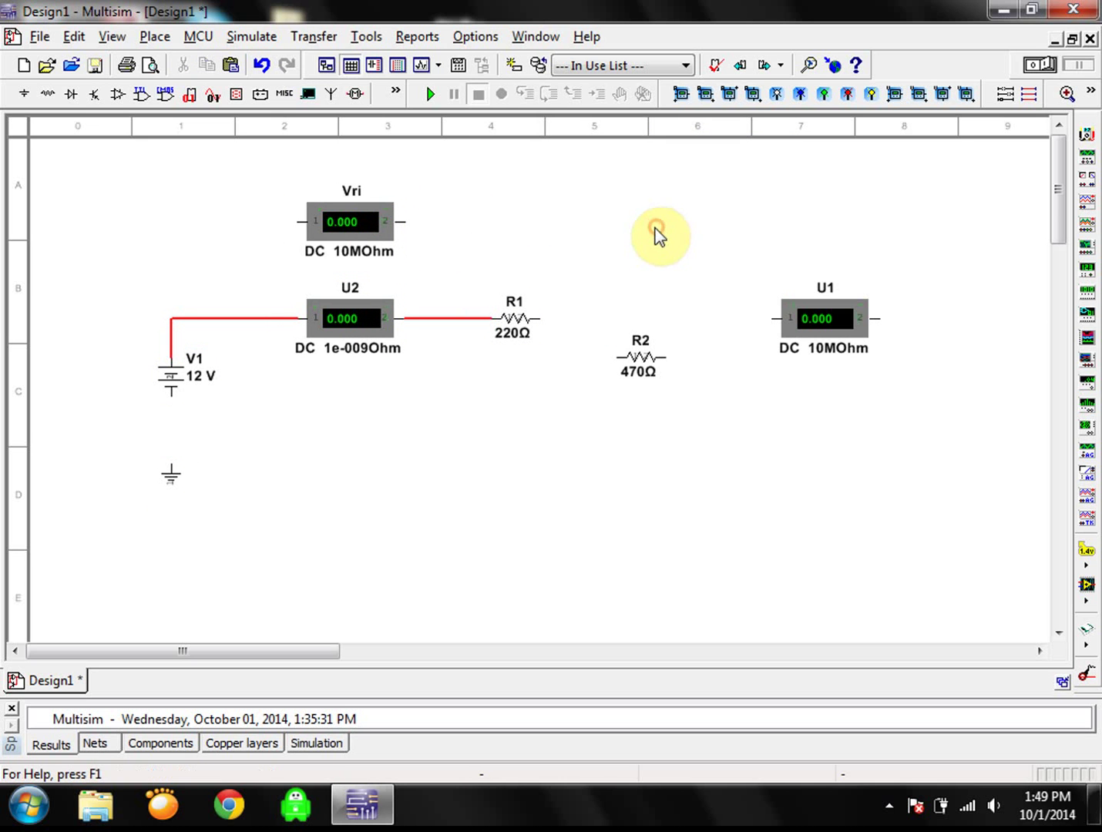
{"action": "left_click_drag", "start_coordinate": [113, 287], "coordinate": [178, 290]}
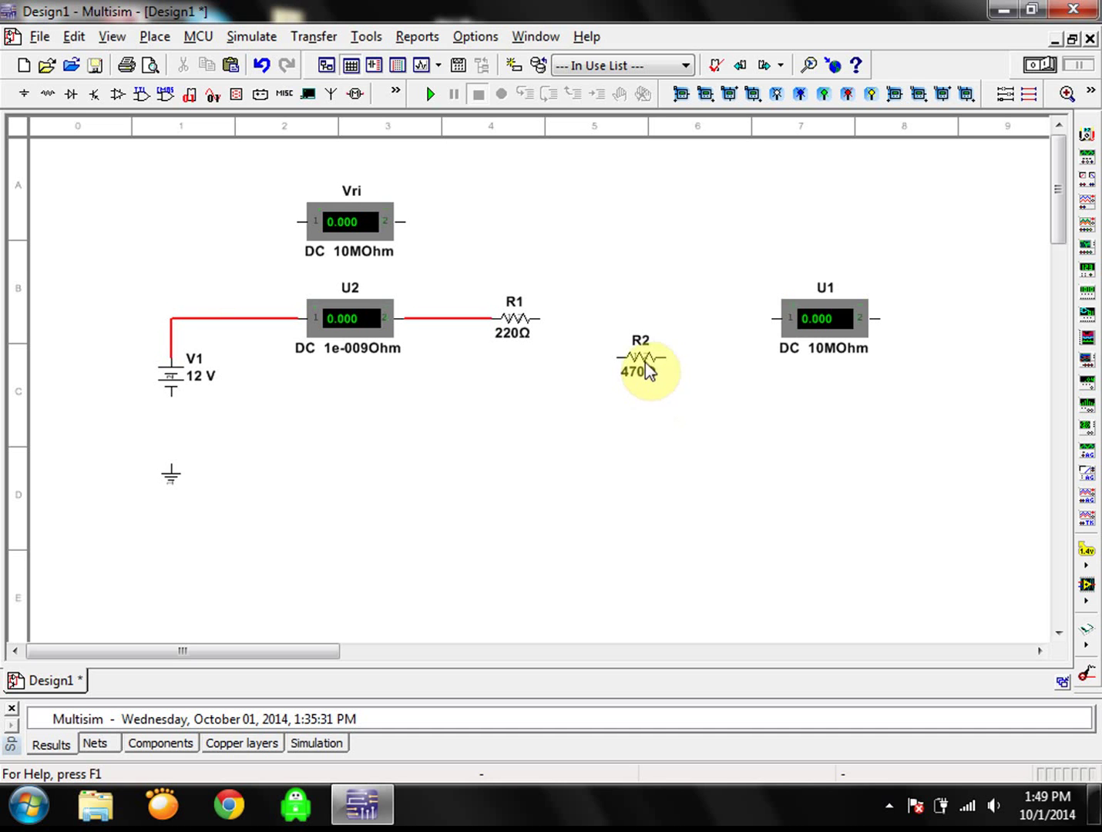
- Rotate the 470 Ω resistor R2 90° clockwise and position it vertically, below and to the right of R1
{"action": "left_click_drag", "start_coordinate": [647, 371], "coordinate": [578, 447]}
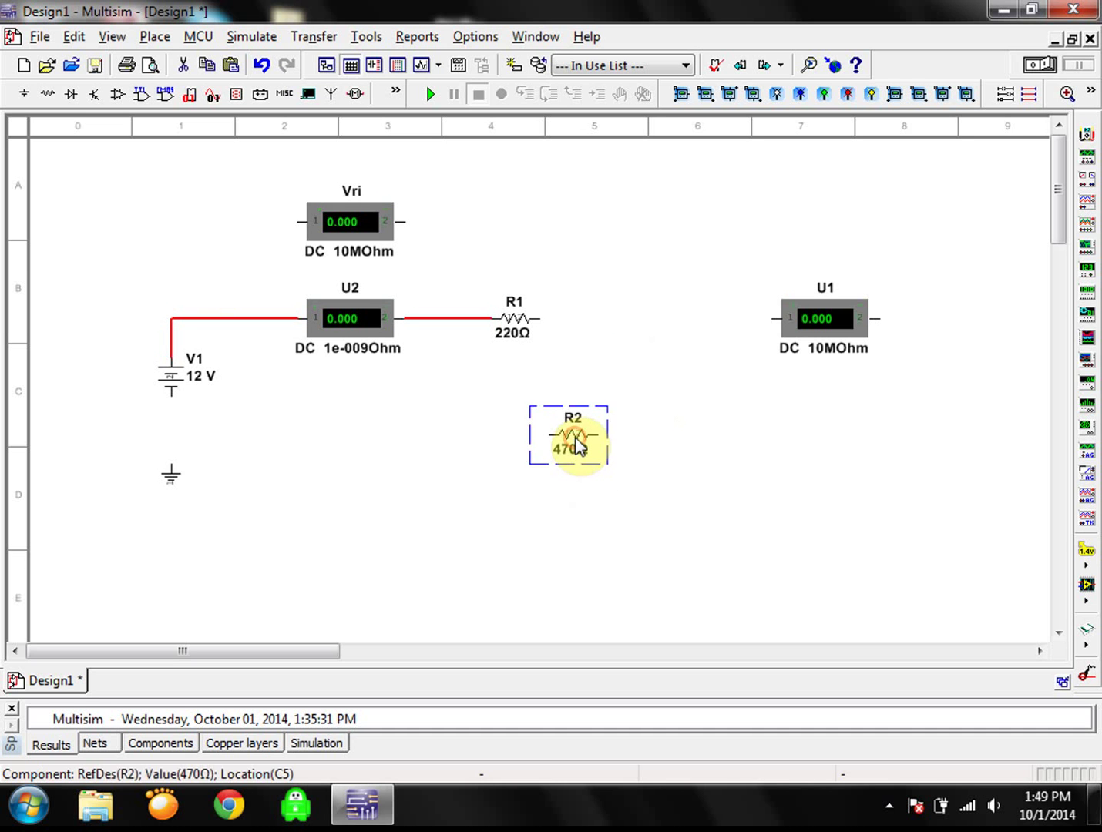
{"action": "right_click", "coordinate": [577, 444]}
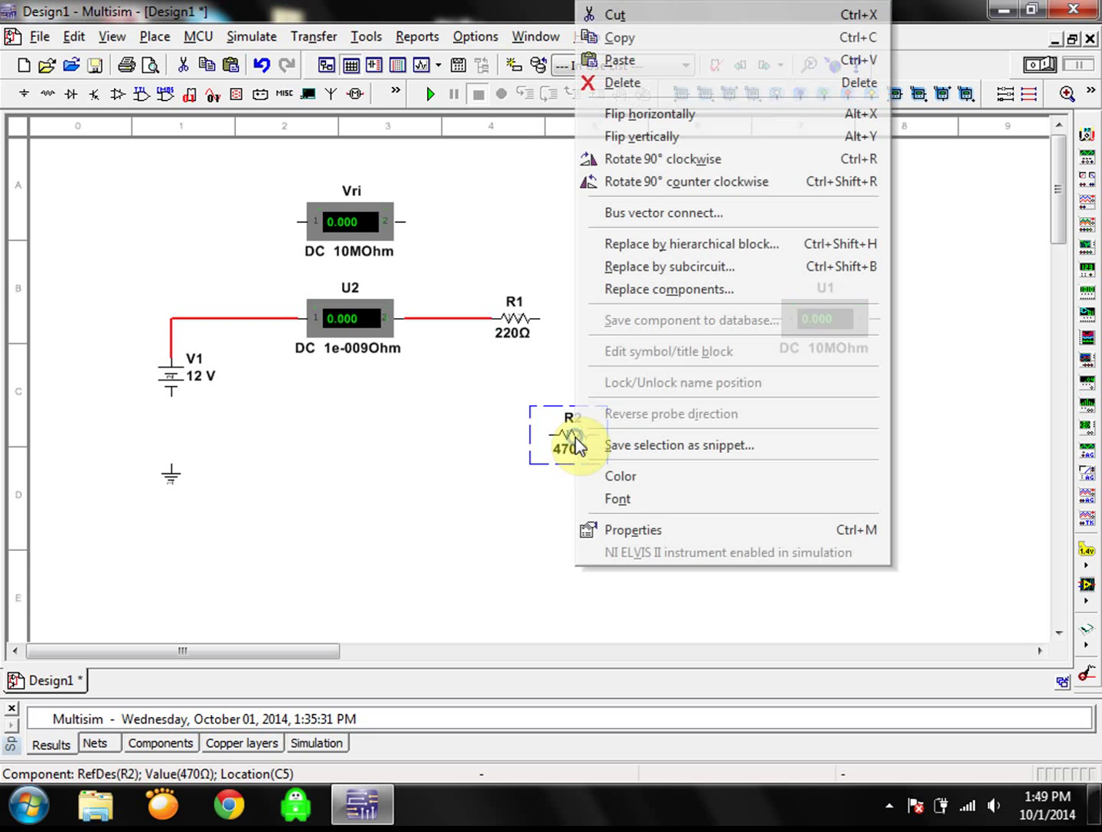
{"action": "left_click", "coordinate": [713, 162]}
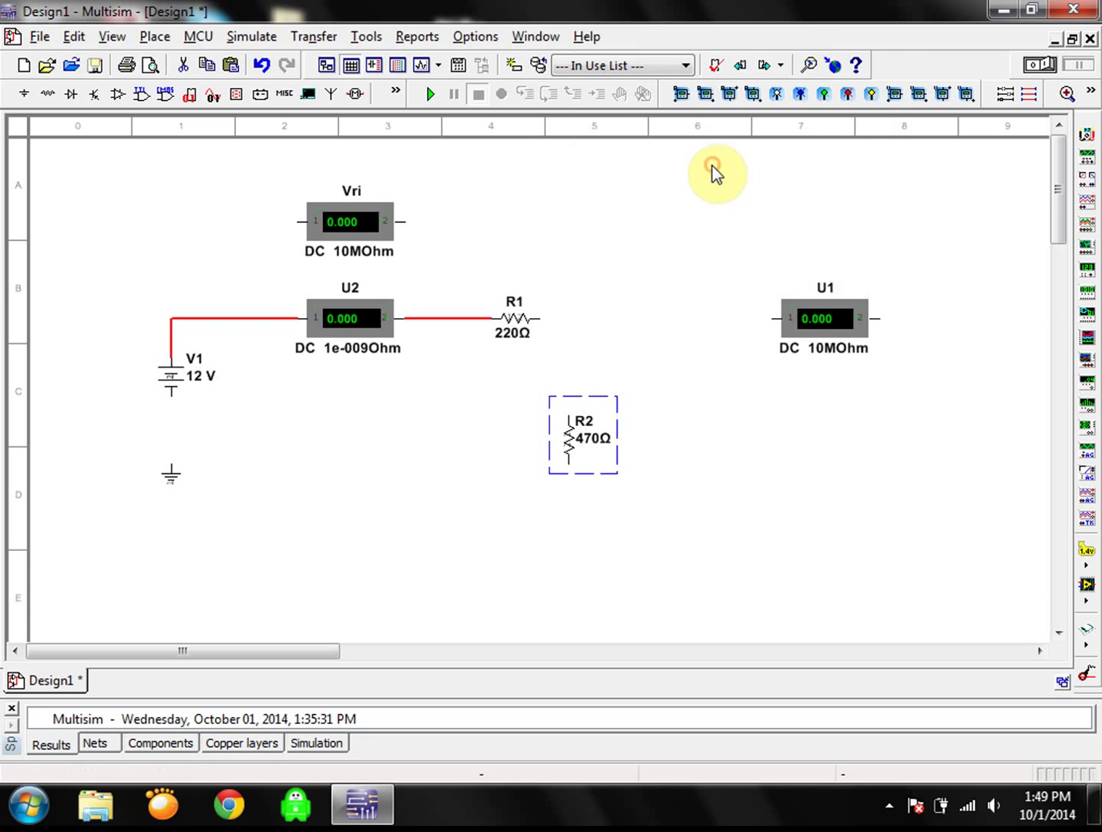
{"action": "left_click", "coordinate": [683, 459]}
{"action": "left_click", "coordinate": [572, 439]}
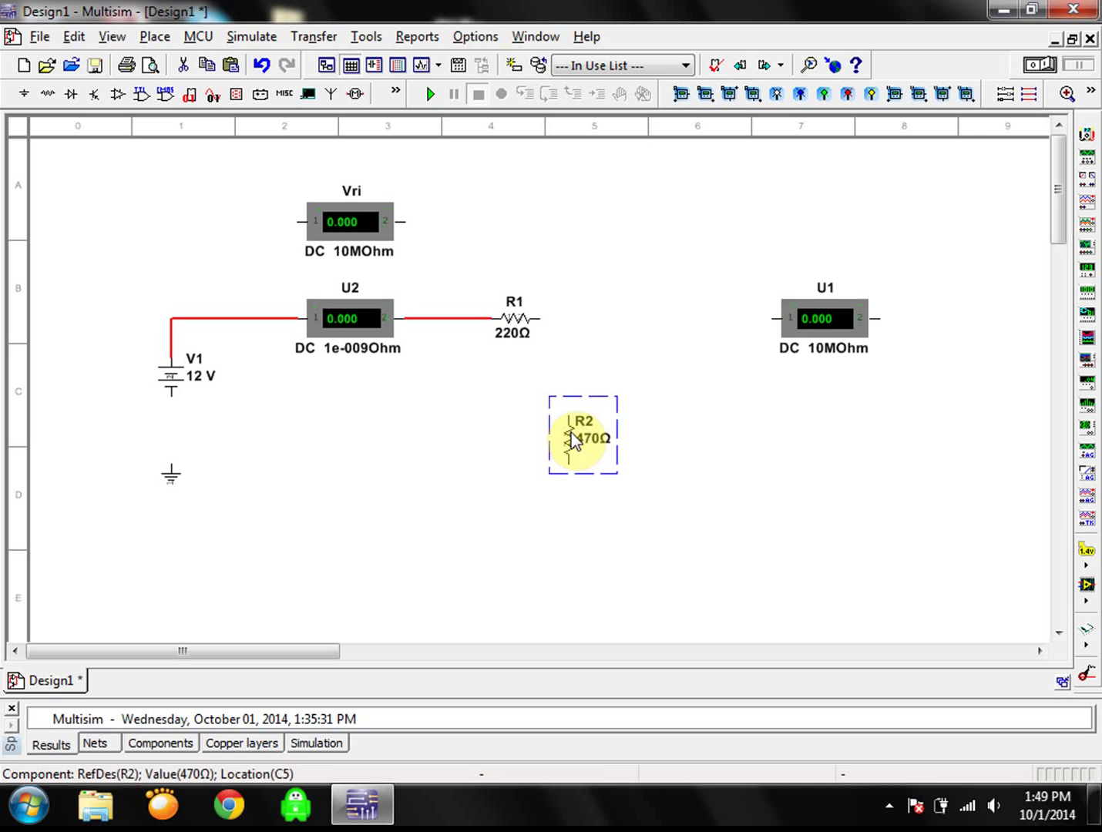
{"action": "left_click_drag", "start_coordinate": [571, 439], "coordinate": [611, 449]}
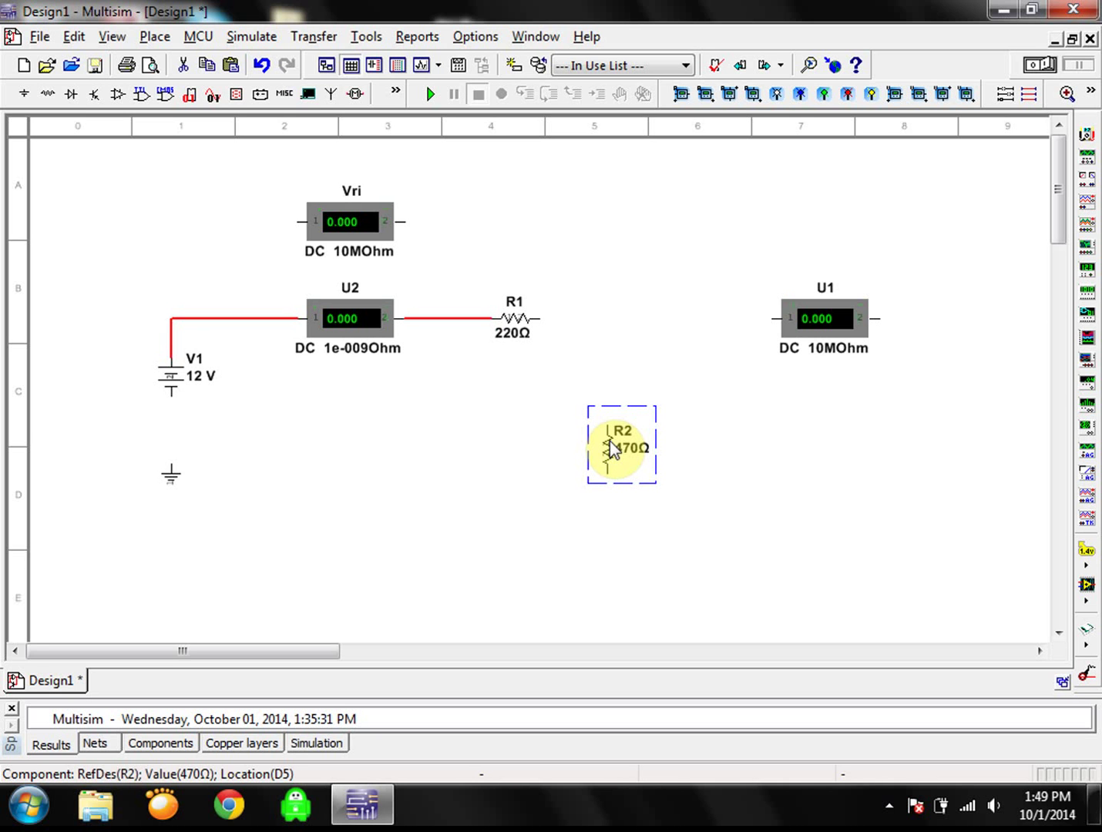
- Rotate R2 90° counterclockwise to horizontal and wire it between R1's free end and V1's negative terminal
{"action": "right_click", "coordinate": [612, 449]}
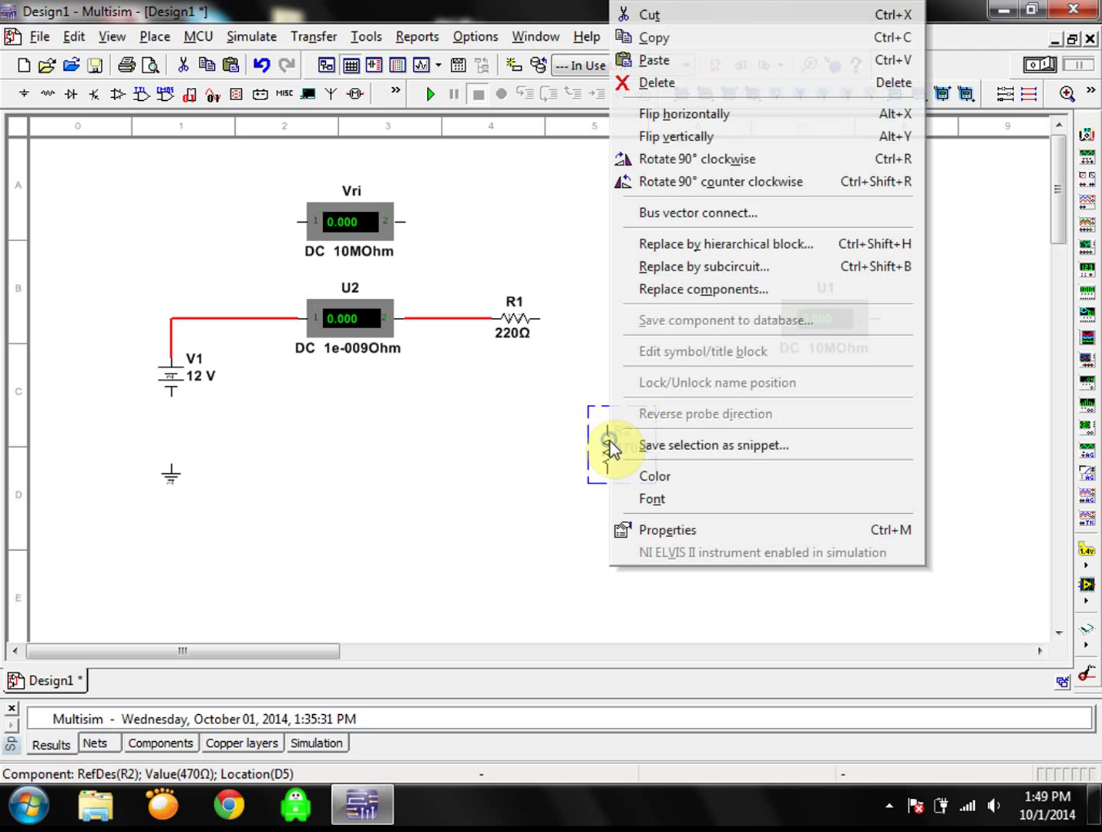
{"action": "left_click", "coordinate": [726, 202]}
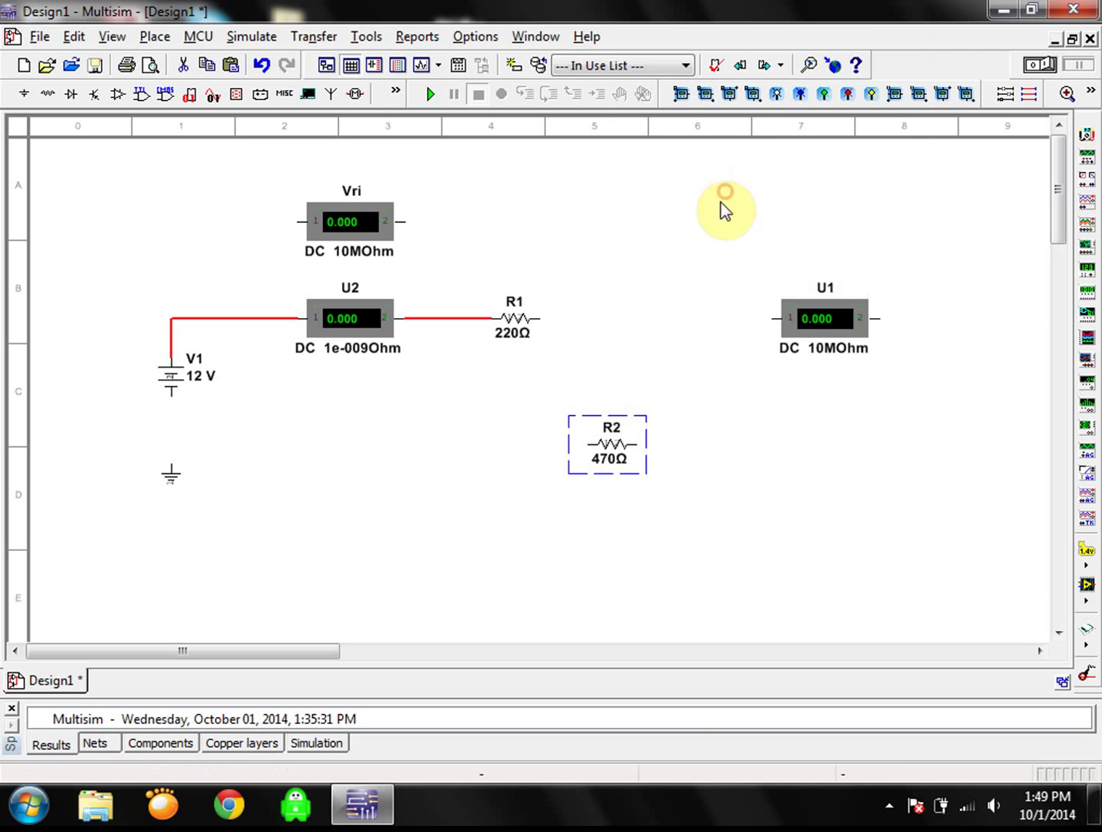
{"action": "left_click", "coordinate": [539, 321]}
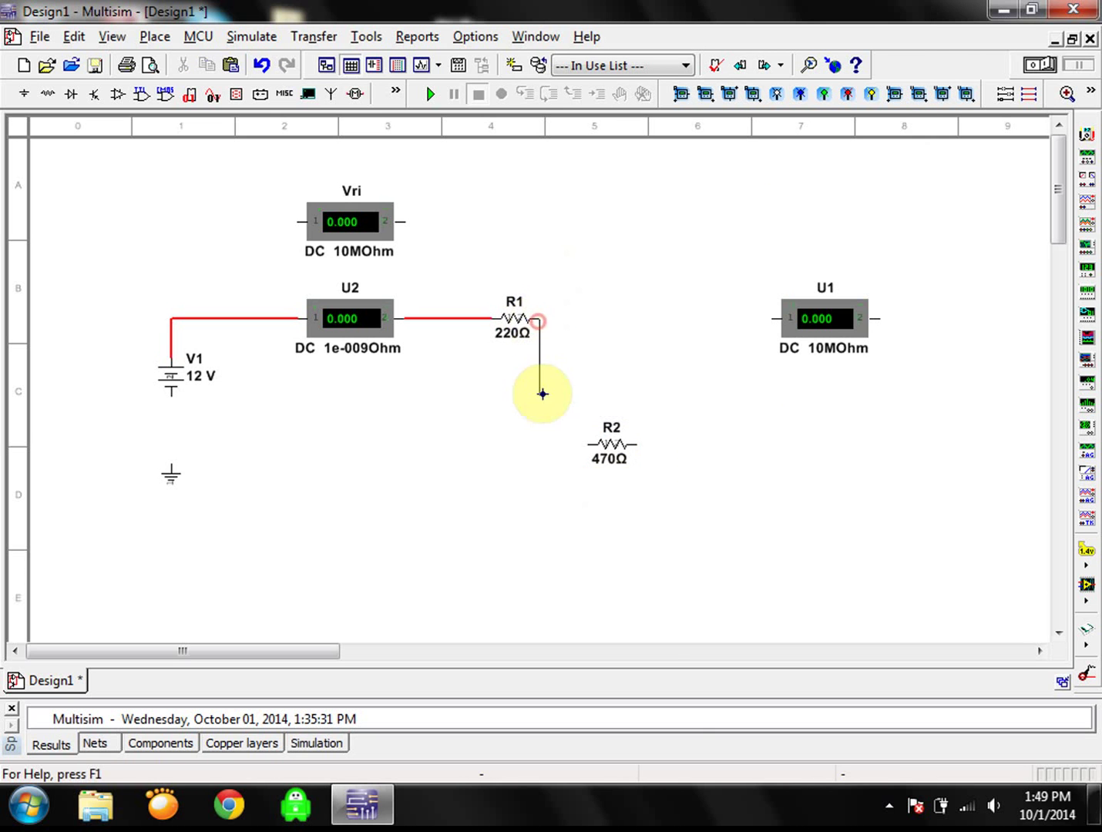
{"action": "left_click", "coordinate": [585, 444]}
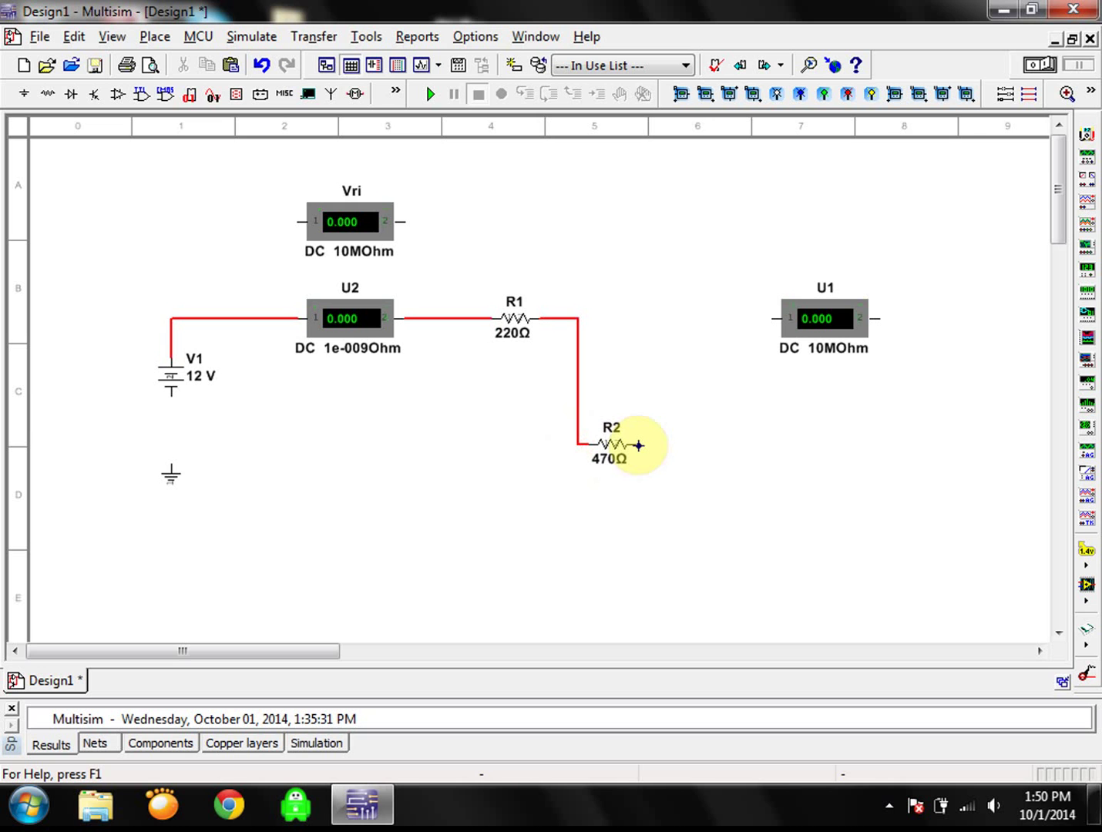
{"action": "left_click", "coordinate": [637, 444]}
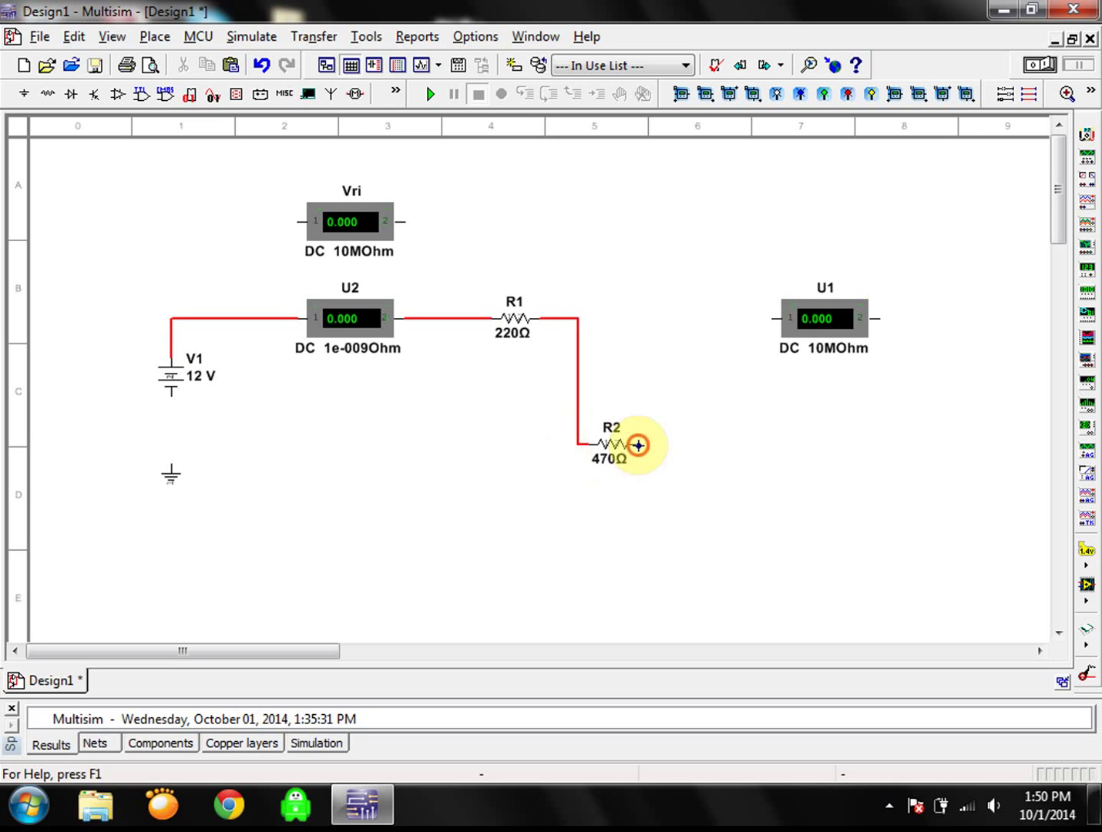
{"action": "left_click", "coordinate": [171, 399]}
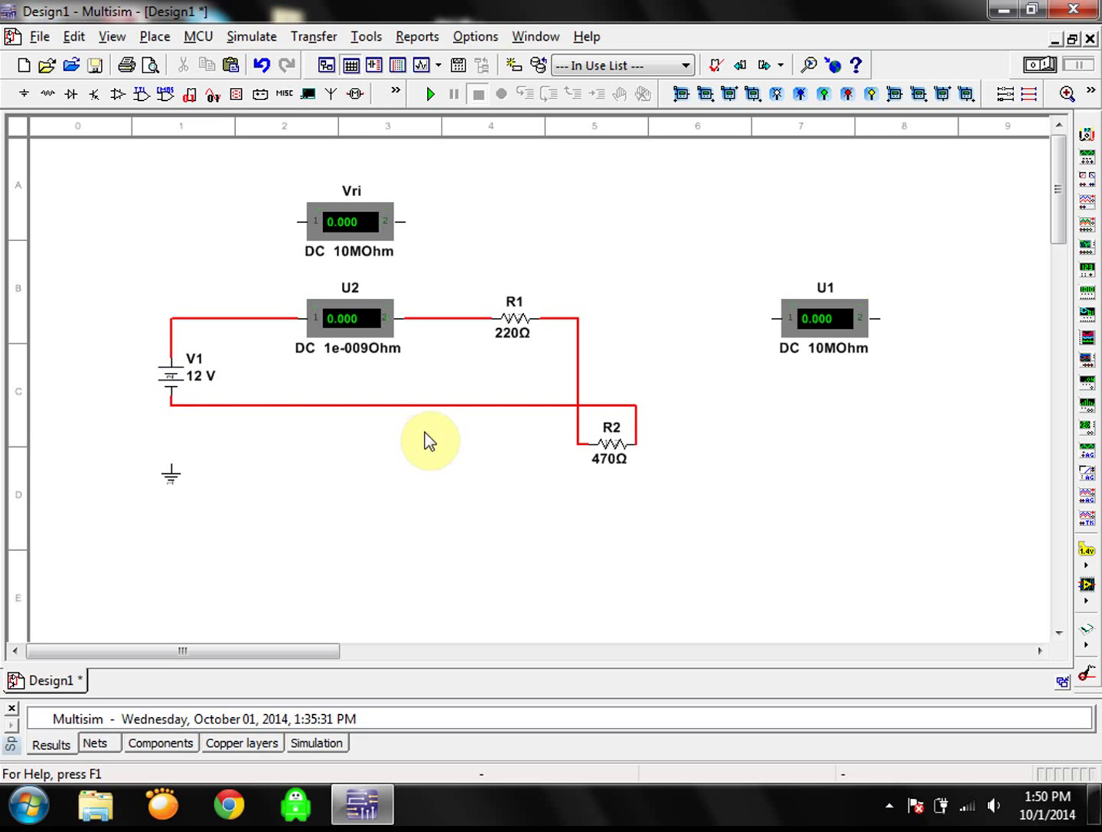
- Rotate the wired 470 Ω resistor R2 90° clockwise to stand vertically
{"action": "left_click", "coordinate": [608, 445]}
{"action": "right_click", "coordinate": [609, 447]}
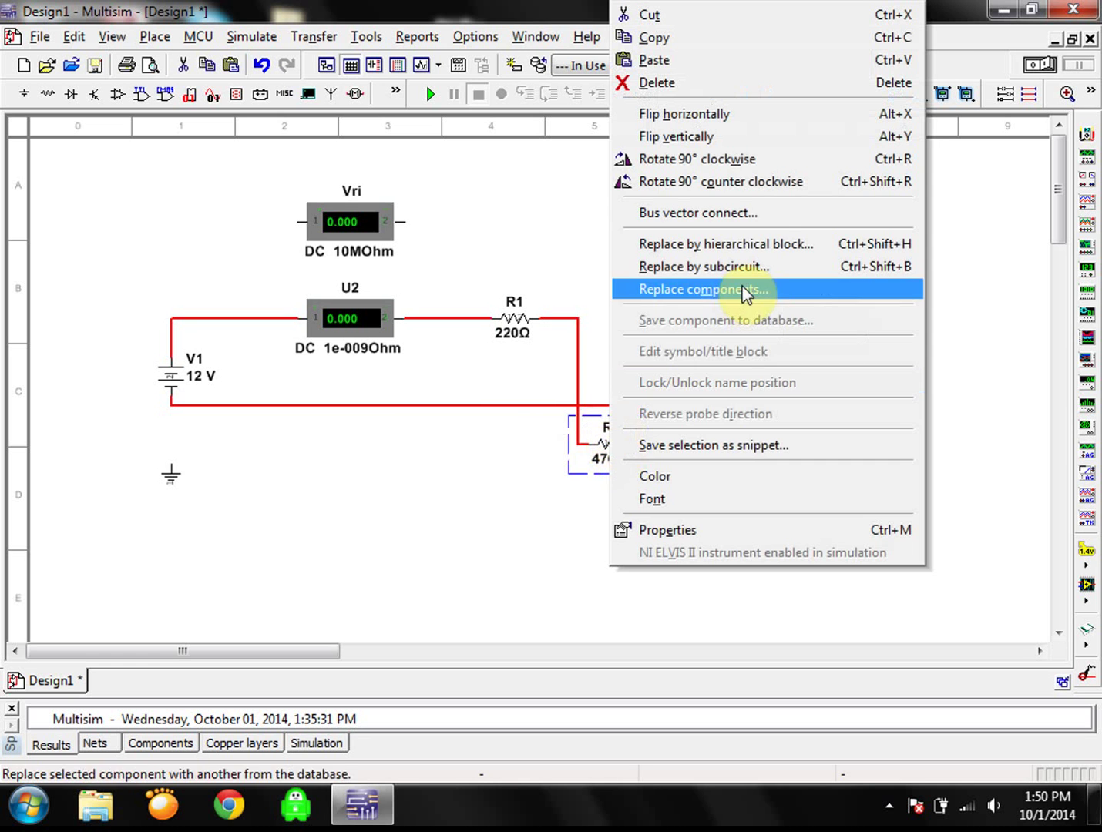
{"action": "left_click", "coordinate": [763, 179]}
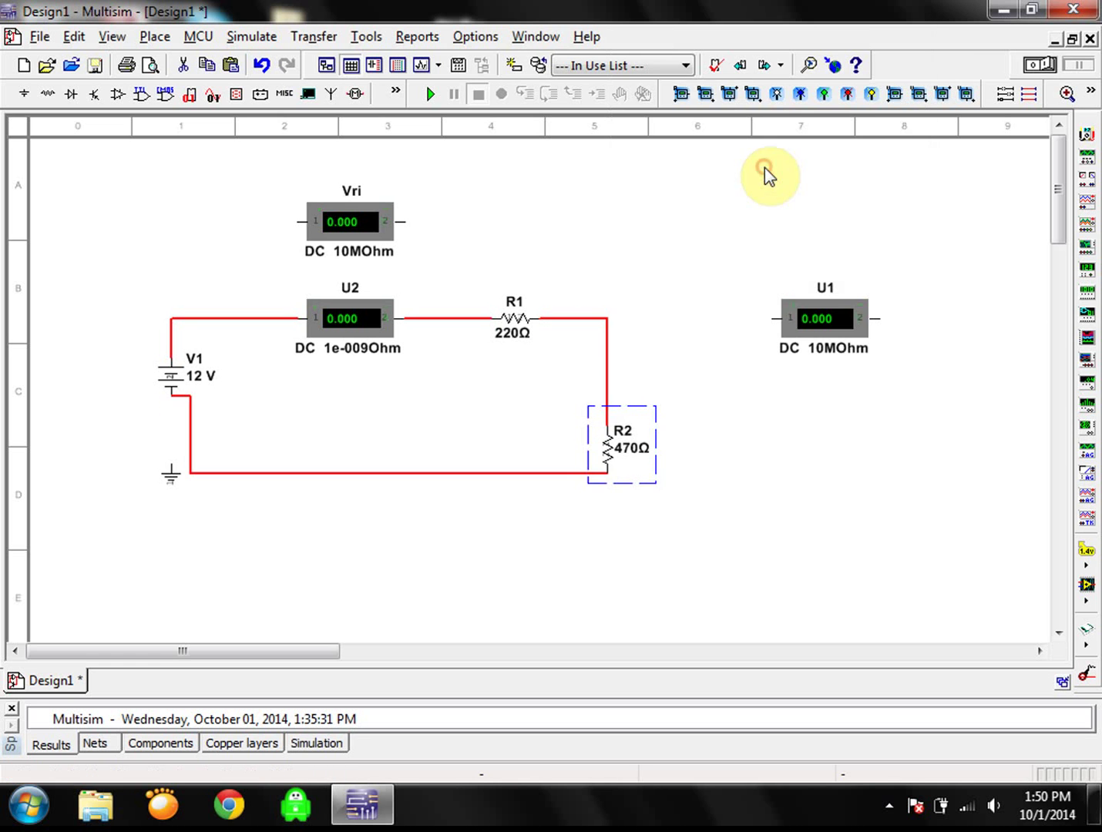
{"action": "left_click", "coordinate": [740, 432]}
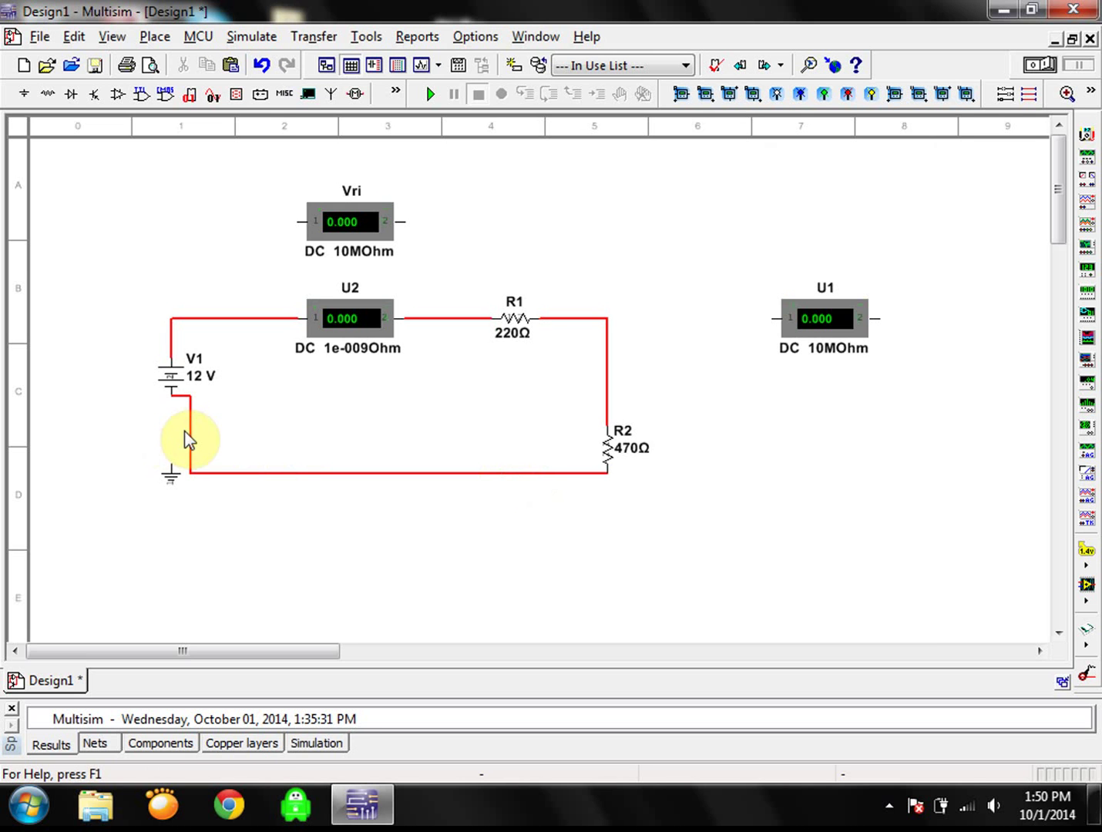
- Move the ground symbol below the return wire and align the wire's vertical segment directly beneath V1's negative terminal
{"action": "left_click", "coordinate": [170, 473]}
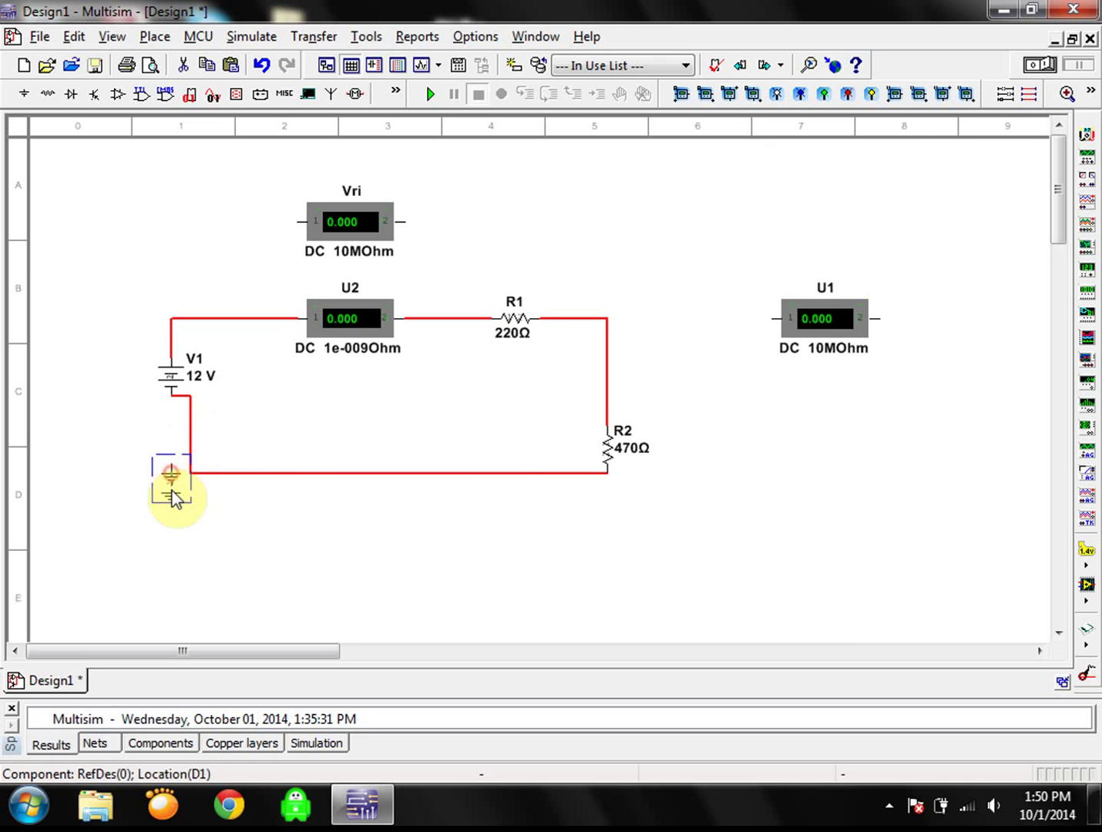
{"action": "left_click_drag", "start_coordinate": [172, 506], "coordinate": [172, 505]}
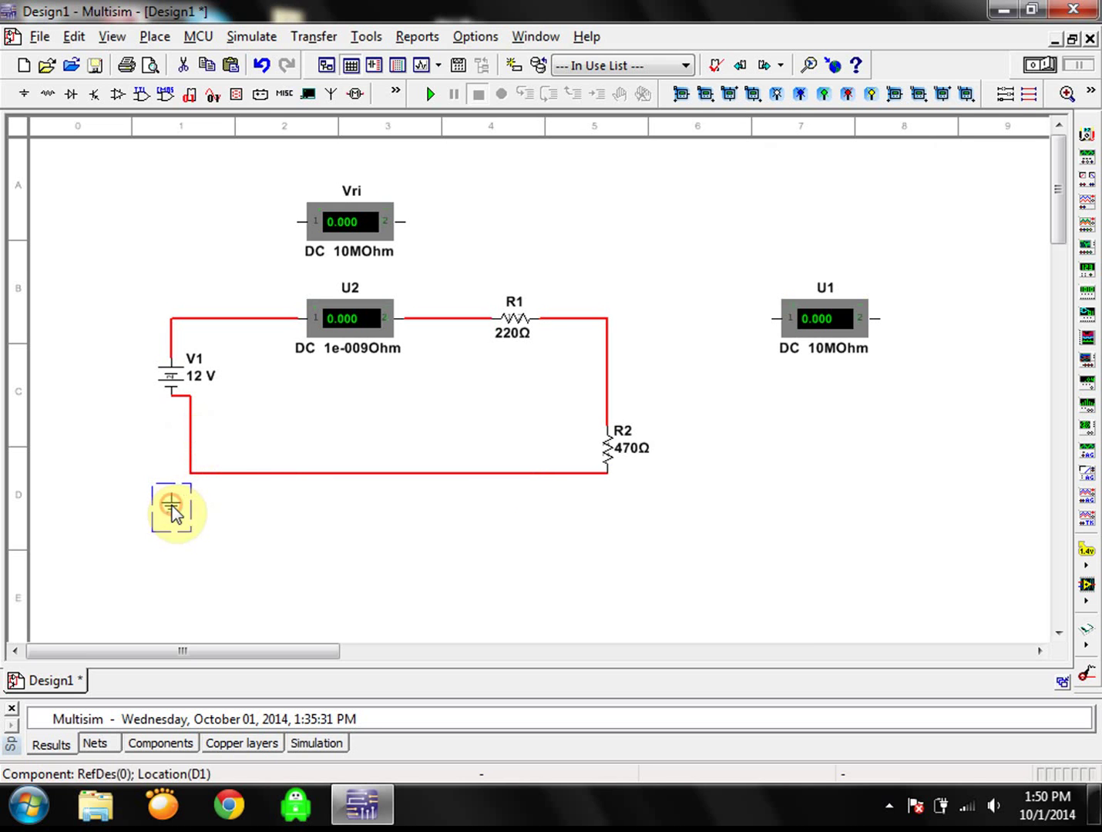
{"action": "left_click", "coordinate": [189, 428]}
{"action": "mouse_move", "coordinate": [190, 429]}
{"action": "left_mouse_down"}
{"action": "mouse_move", "coordinate": [167, 435]}
{"action": "mouse_move", "coordinate": [202, 435]}
{"action": "left_mouse_up"}
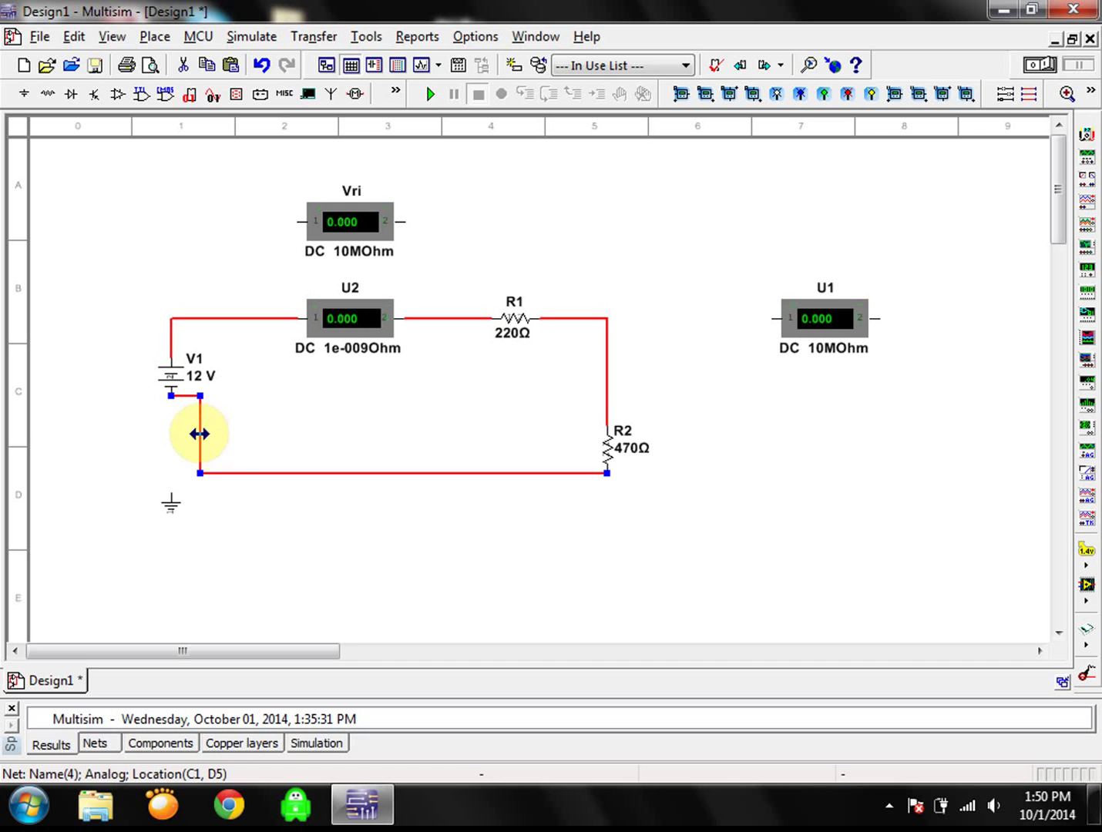
{"action": "left_click_drag", "start_coordinate": [201, 432], "coordinate": [171, 430]}
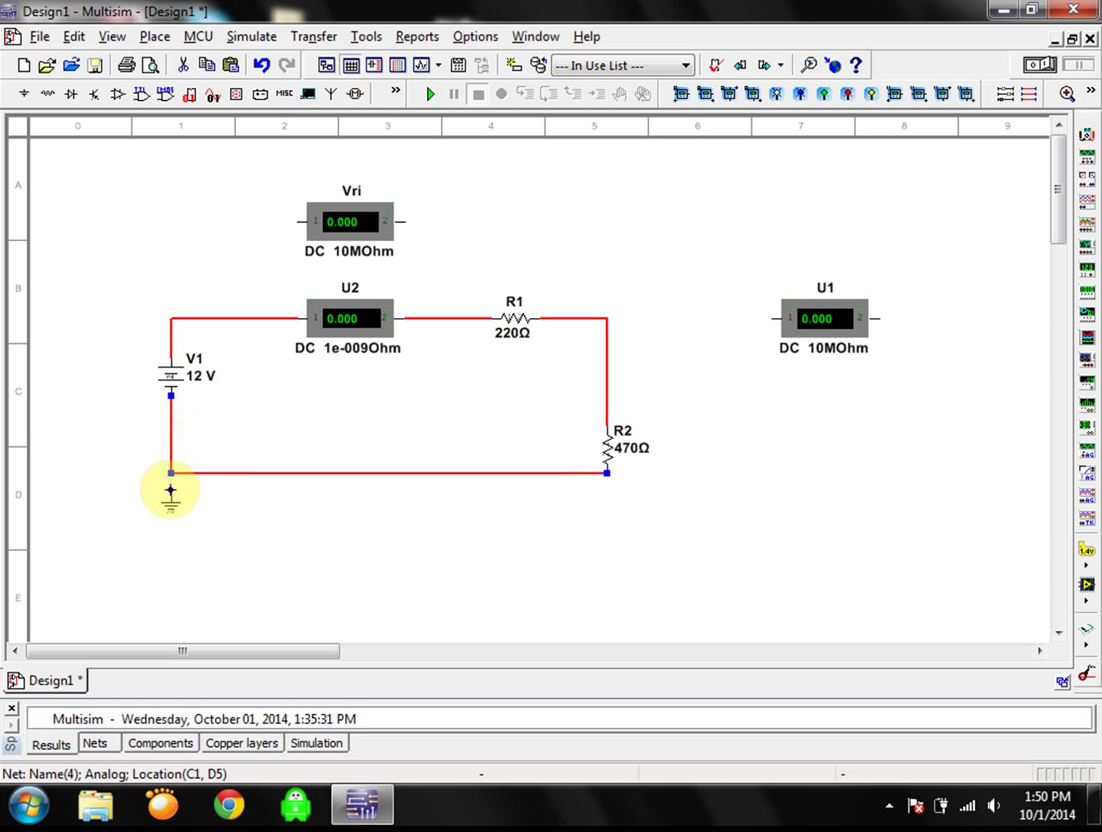
- Wire the ground to the return wire's corner below V1 and move the ground symbol lower, in line with V1
{"action": "left_click_drag", "start_coordinate": [173, 493], "coordinate": [171, 477]}
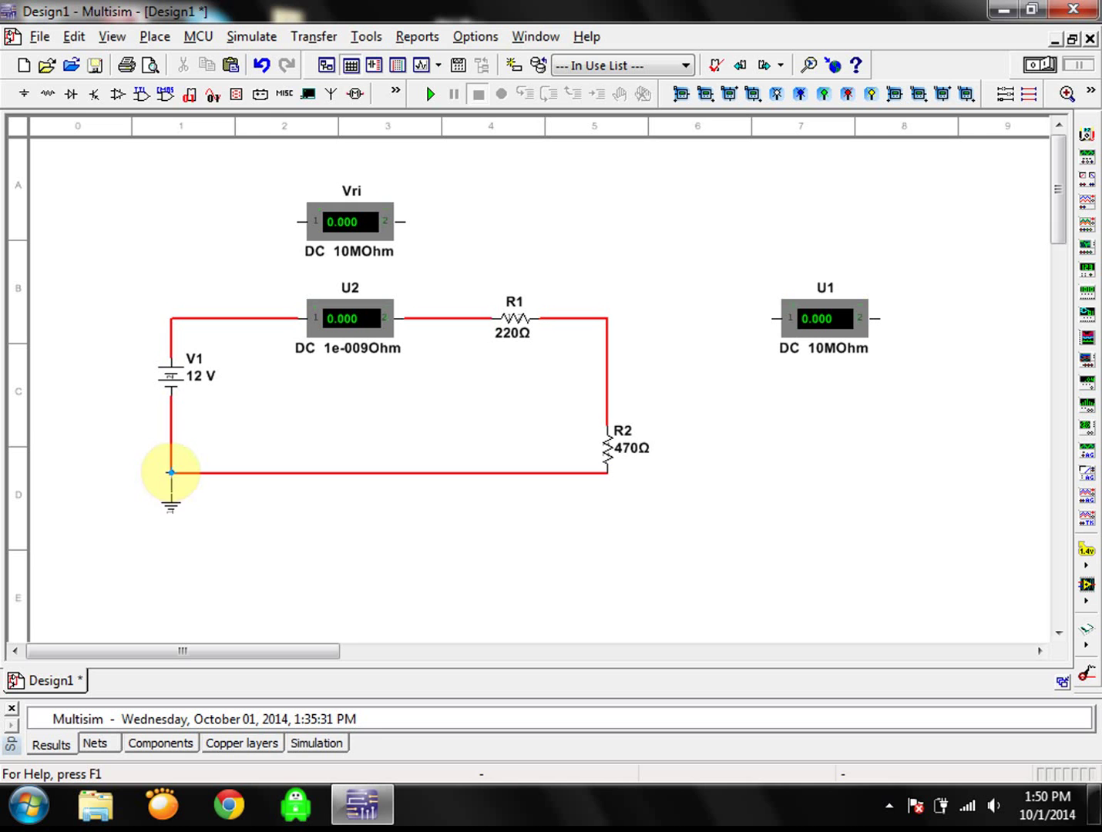
{"action": "left_click", "coordinate": [174, 510]}
{"action": "left_click_drag", "start_coordinate": [176, 515], "coordinate": [134, 538]}
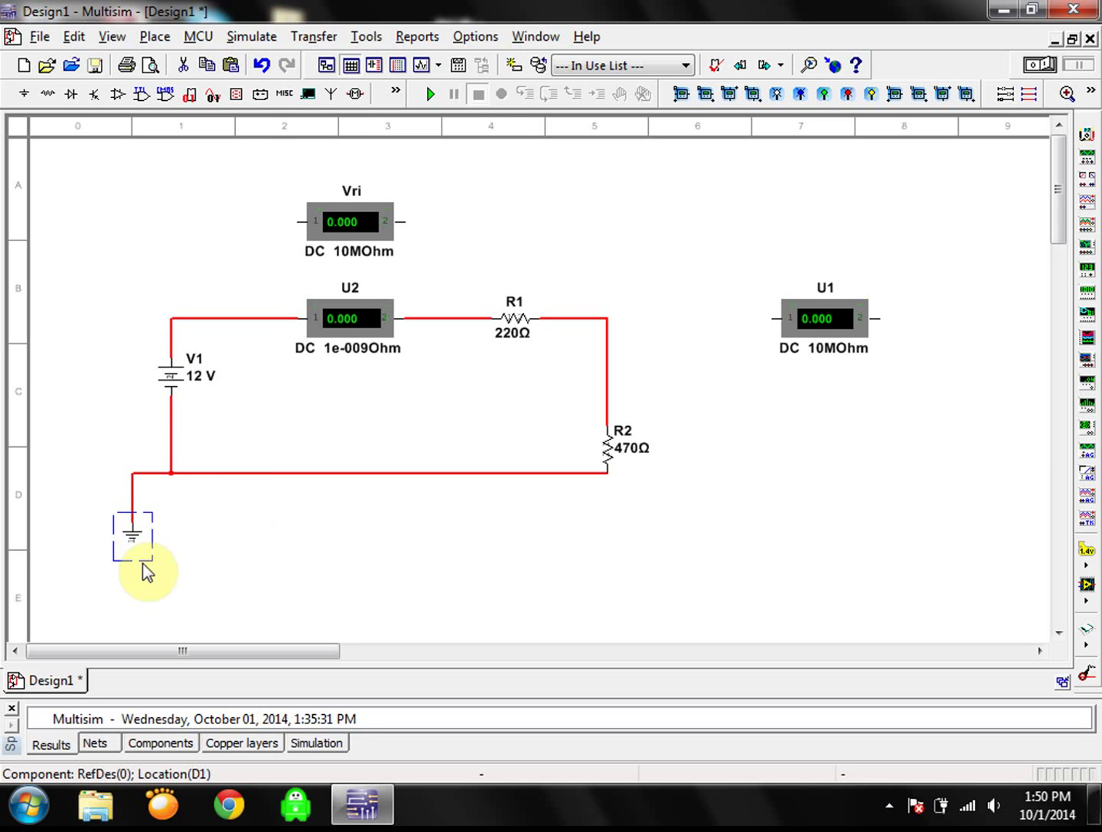
{"action": "left_click_drag", "start_coordinate": [136, 538], "coordinate": [173, 537]}
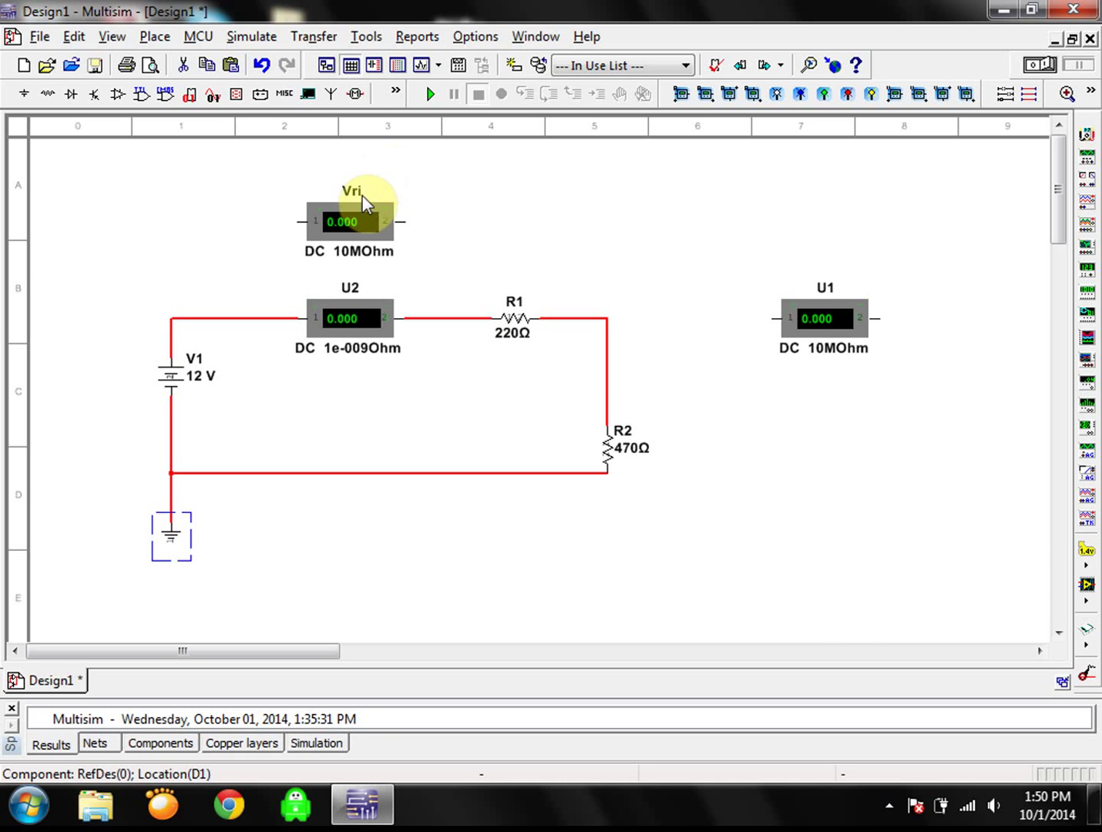
- Move voltmeter Vri above R1 and wire it in parallel, pin 1 to the U2 side and pin 2 to the R2 side
{"action": "left_click_drag", "start_coordinate": [357, 219], "coordinate": [524, 228]}
{"action": "left_click", "coordinate": [617, 258]}
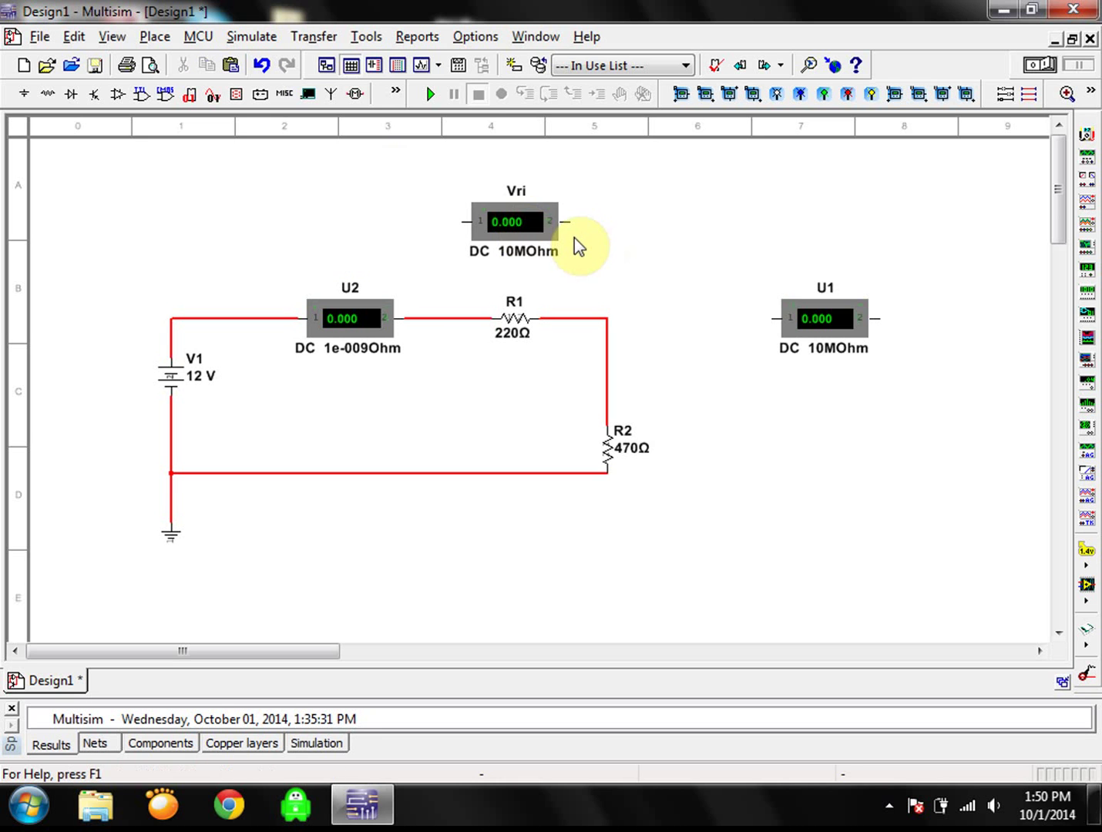
{"action": "left_click", "coordinate": [567, 221]}
{"action": "left_click", "coordinate": [570, 319]}
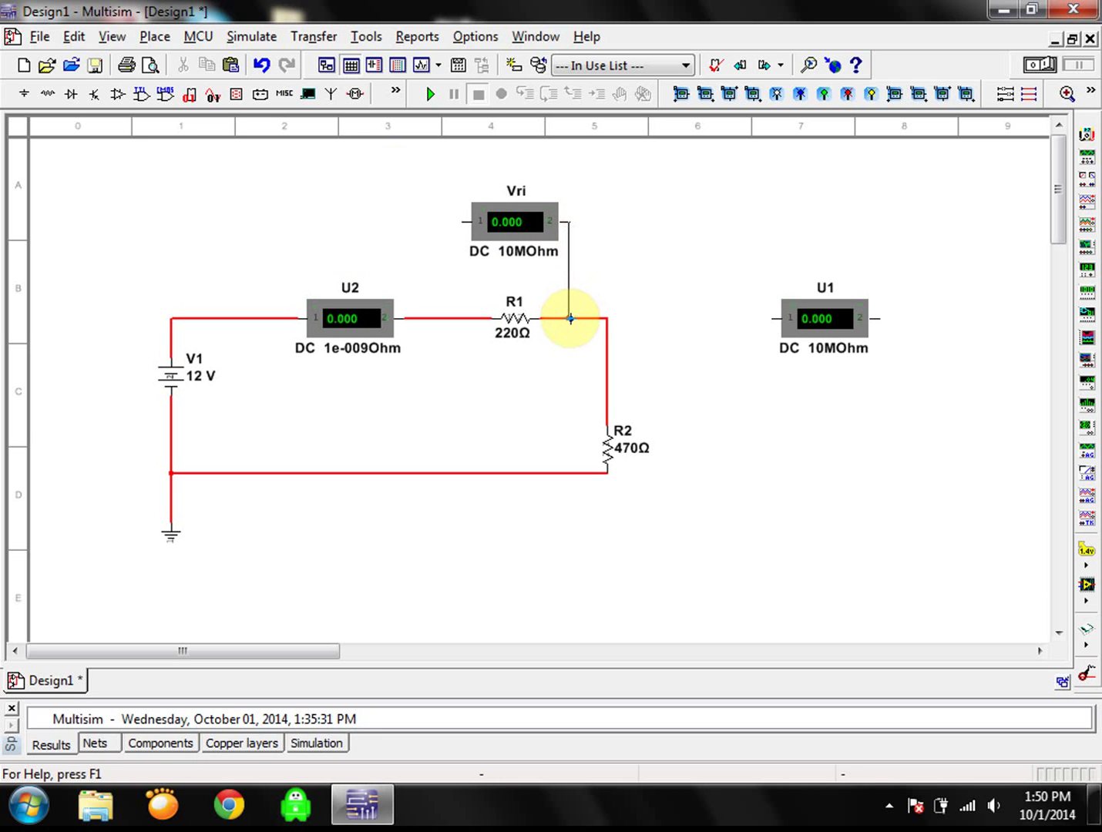
{"action": "left_click", "coordinate": [458, 223]}
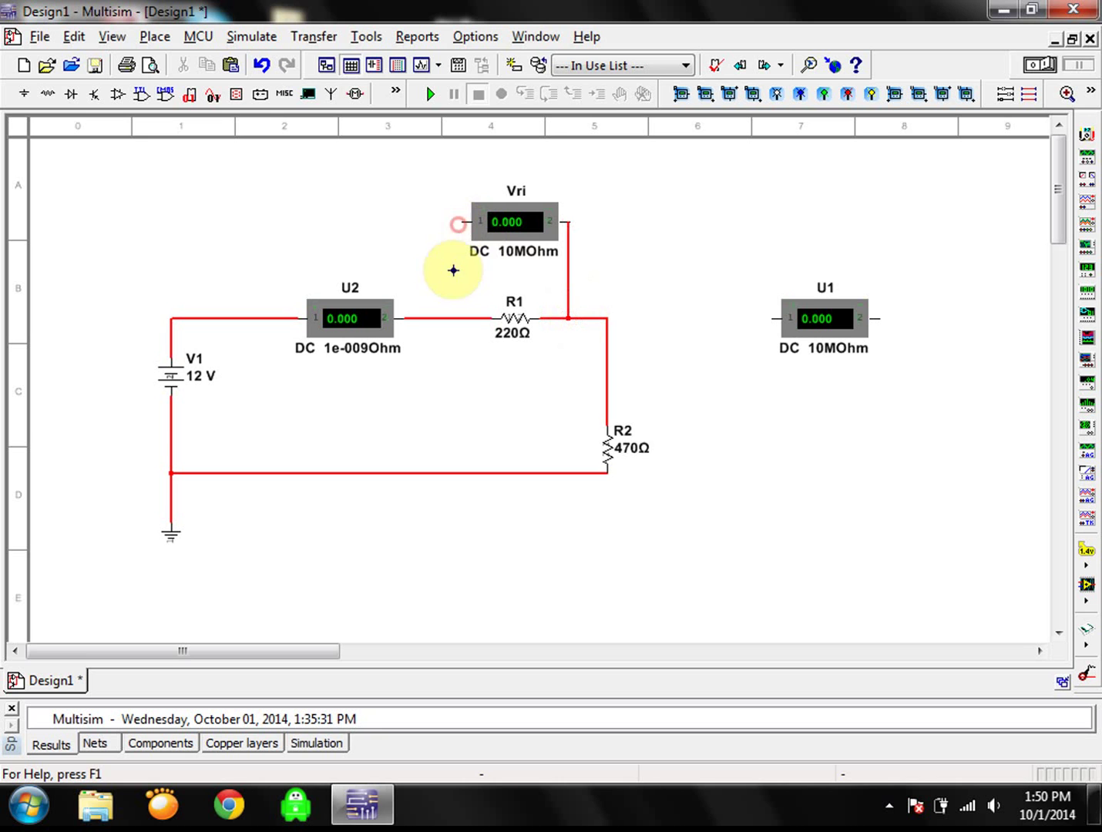
{"action": "left_click", "coordinate": [459, 321]}
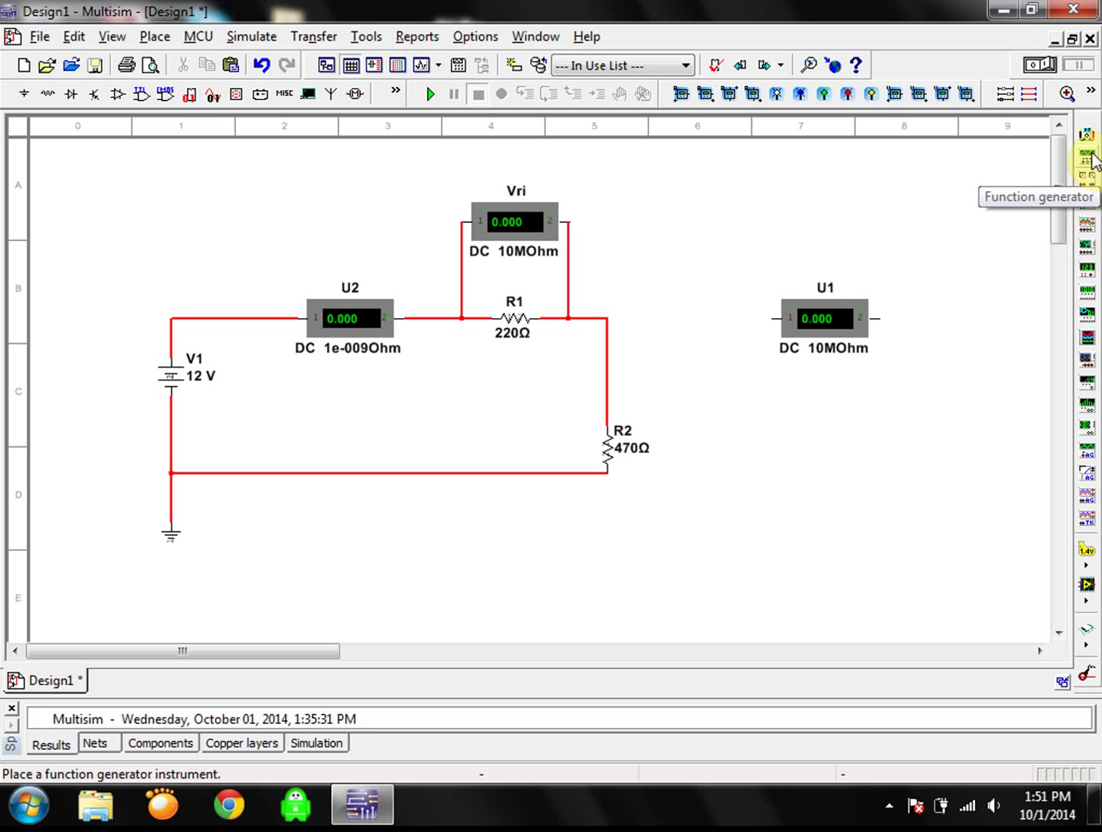
{"action": "left_click", "coordinate": [1090, 602]}
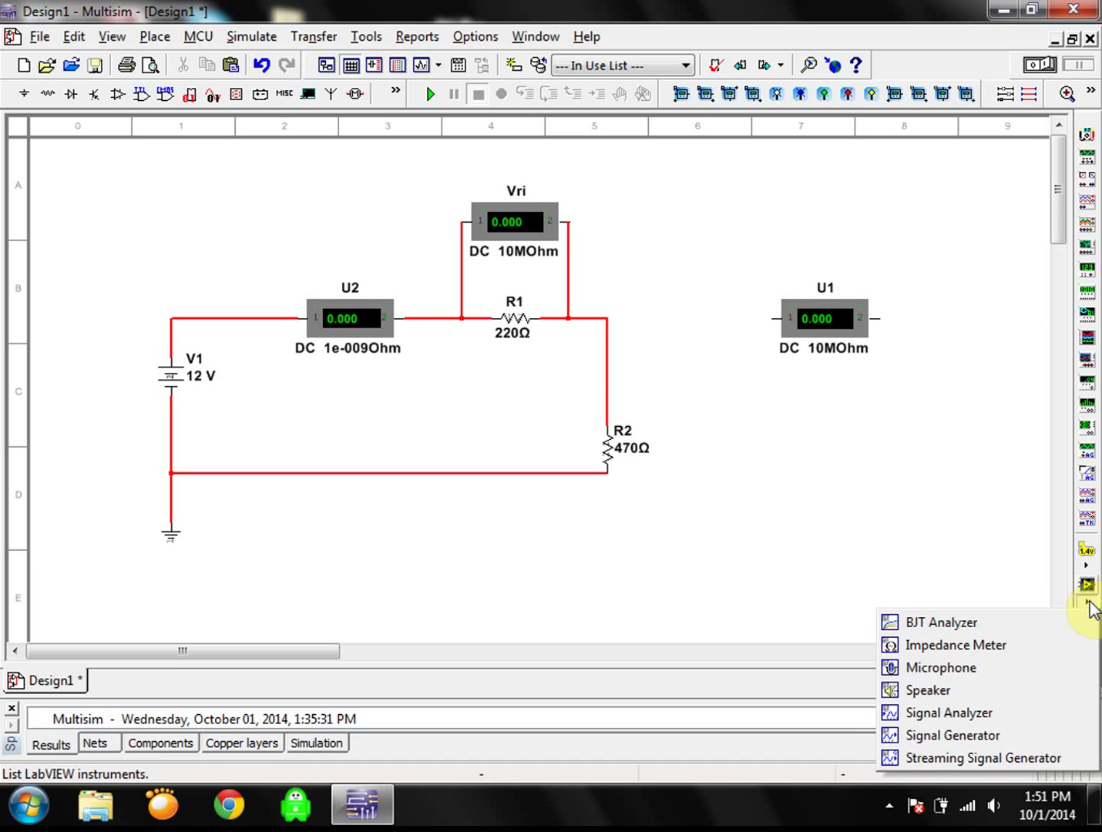
{"action": "left_click", "coordinate": [1082, 437]}
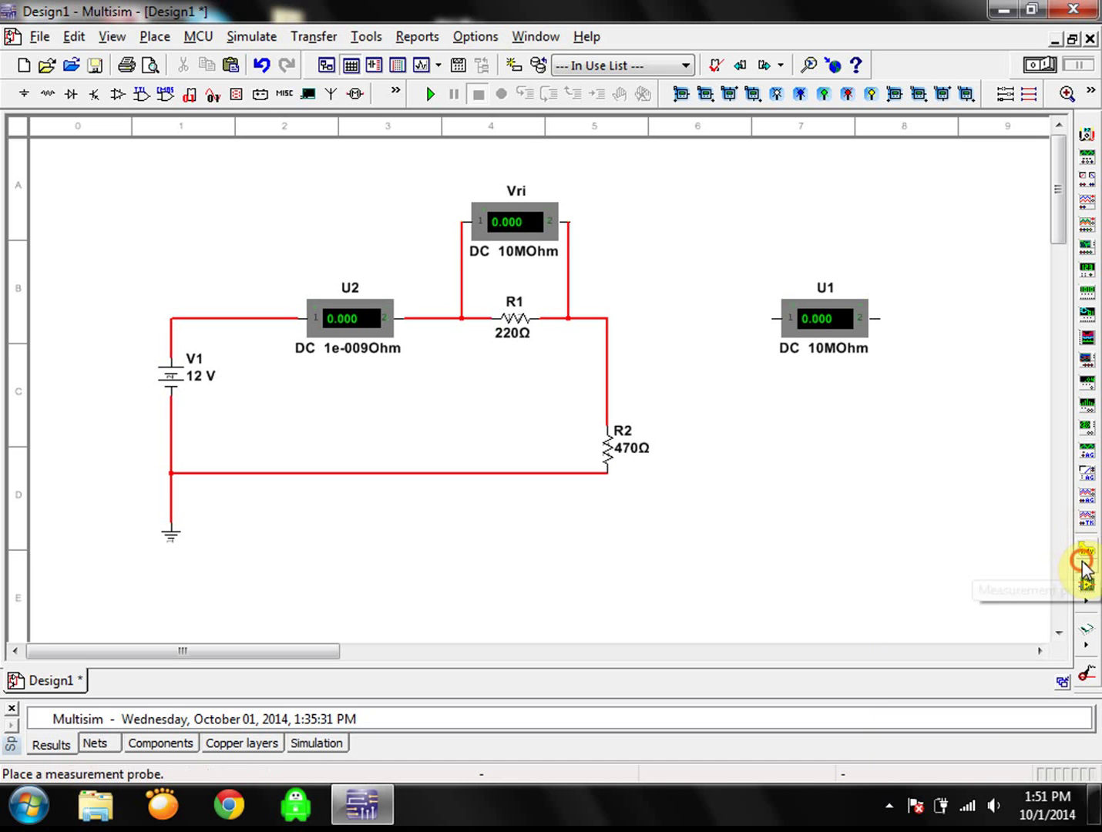
{"action": "left_click", "coordinate": [1080, 562]}
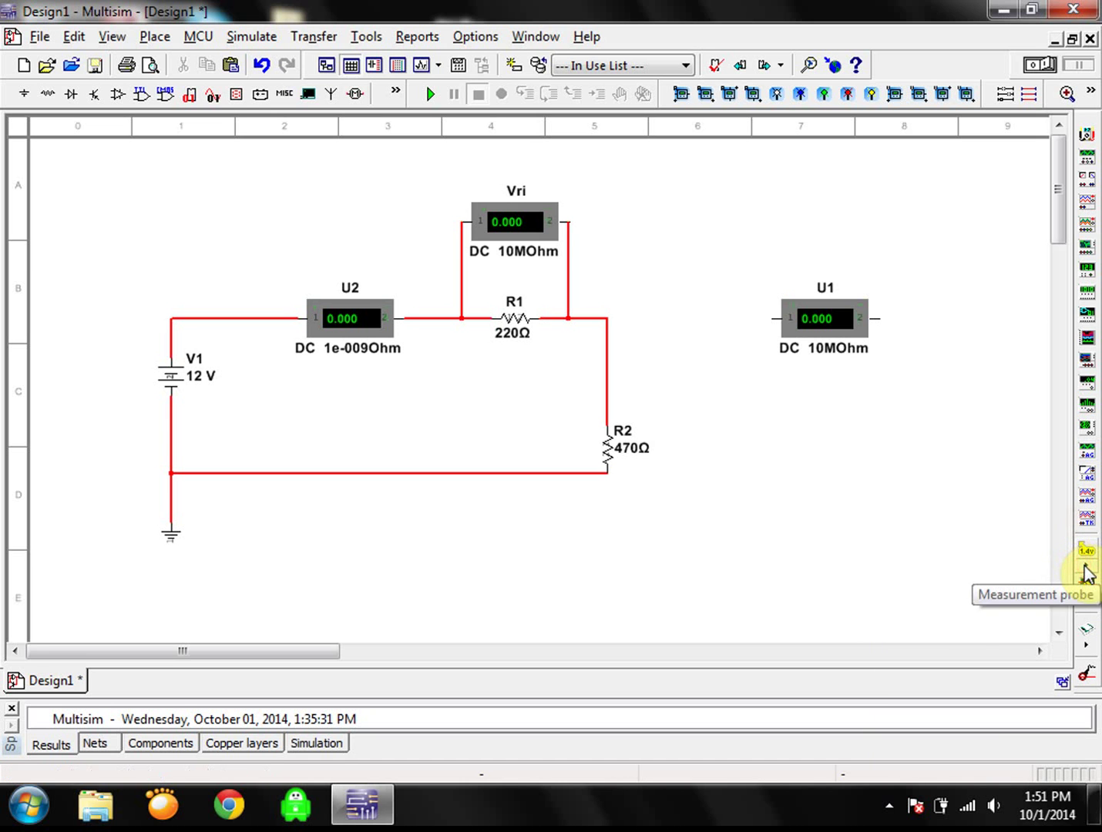
{"action": "left_click", "coordinate": [1085, 569]}
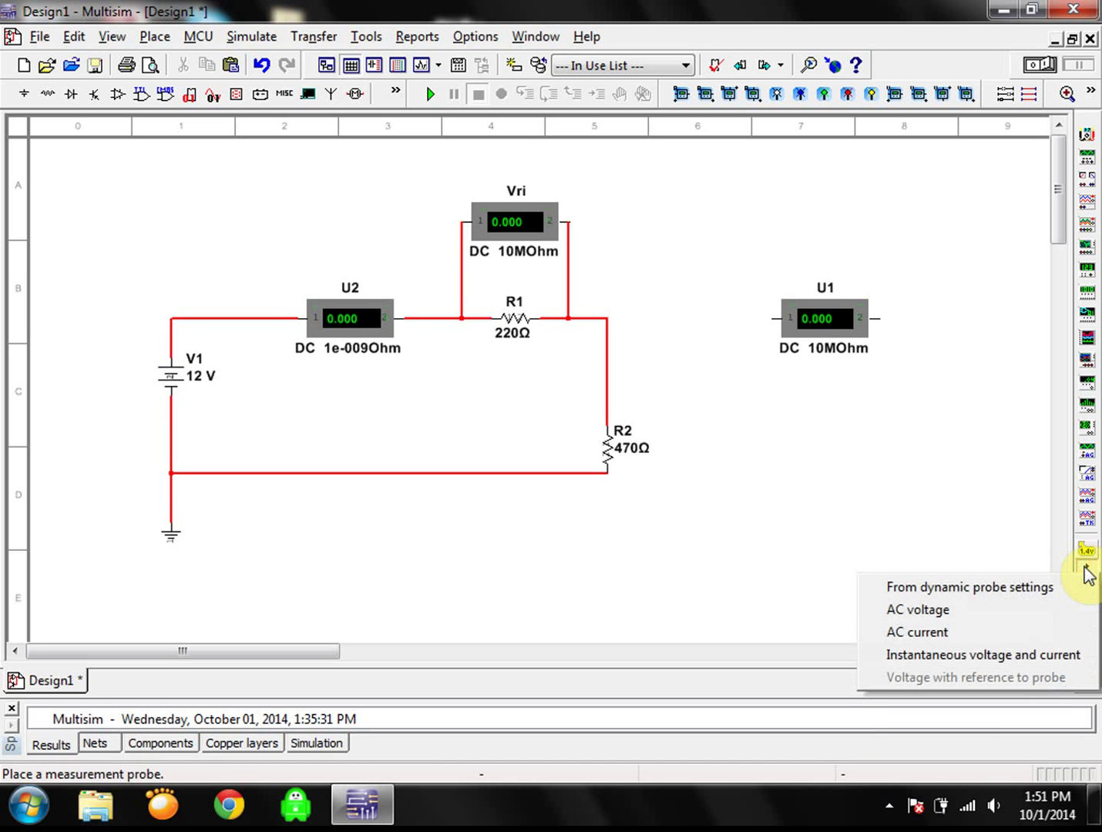
{"action": "left_click", "coordinate": [1085, 571]}
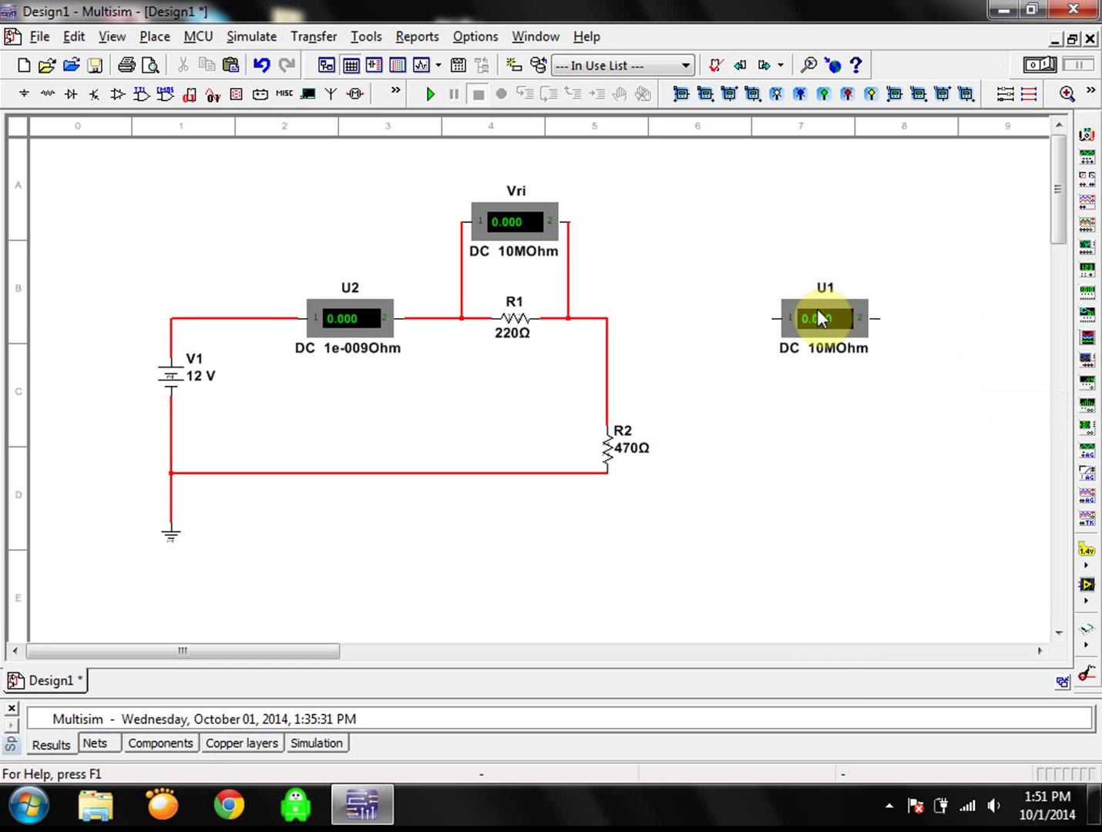
- Rotate voltmeter U1 90° clockwise and place it vertically to the right of R2
{"action": "left_click", "coordinate": [850, 335]}
{"action": "right_click", "coordinate": [849, 335]}
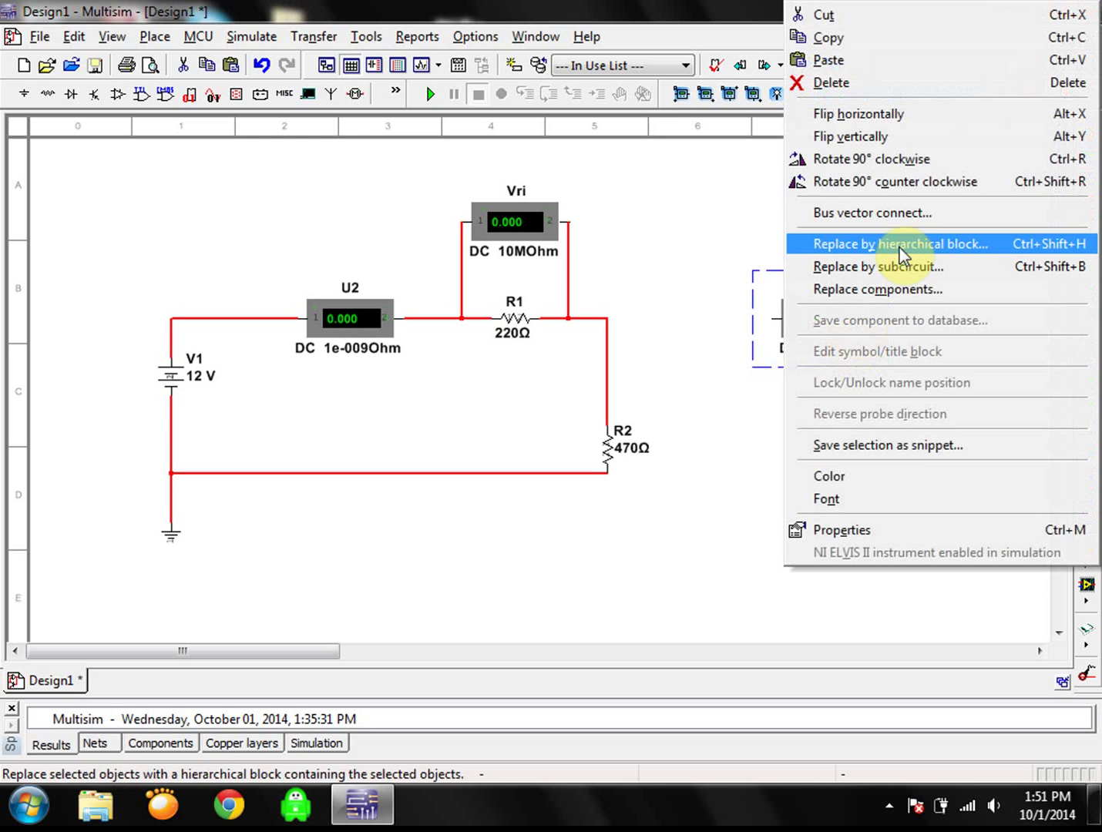
{"action": "left_click", "coordinate": [925, 177]}
{"action": "left_click_drag", "start_coordinate": [822, 321], "coordinate": [715, 455]}
{"action": "left_click", "coordinate": [709, 373]}
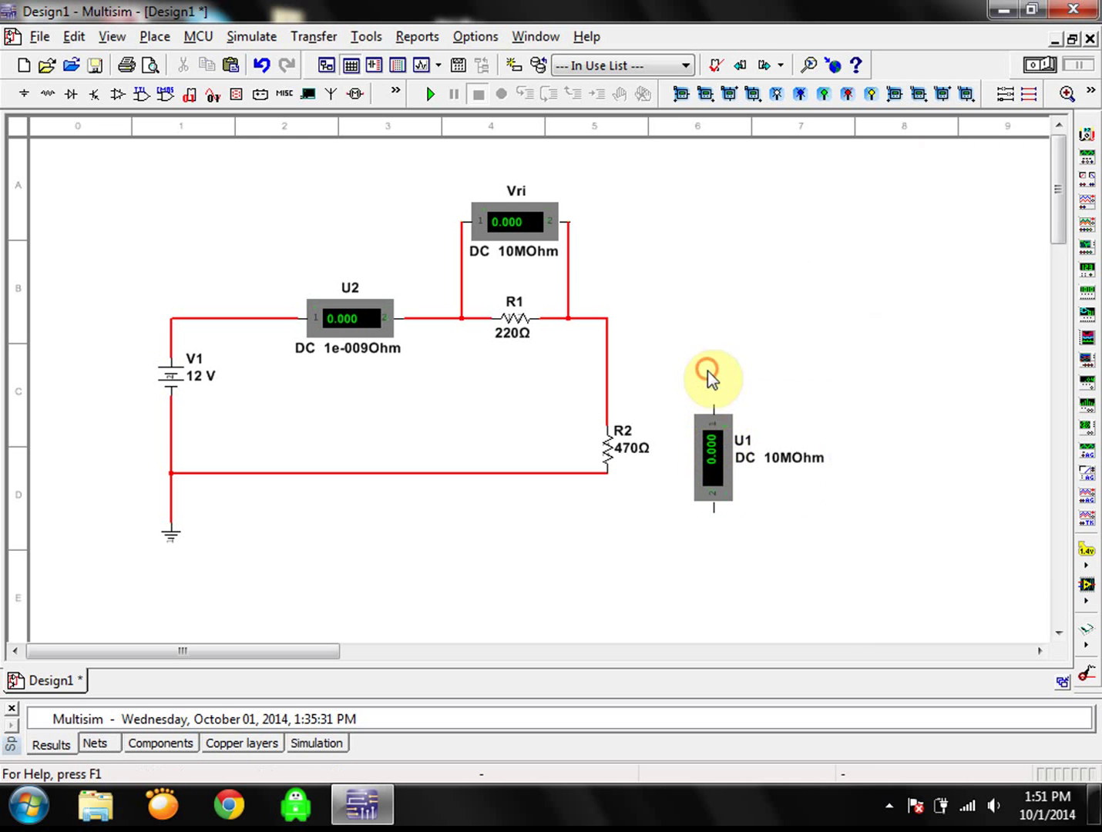
- Wire voltmeter U1 in parallel with R2, pin 1 to the wire above R2 and pin 2 to the return wire
{"action": "left_click", "coordinate": [713, 410]}
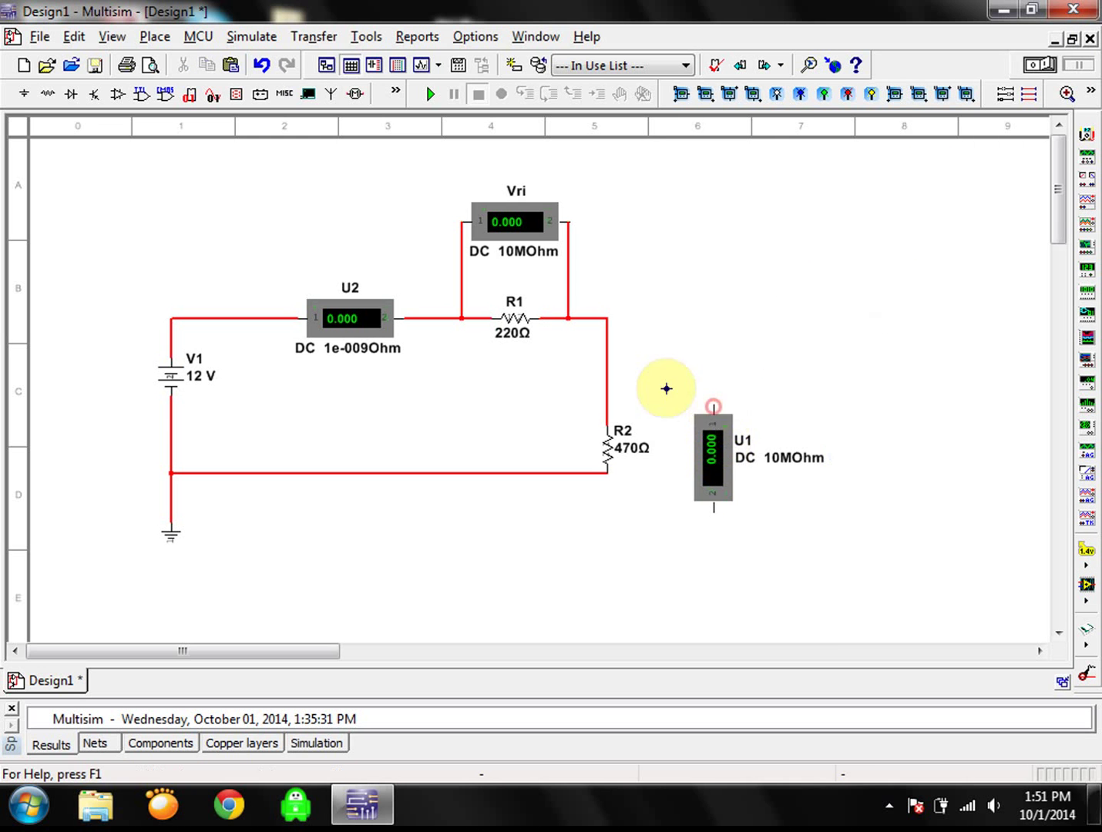
{"action": "left_click", "coordinate": [606, 404]}
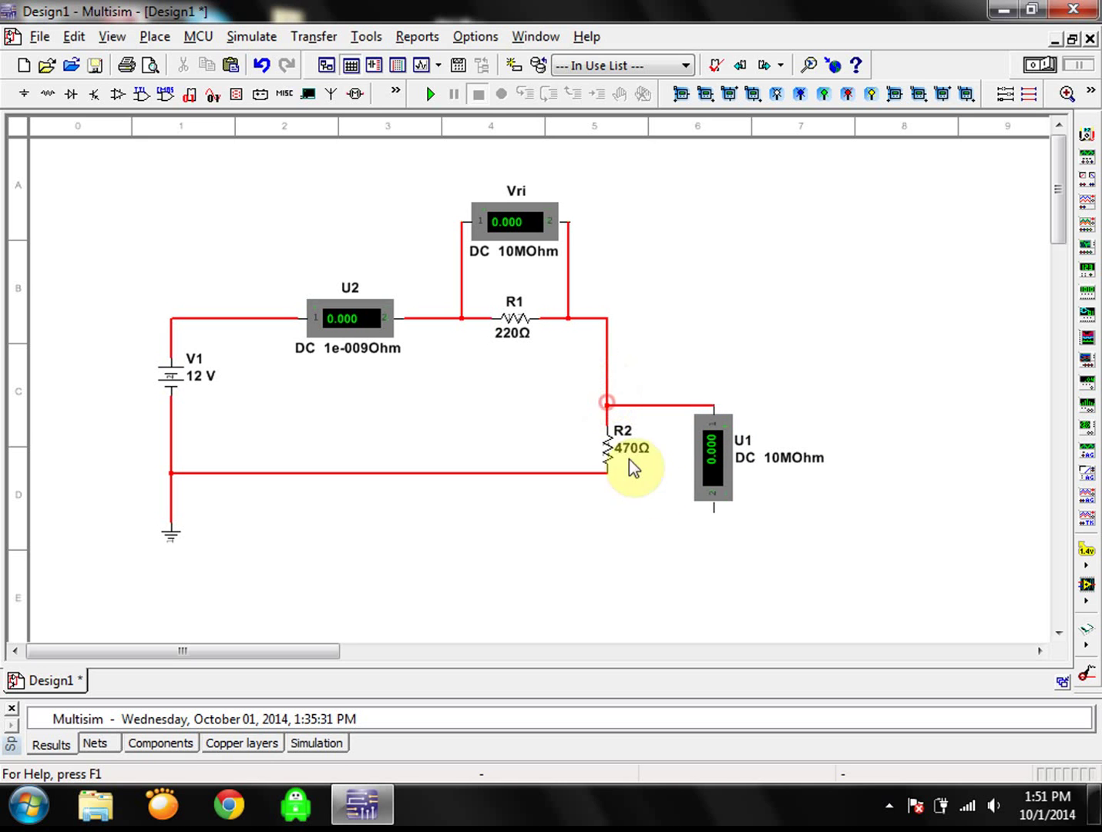
{"action": "left_click", "coordinate": [714, 510]}
{"action": "left_click", "coordinate": [584, 474]}
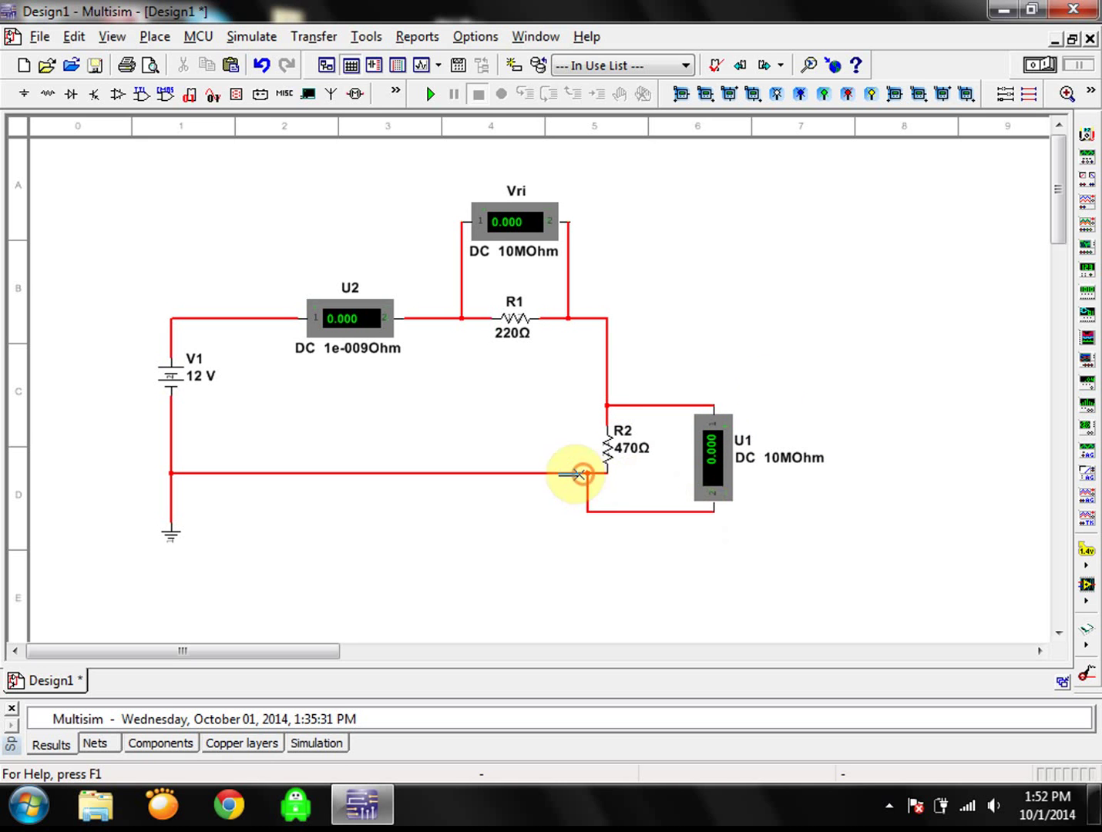
- Move R2 and voltmeter U1 upward, with U1 farther right of R2, and raise the wire joining their upper terminals
{"action": "left_click", "coordinate": [609, 451]}
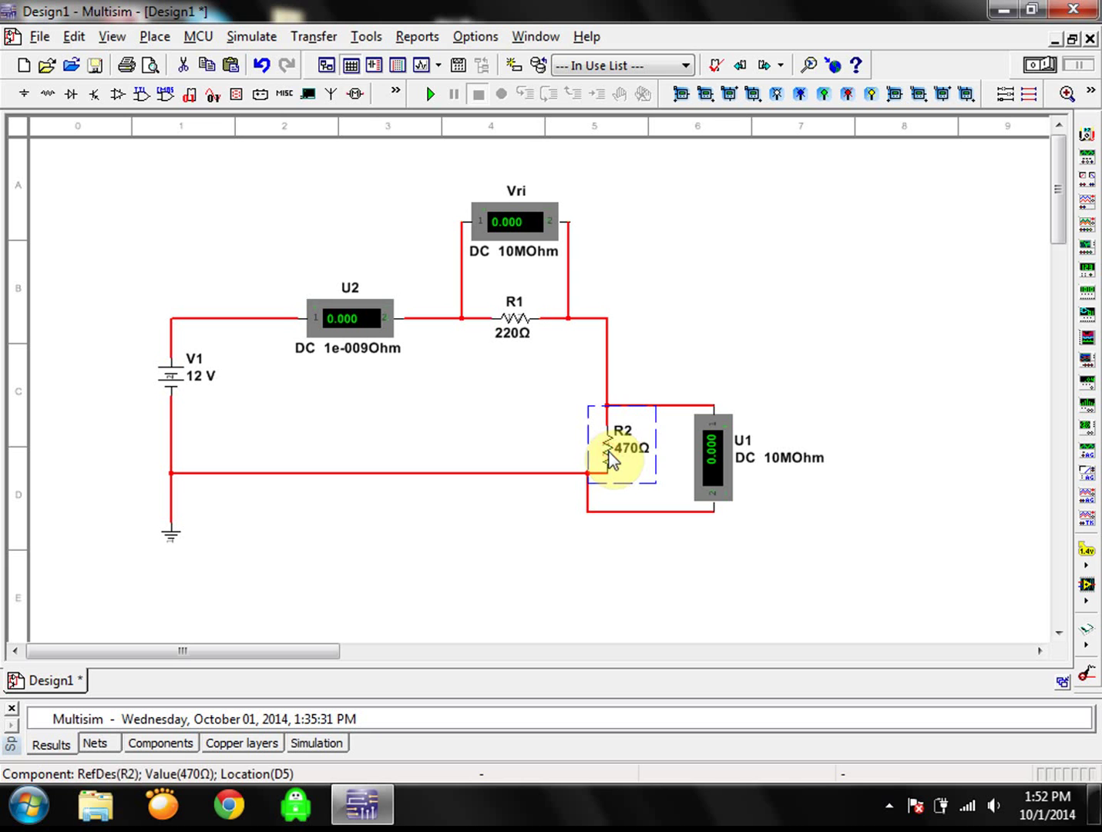
{"action": "left_click_drag", "start_coordinate": [609, 460], "coordinate": [611, 422]}
{"action": "left_click", "coordinate": [689, 406]}
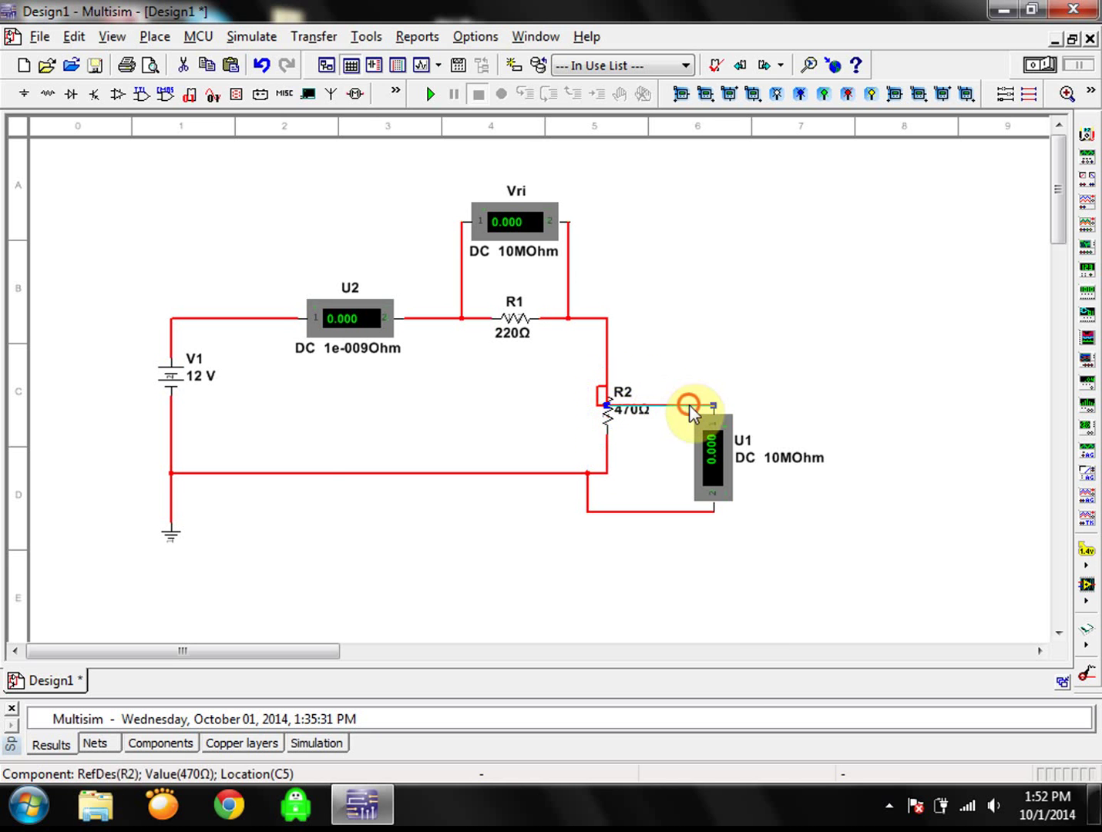
{"action": "double_click", "coordinate": [688, 405]}
{"action": "left_click", "coordinate": [517, 693]}
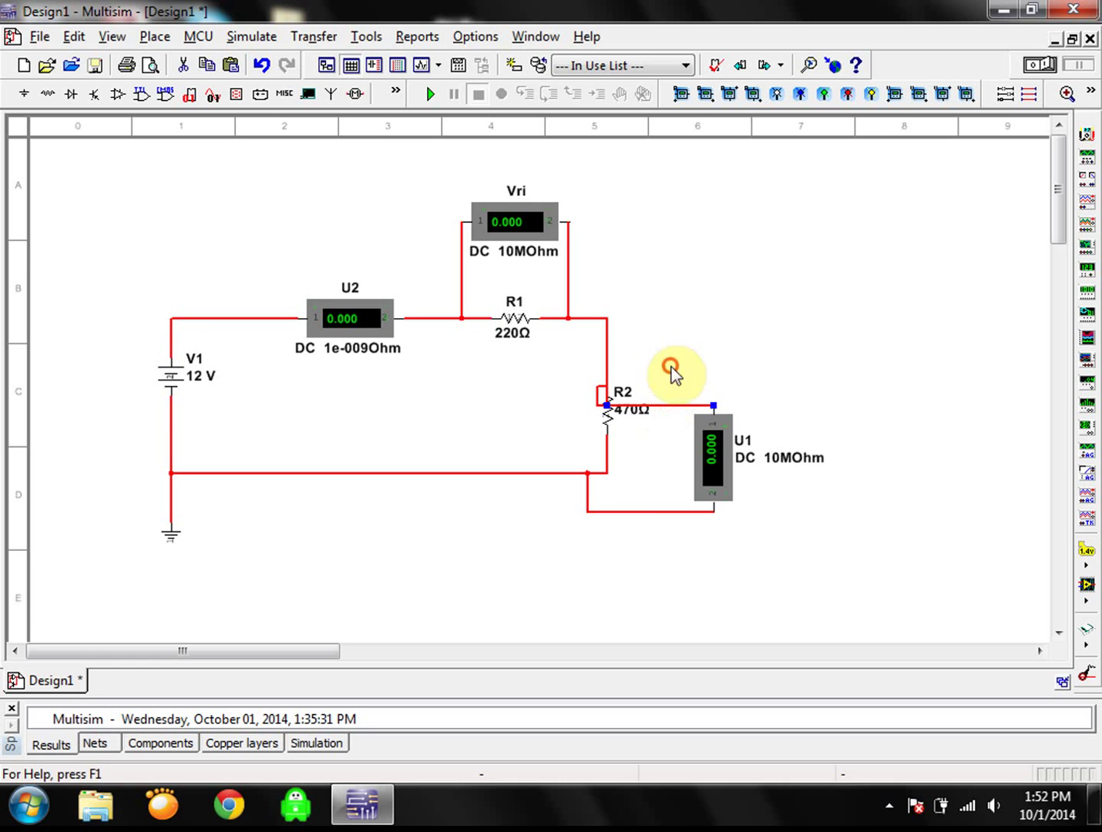
{"action": "left_click_drag", "start_coordinate": [673, 374], "coordinate": [673, 367]}
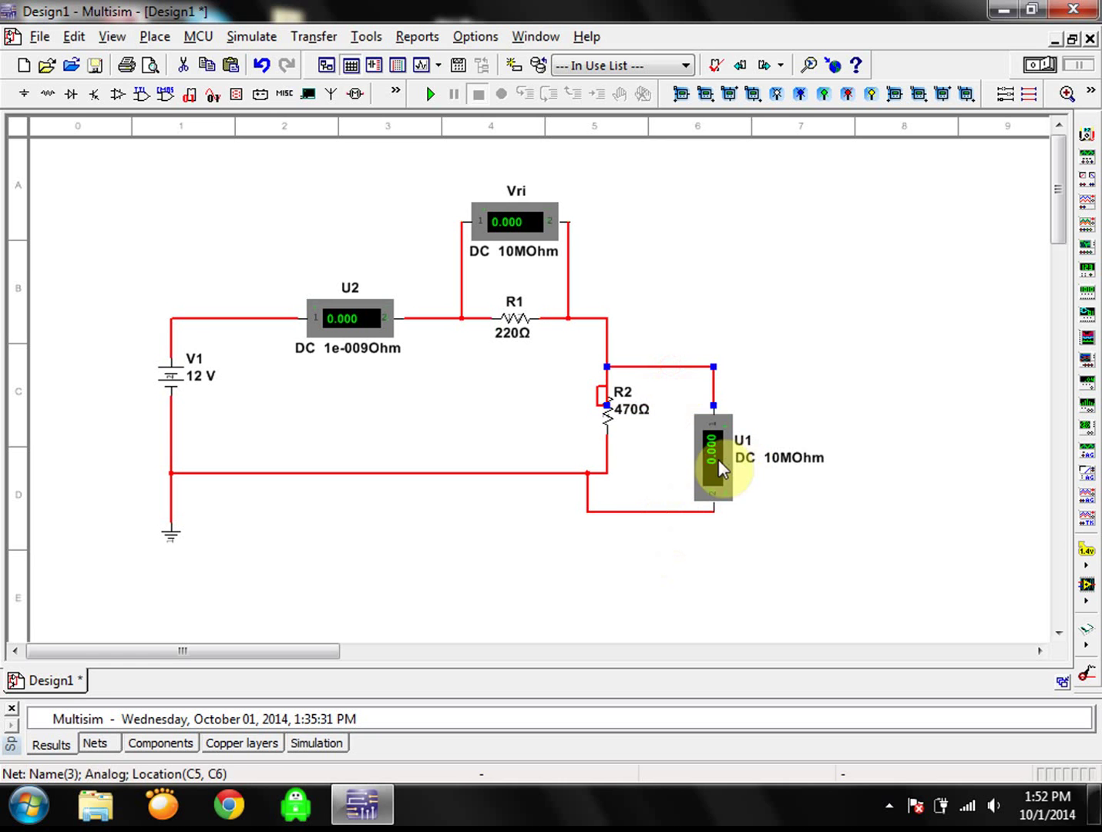
{"action": "left_click_drag", "start_coordinate": [718, 459], "coordinate": [777, 407]}
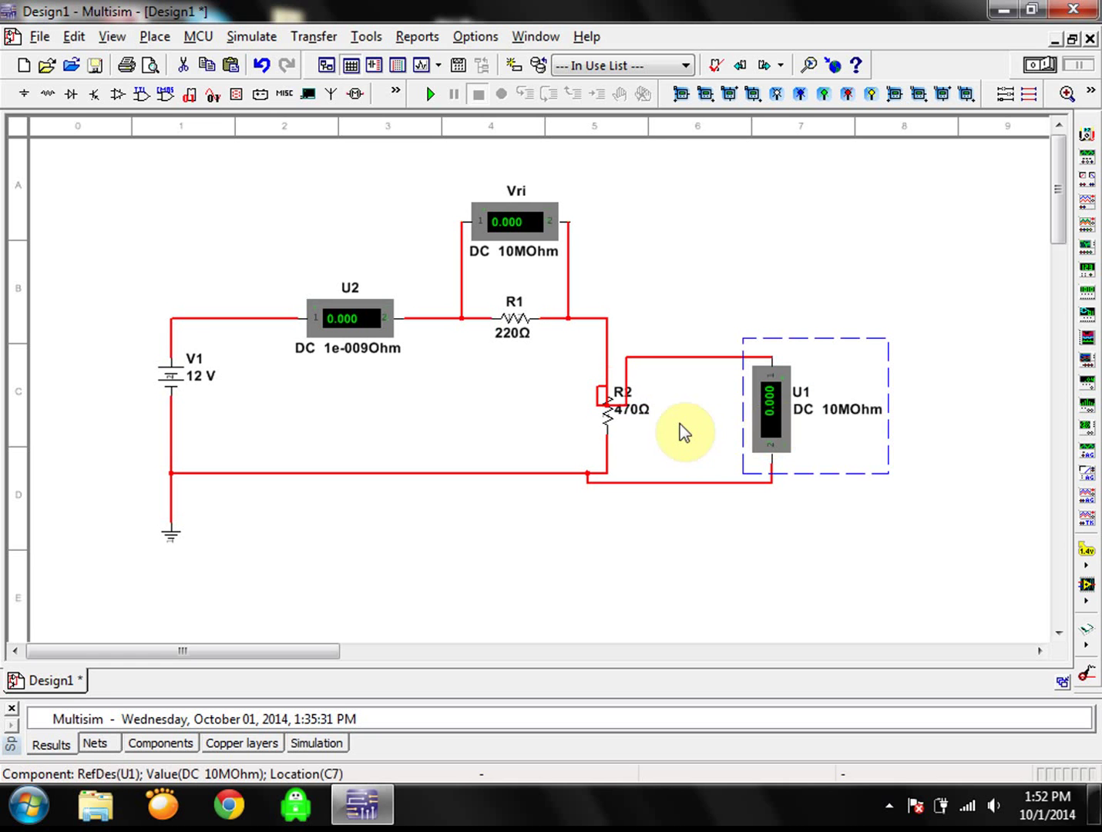
- Reroute voltmeter U1's upper wire to meet the vertical wire above R2, and move R2 down in line with that vertical wire
{"action": "left_click", "coordinate": [621, 408]}
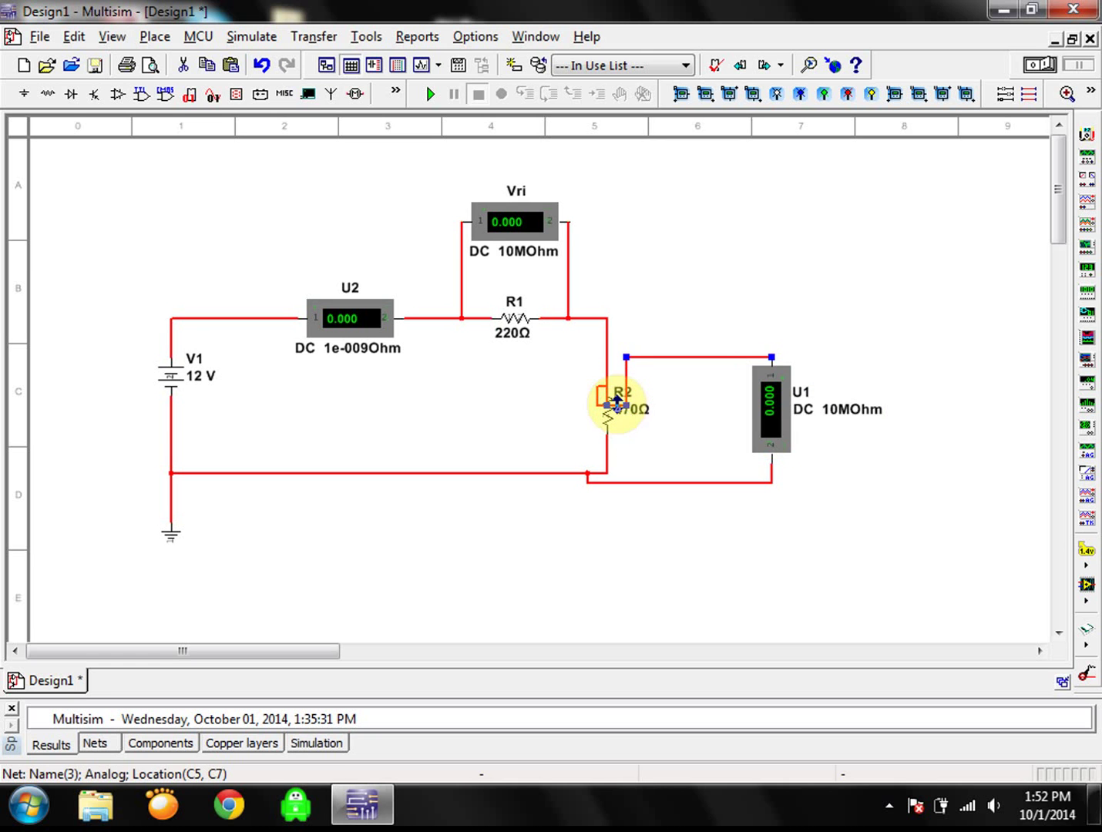
{"action": "mouse_move", "coordinate": [614, 398]}
{"action": "left_mouse_down"}
{"action": "mouse_move", "coordinate": [613, 368]}
{"action": "mouse_move", "coordinate": [607, 379]}
{"action": "left_mouse_up"}
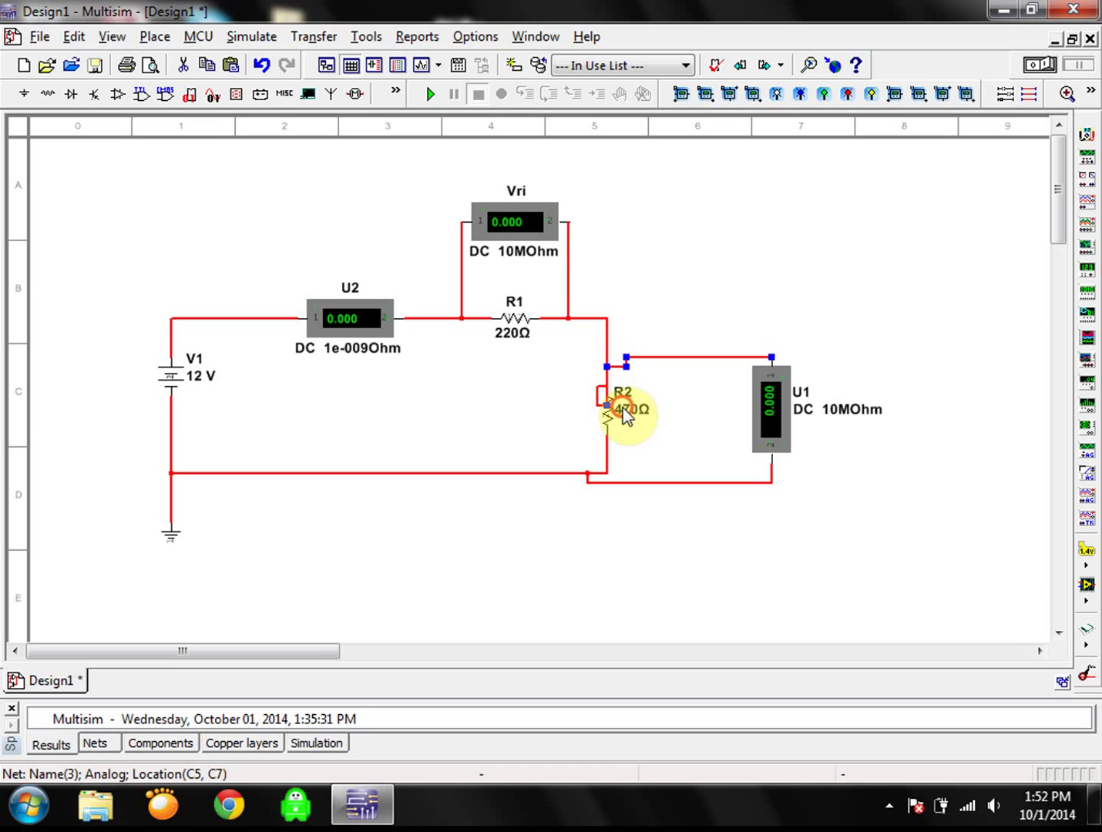
{"action": "left_click", "coordinate": [610, 411]}
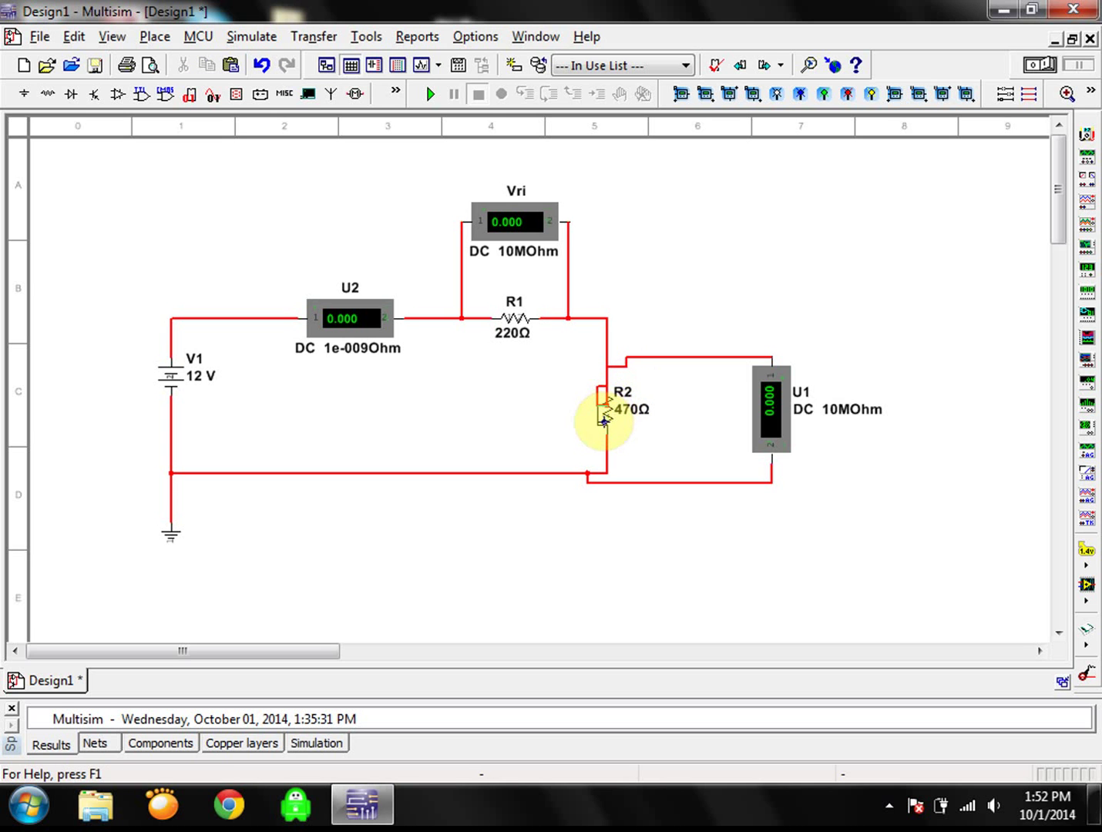
{"action": "left_click", "coordinate": [608, 418]}
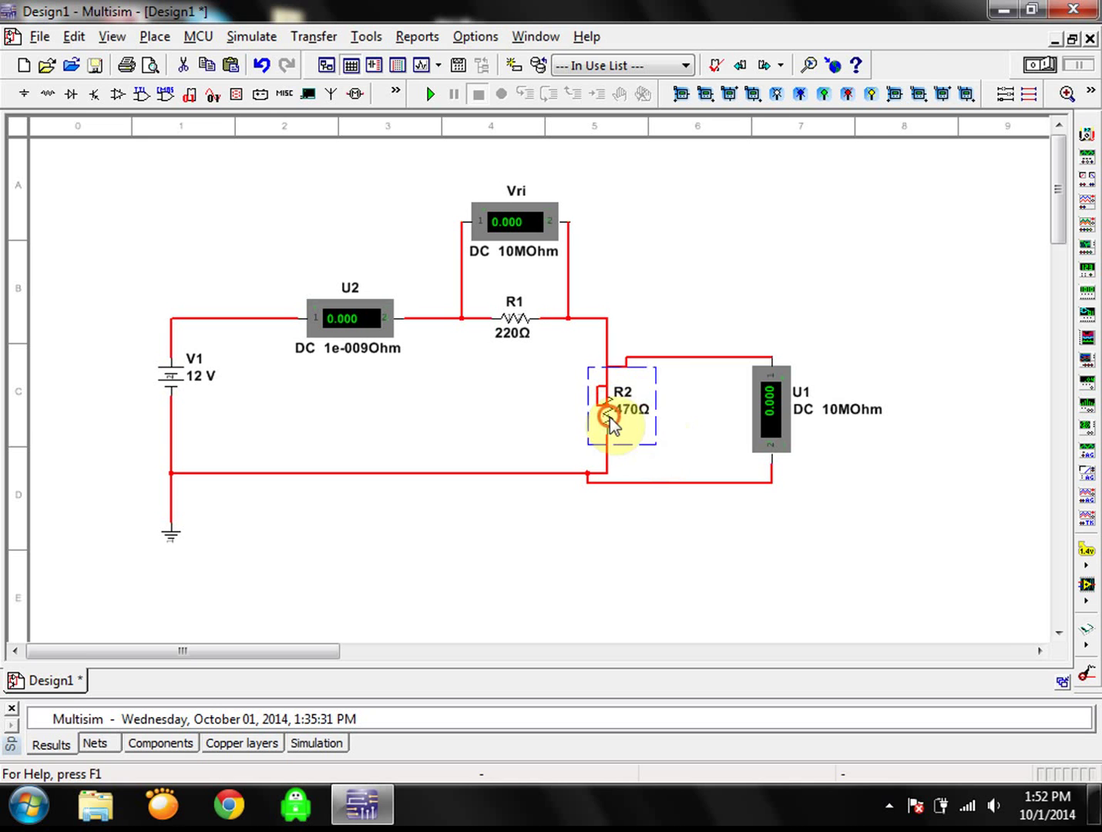
{"action": "left_click_drag", "start_coordinate": [609, 417], "coordinate": [568, 415]}
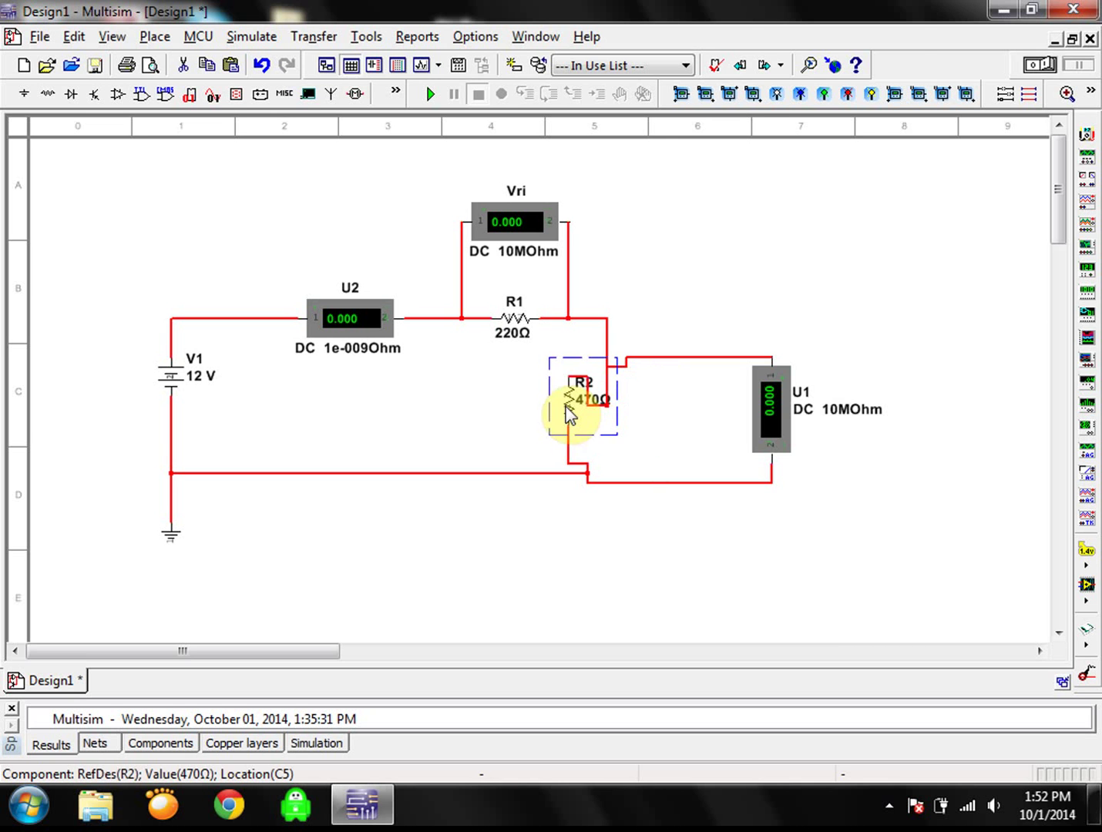
{"action": "left_click", "coordinate": [602, 406]}
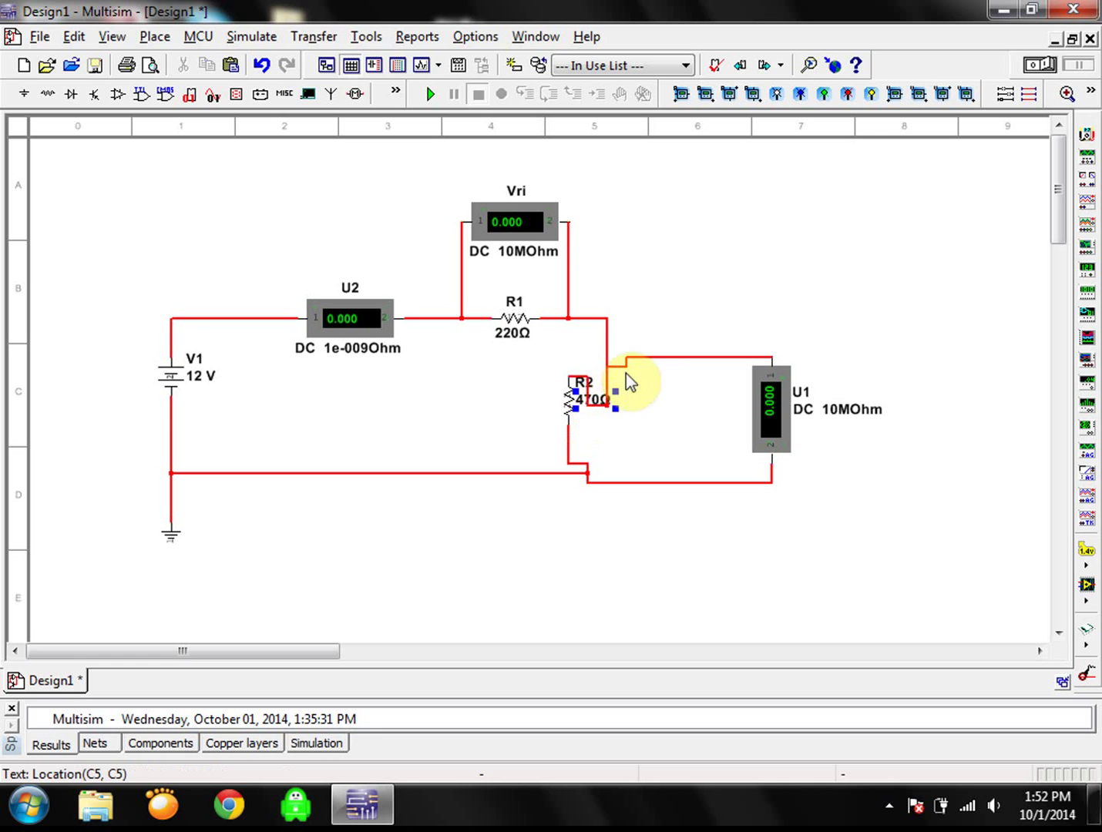
{"action": "left_click_drag", "start_coordinate": [570, 407], "coordinate": [607, 447]}
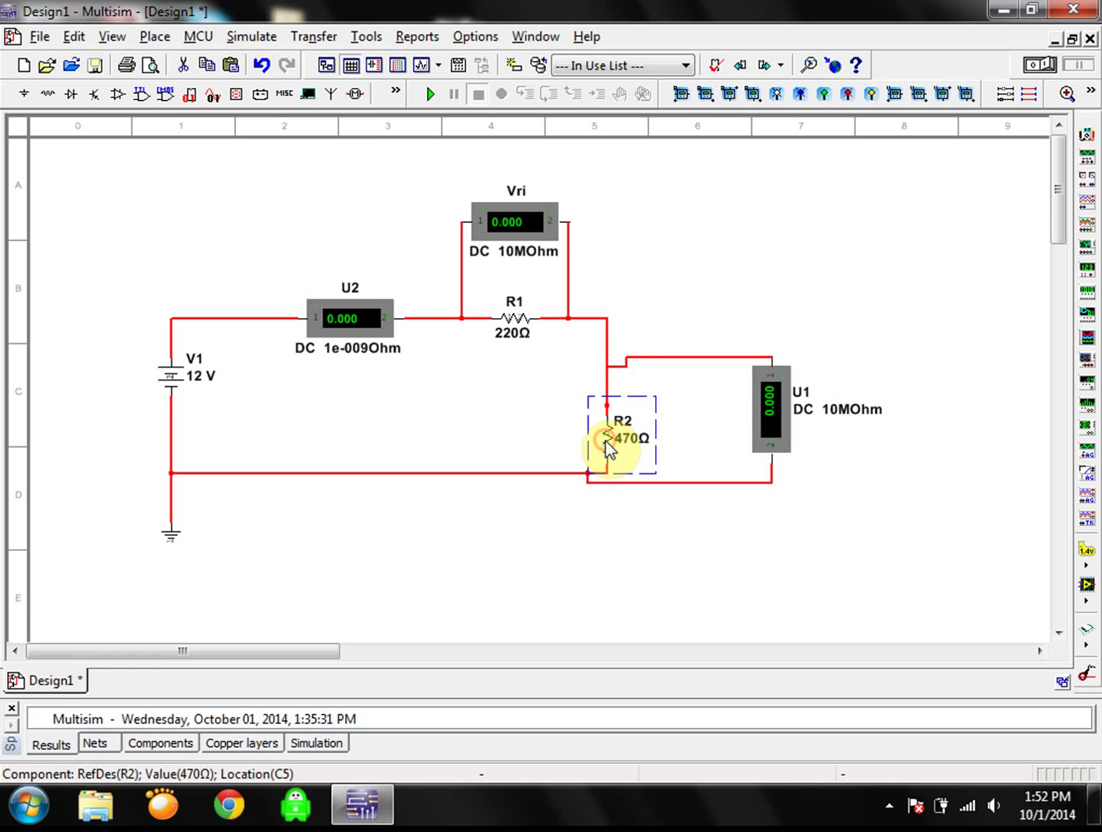
{"action": "left_click", "coordinate": [690, 419]}
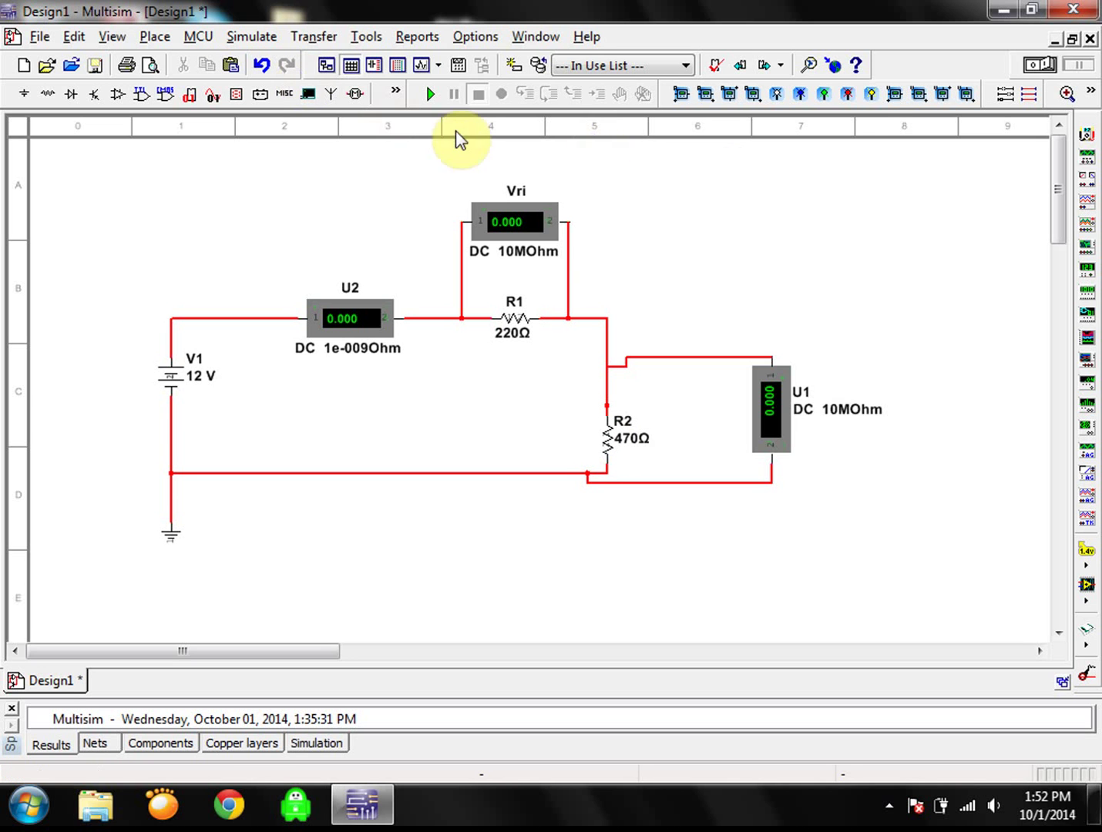
- Run the interactive simulation to read the ammeter and both voltmeters, and stop it
{"action": "left_click", "coordinate": [431, 99]}
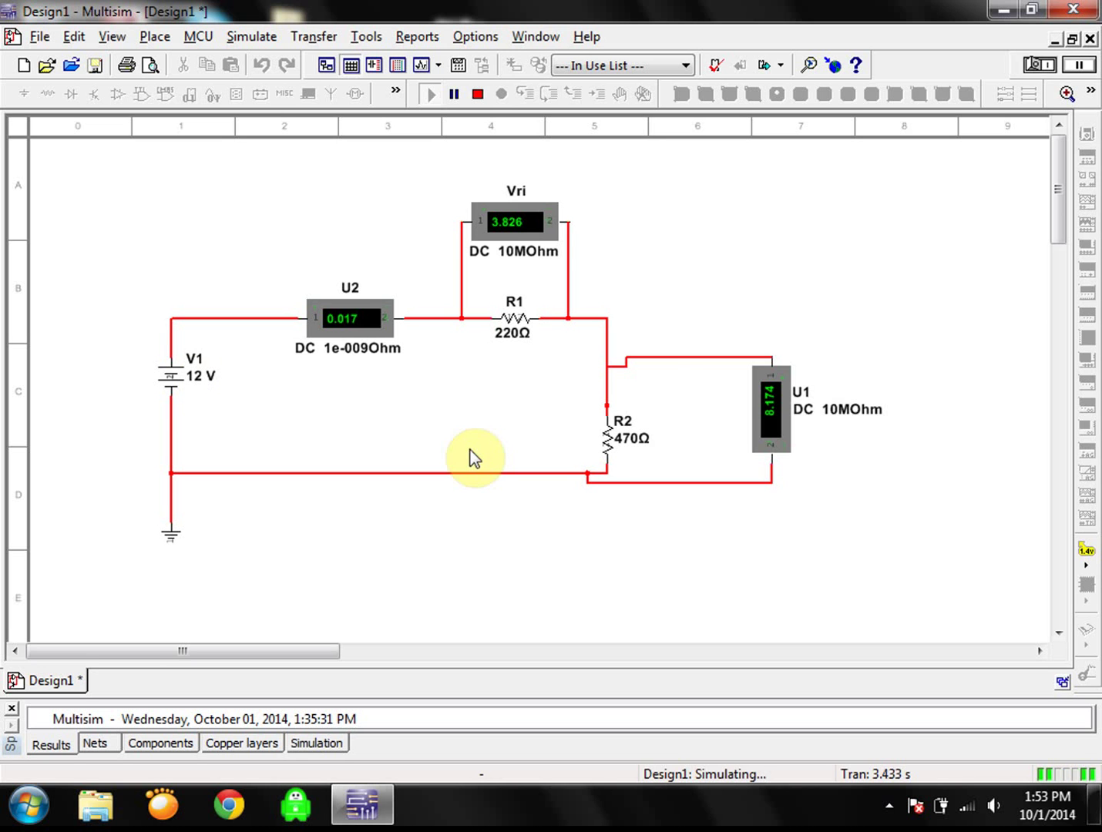
{"action": "right_click", "coordinate": [357, 333]}
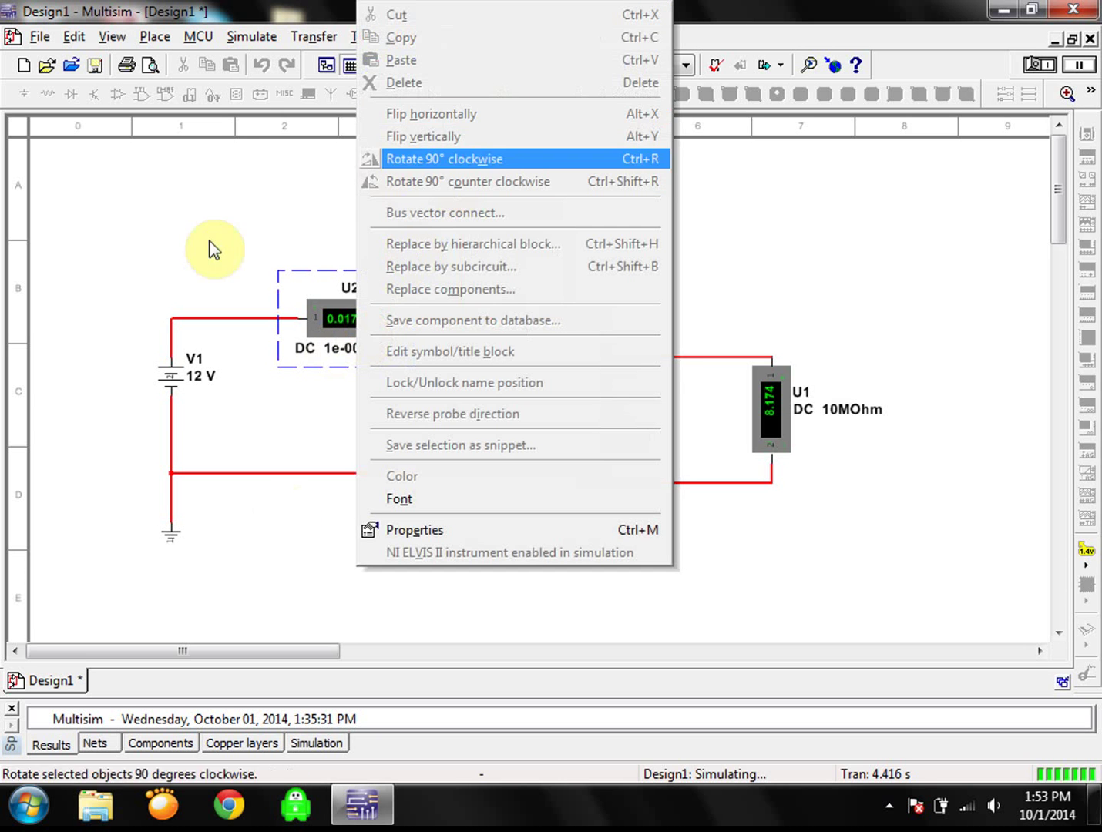
{"action": "left_click", "coordinate": [197, 253]}
{"action": "right_click", "coordinate": [366, 336]}
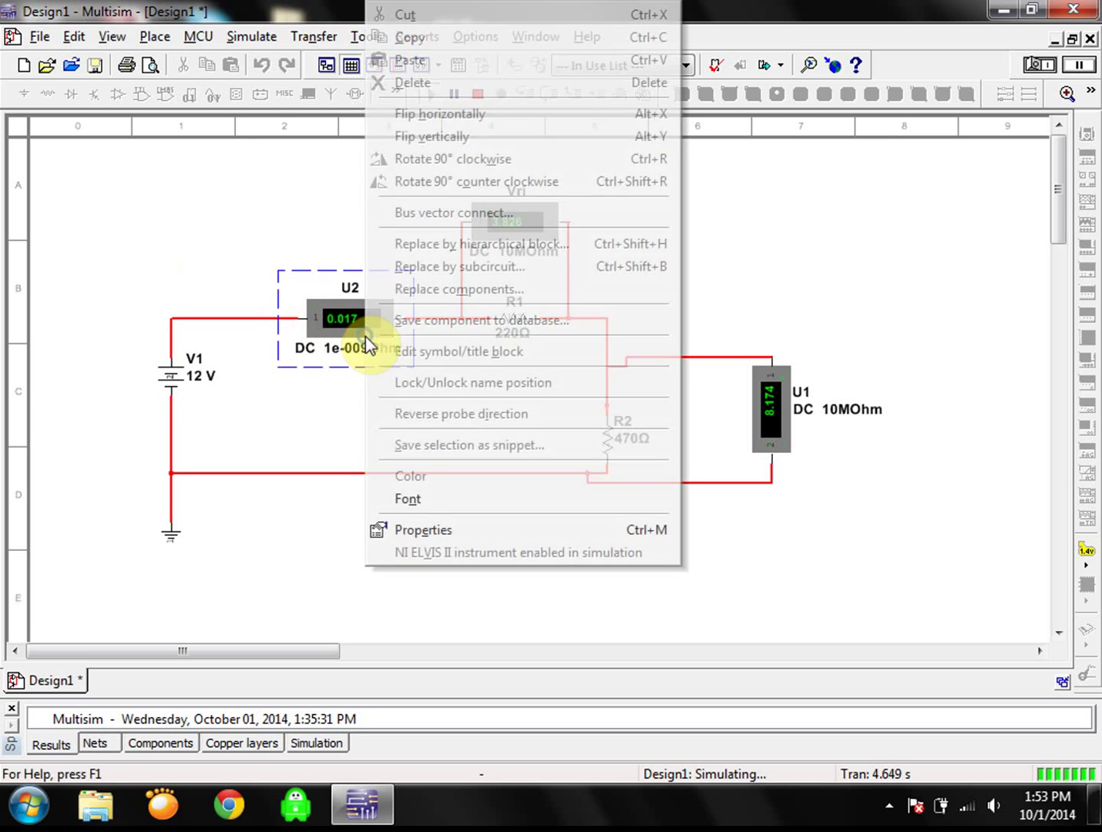
{"action": "left_click", "coordinate": [196, 248]}
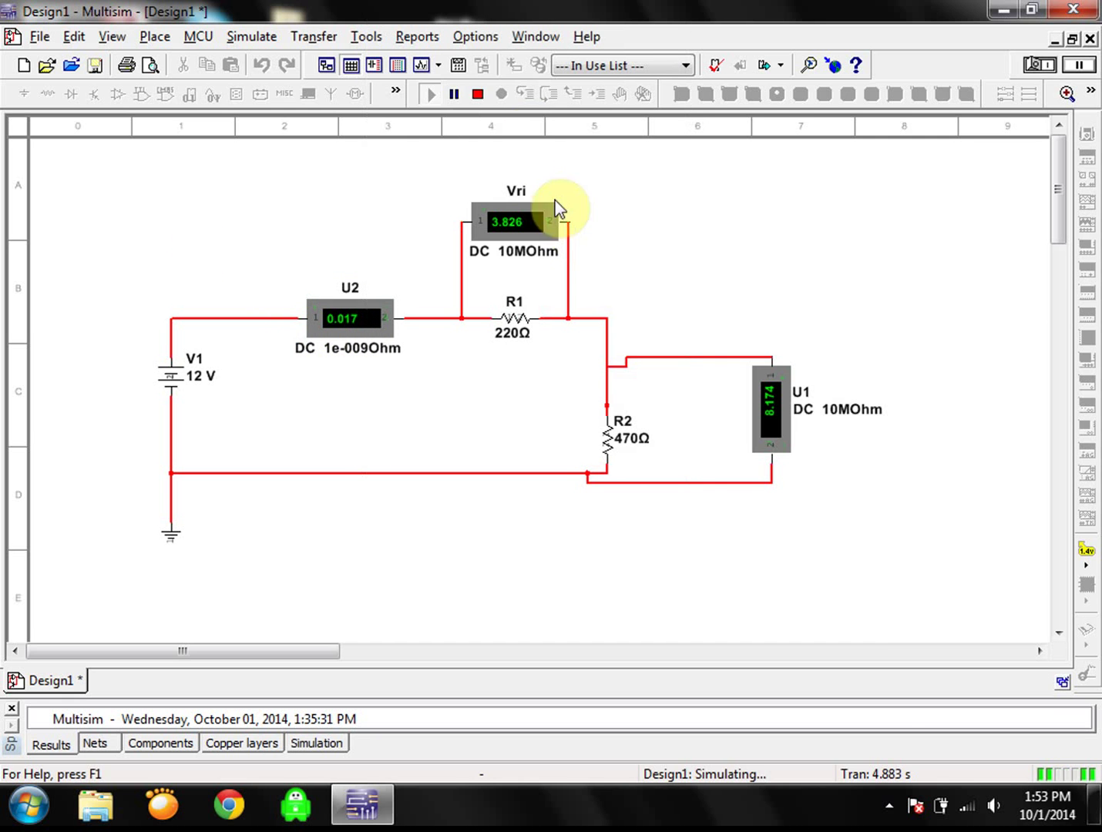
{"action": "left_click", "coordinate": [478, 92]}
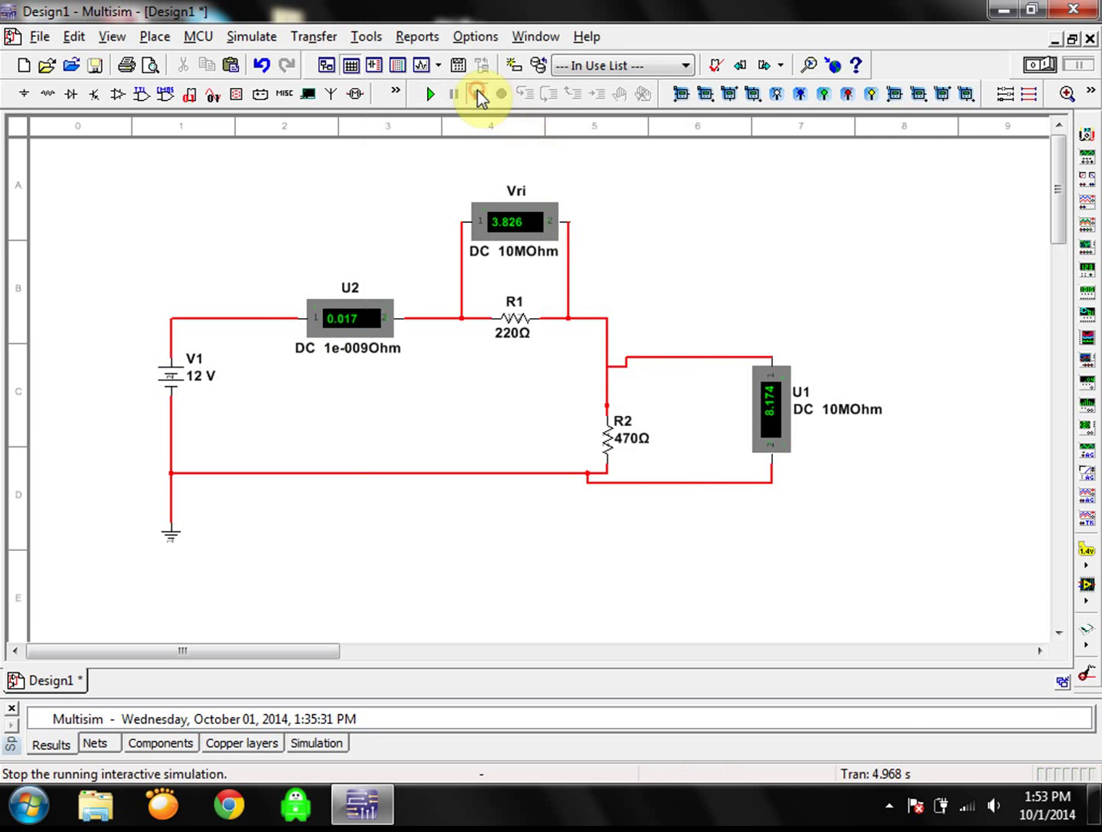
- Examine ammeter U2's value, display, label, fault, pin and user field properties, and close them without changes
{"action": "right_click", "coordinate": [327, 335]}
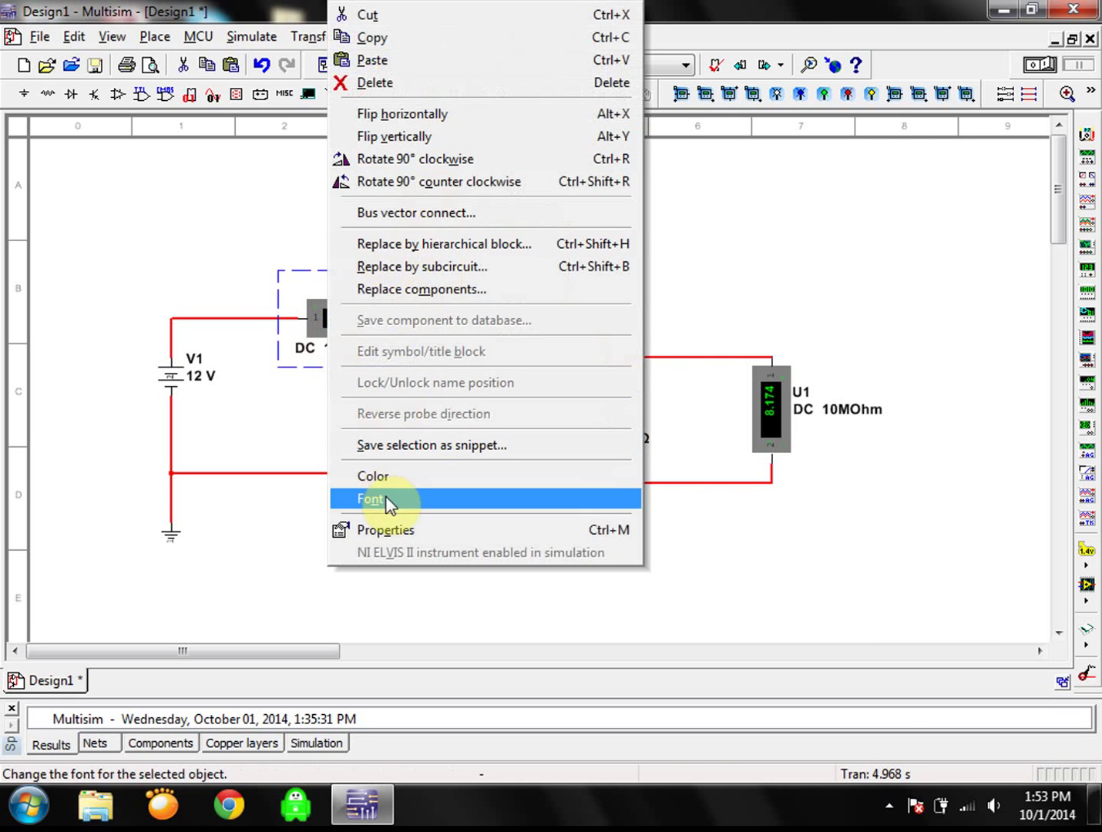
{"action": "left_click", "coordinate": [386, 529]}
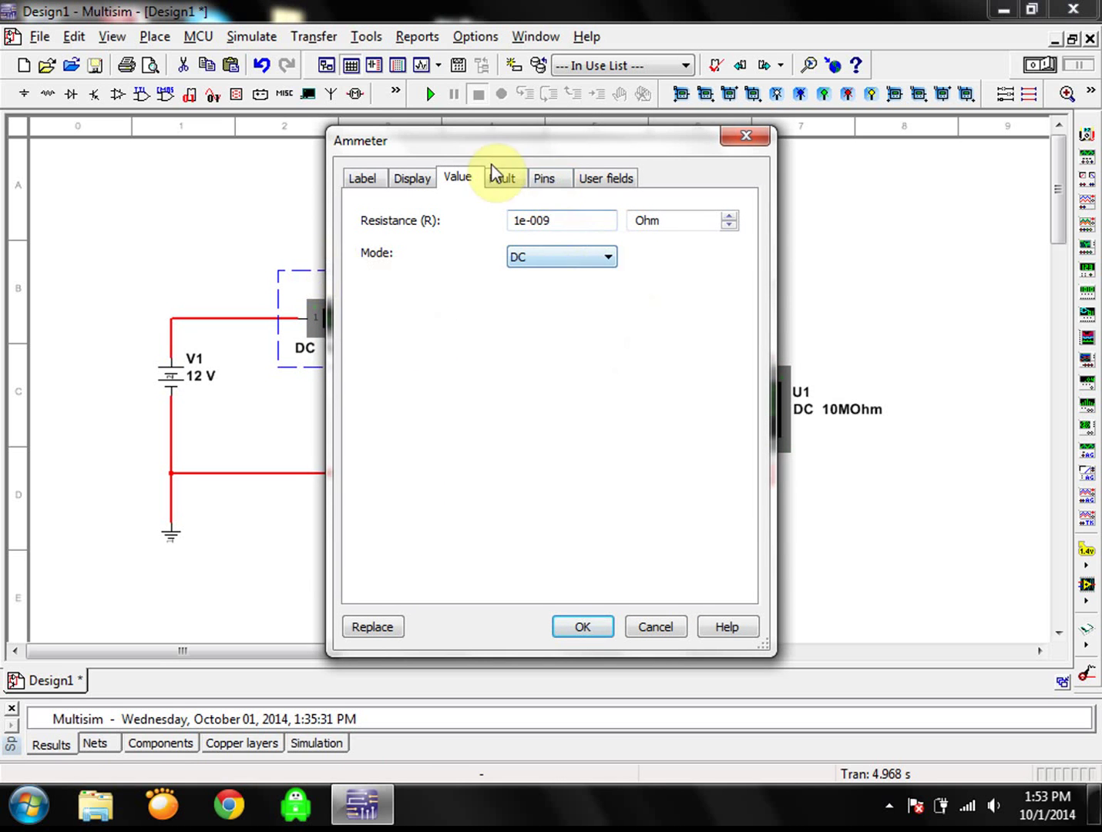
{"action": "left_click", "coordinate": [416, 181]}
{"action": "left_click", "coordinate": [369, 182]}
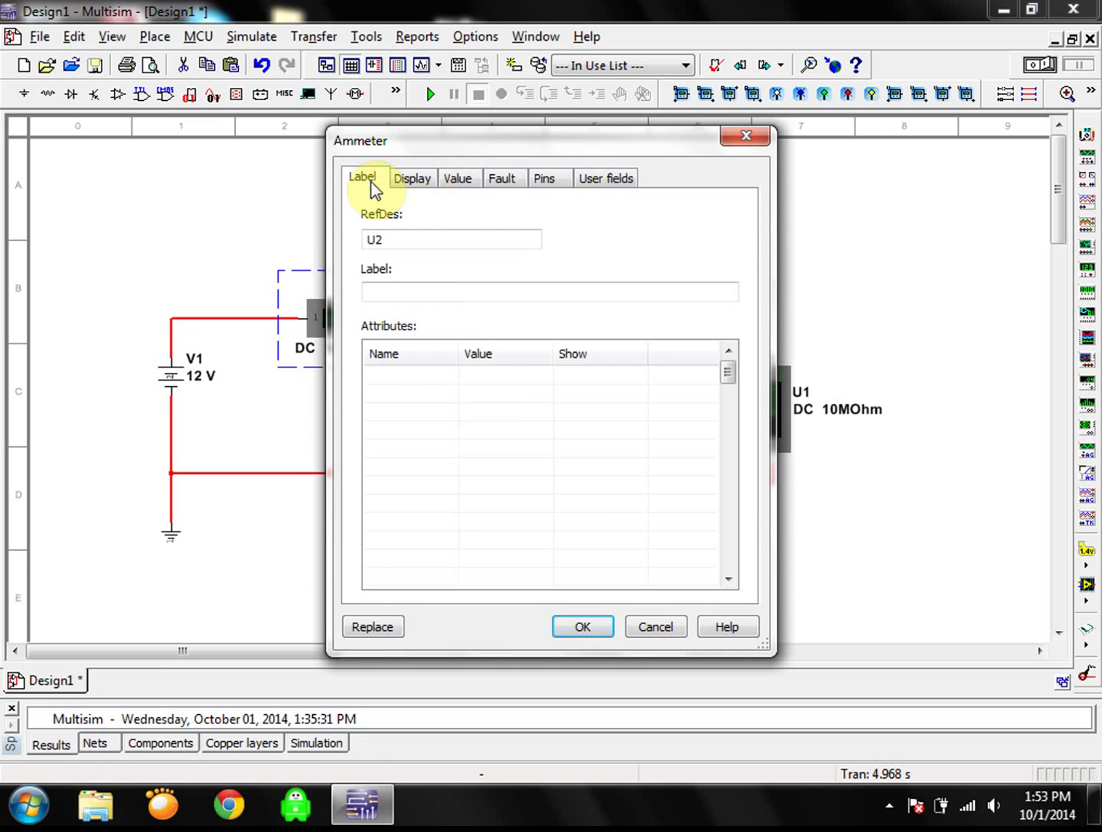
{"action": "left_click", "coordinate": [456, 182]}
{"action": "left_click", "coordinate": [501, 182]}
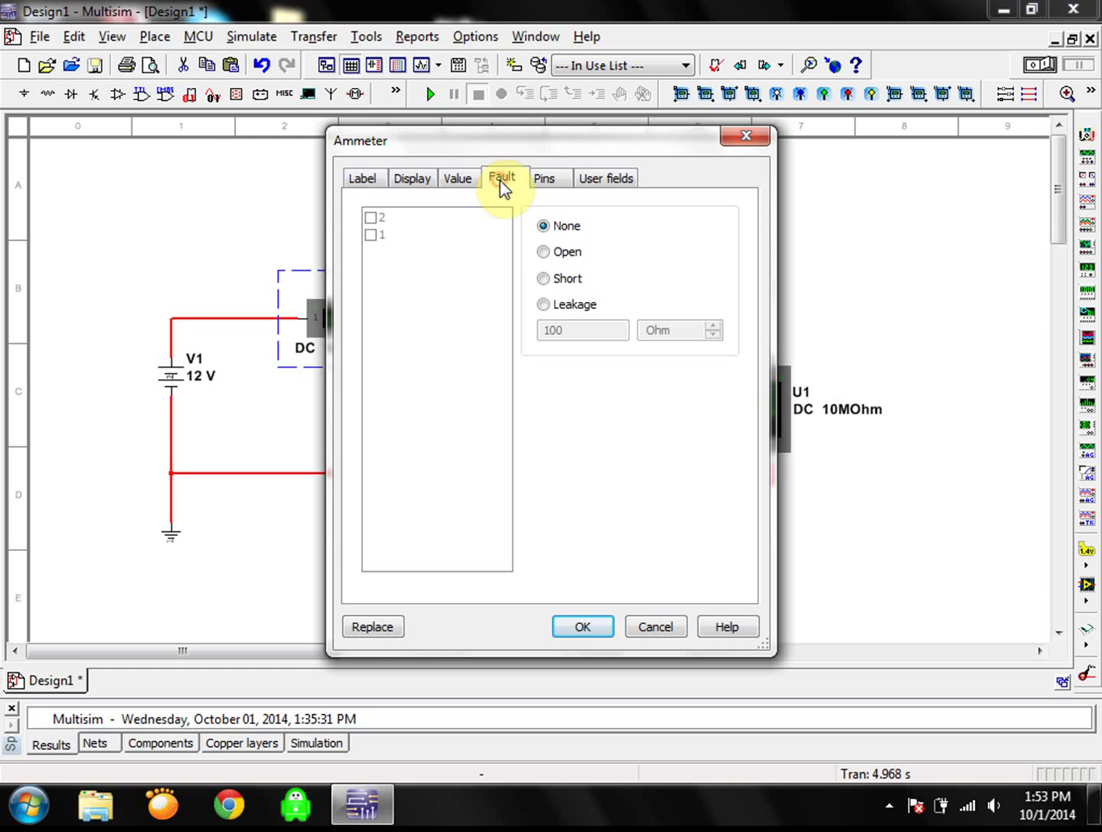
{"action": "left_click", "coordinate": [558, 180]}
{"action": "left_click", "coordinate": [605, 181]}
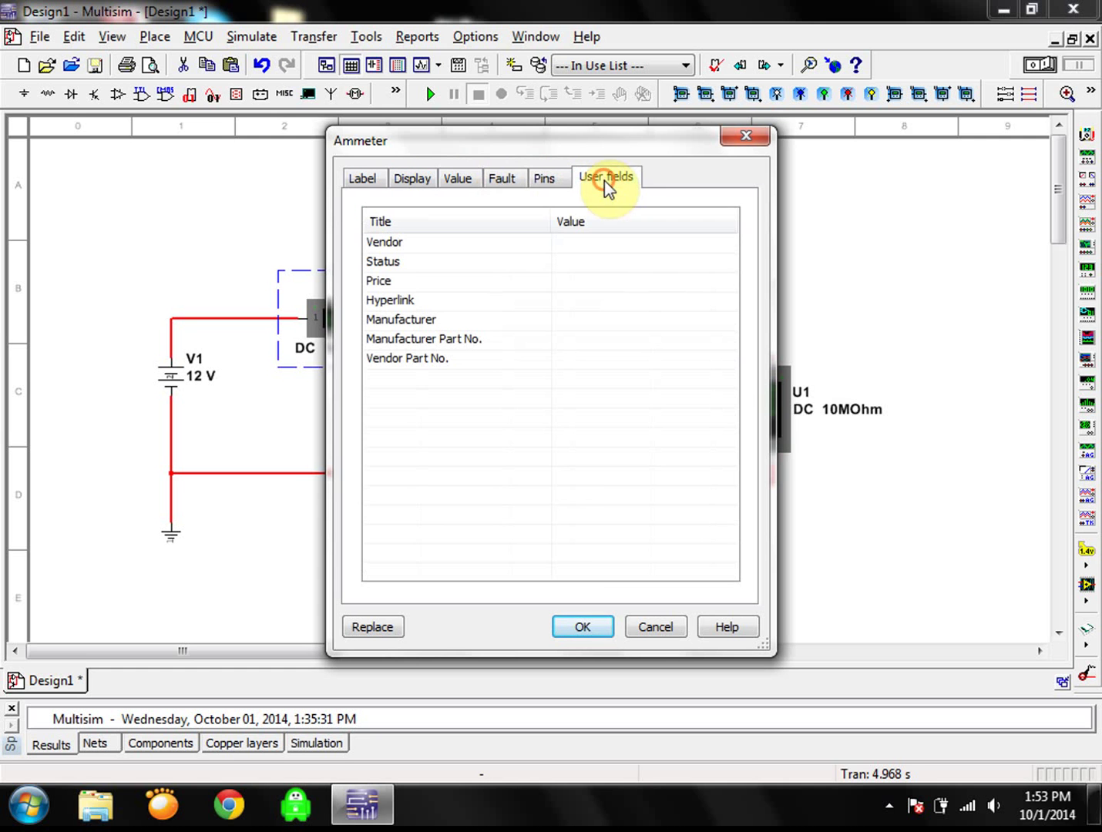
{"action": "left_click", "coordinate": [656, 625]}
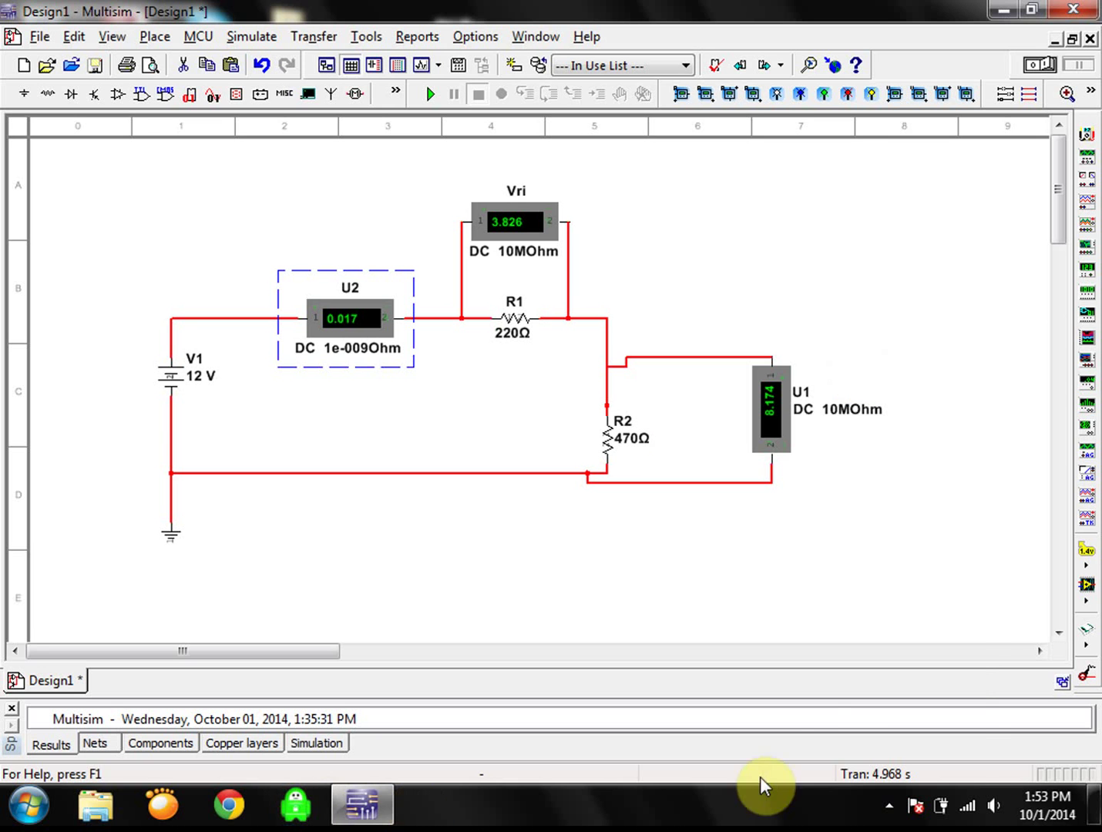
{"action": "left_click", "coordinate": [887, 806]}
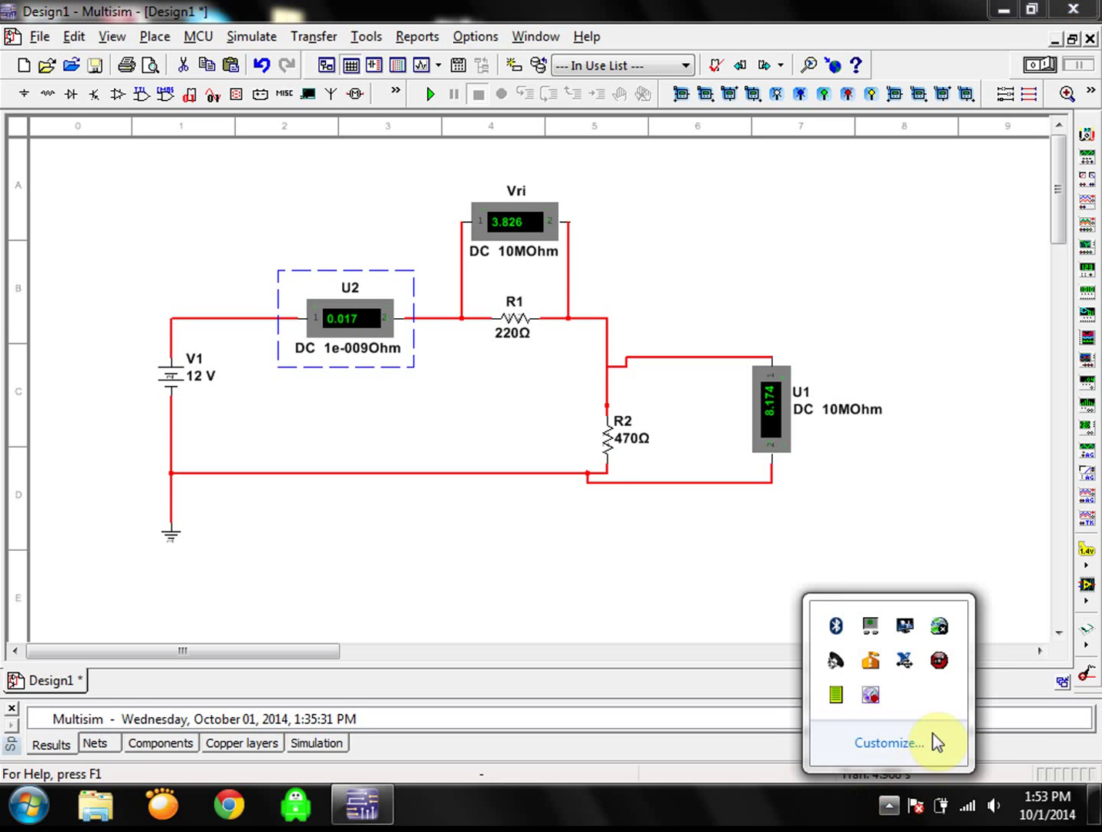
{"action": "right_click", "coordinate": [877, 698]}
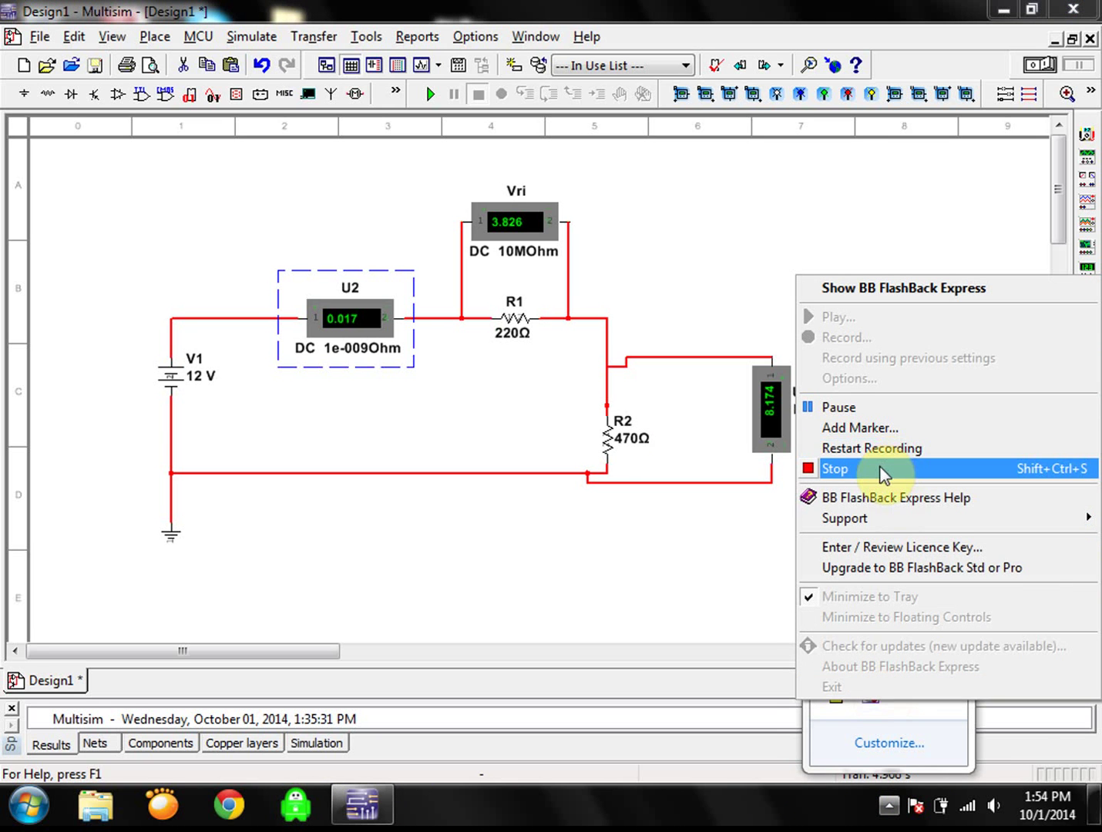